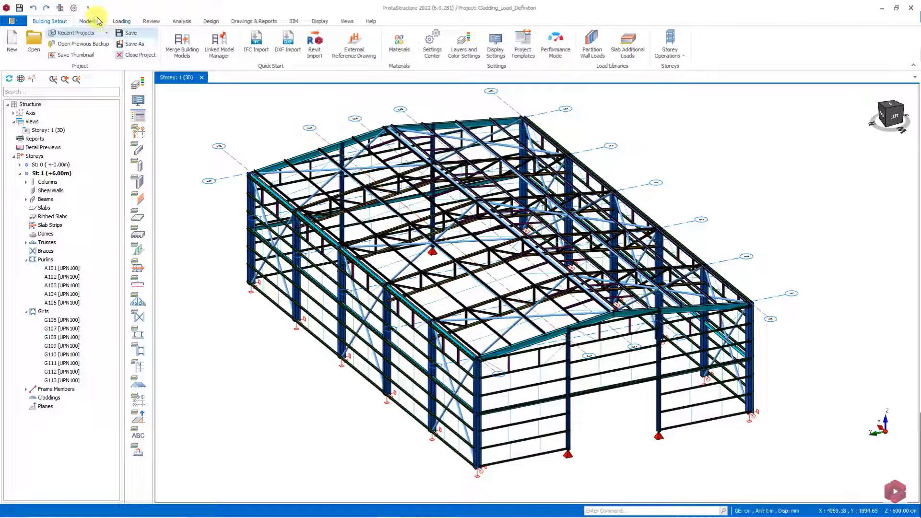
Insert a cladding over the central roof purlin group, checking its geometry in an enlarged preview
left_click(89, 21)
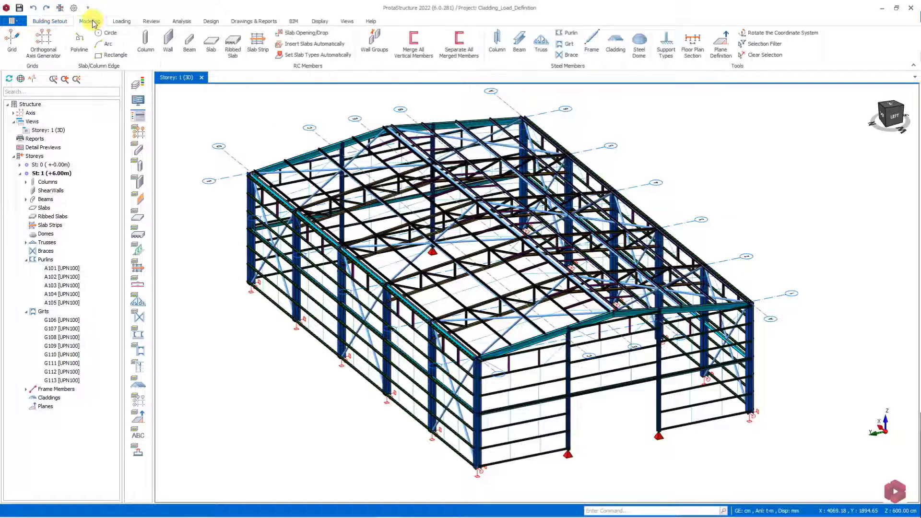
left_click(617, 51)
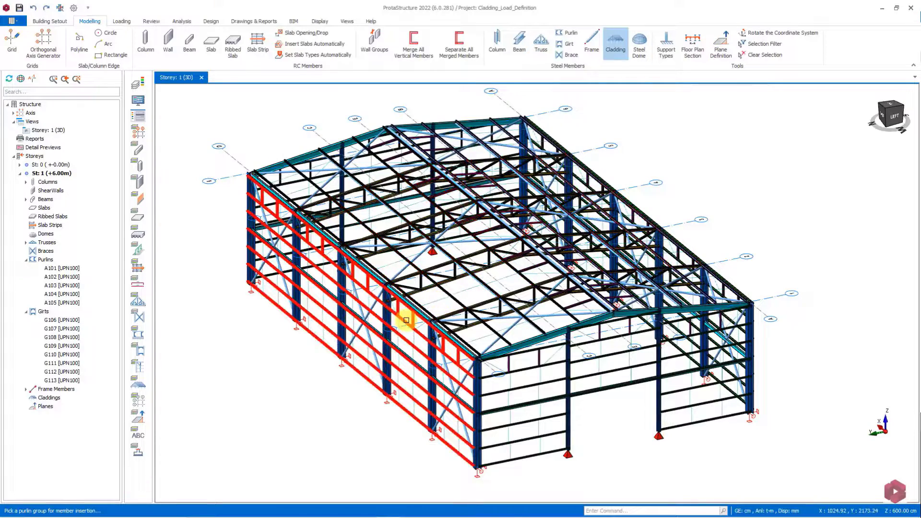
middle_click_drag(406, 320, 438, 319)
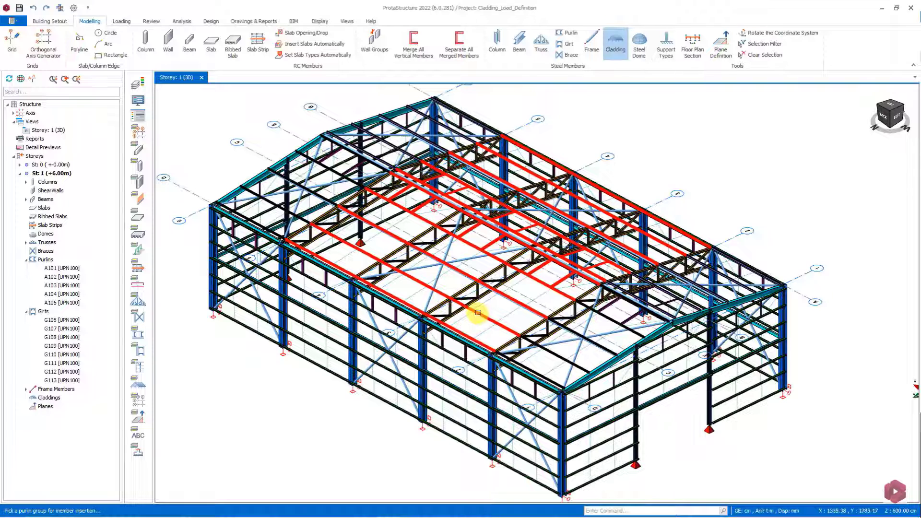
middle_click_drag(478, 313, 496, 294)
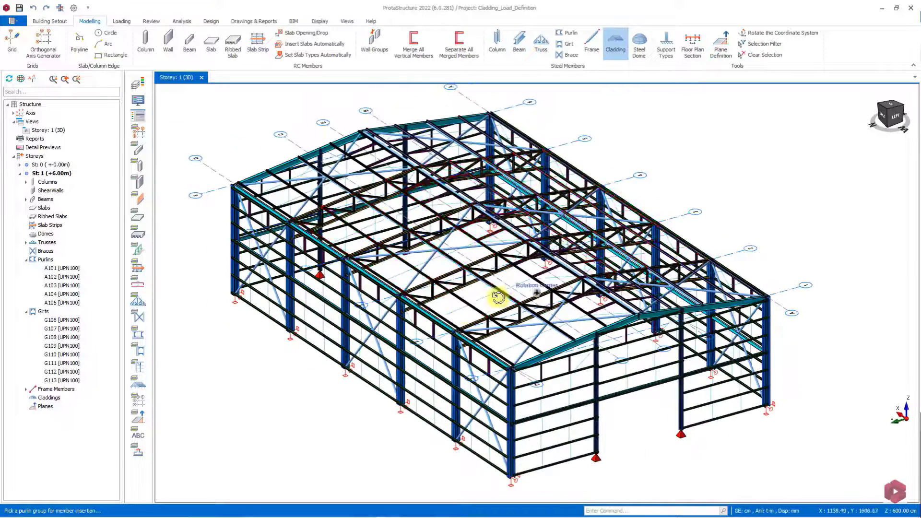
left_click(465, 300)
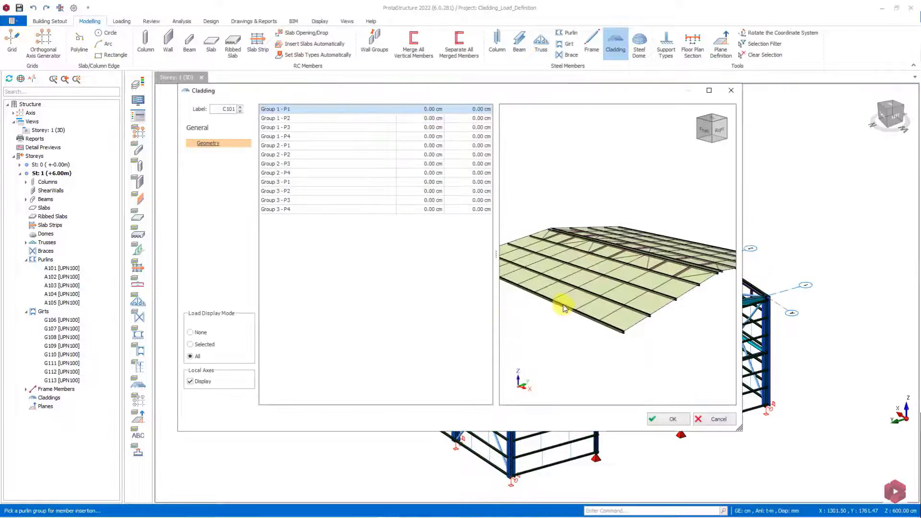
middle_click_drag(559, 304, 576, 328)
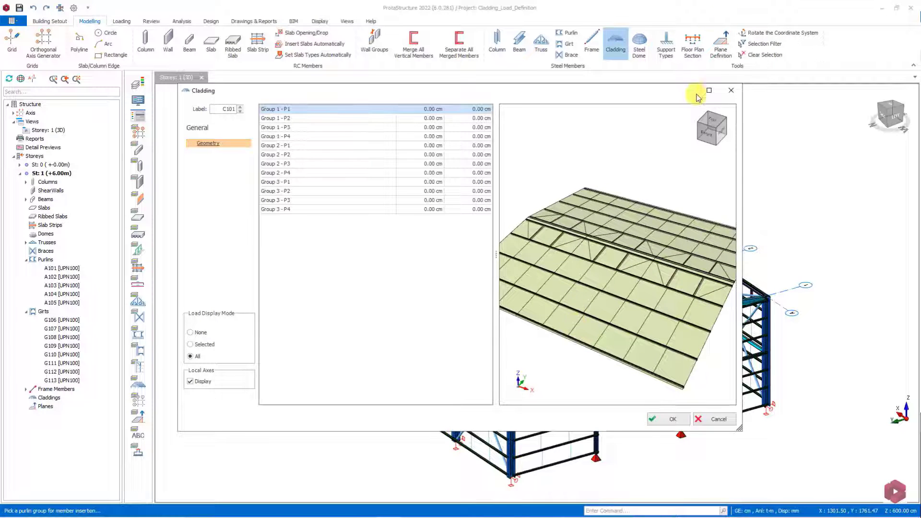
left_click(709, 90)
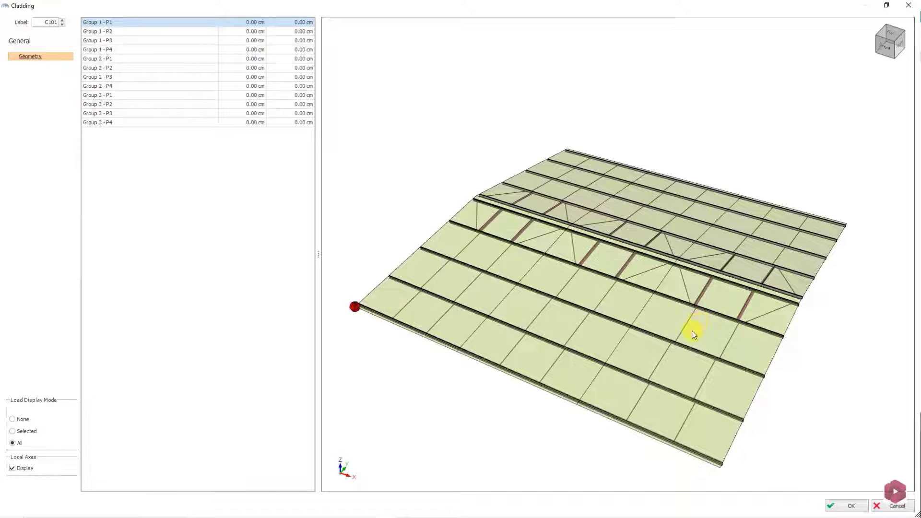
left_click(290, 105)
left_click(290, 114)
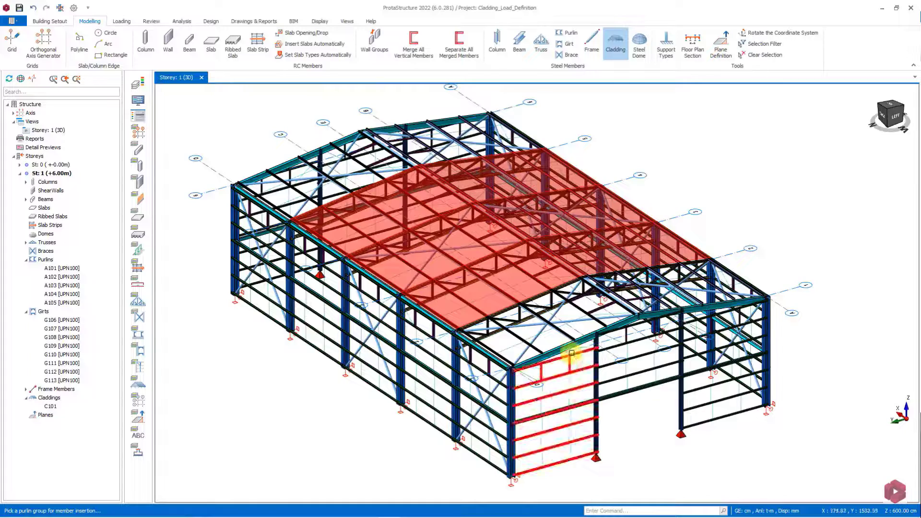
Add claddings to the remaining roof purlin groups and all wall girt groups, and finish the Cladding command
middle_click_drag(568, 353, 587, 354)
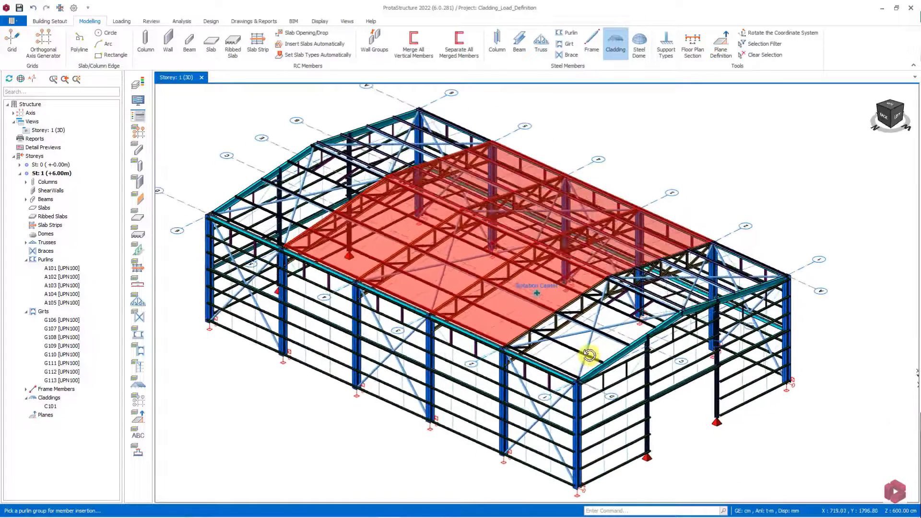
right_click(373, 441)
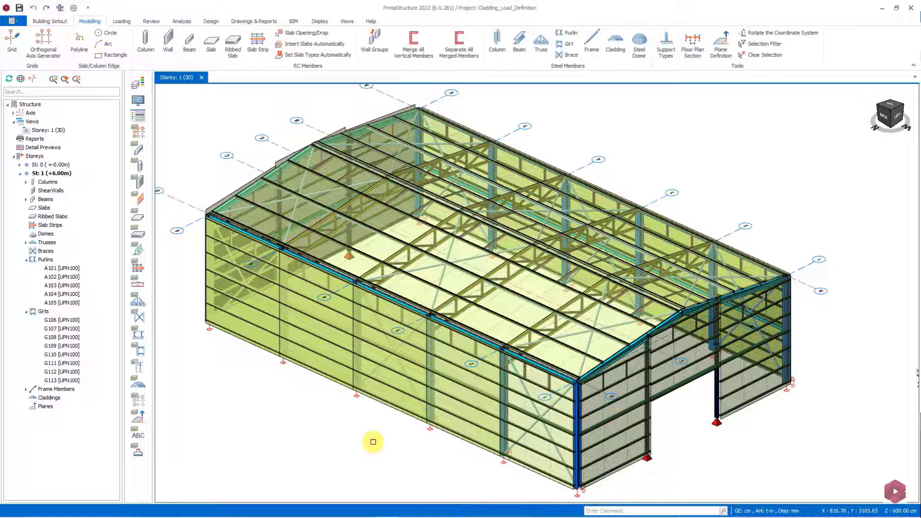
middle_click_drag(374, 441, 428, 447)
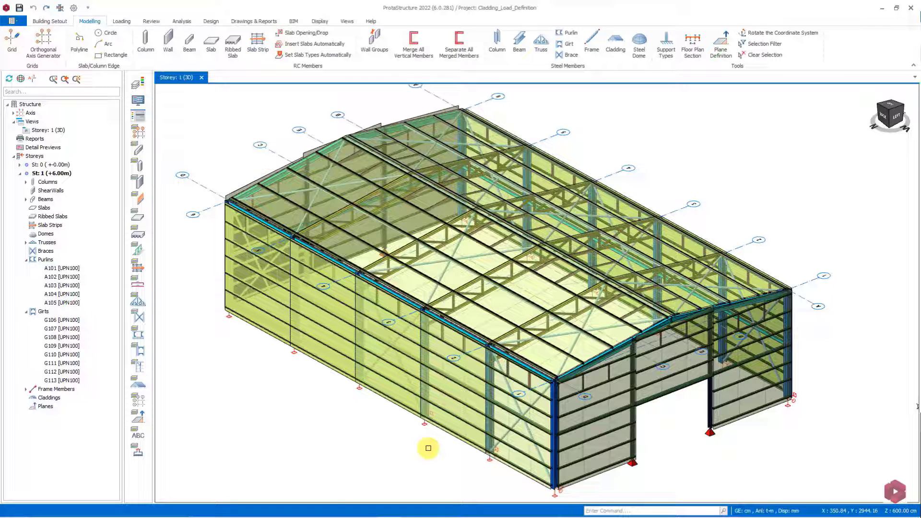
In the load combination generator, disable automatic pattern loads and enable combinations for roof live load, snow load and rain load
left_click(122, 21)
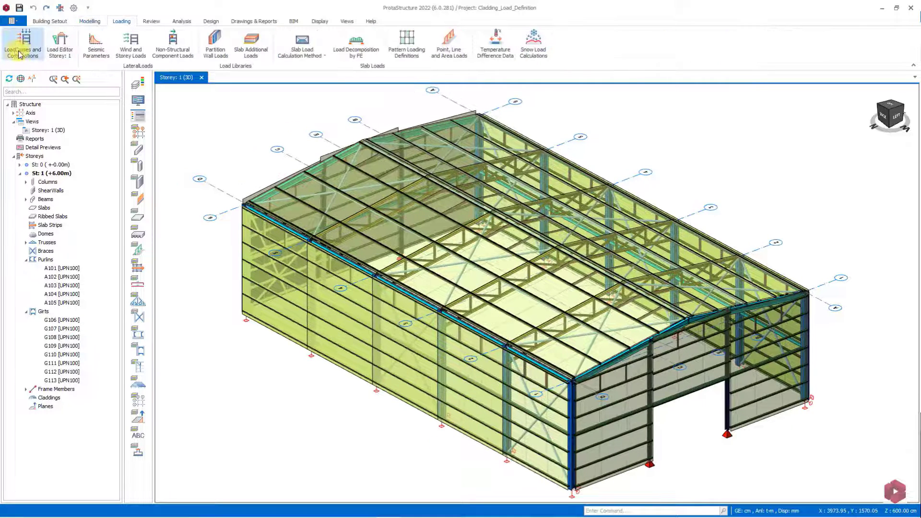
left_click(22, 57)
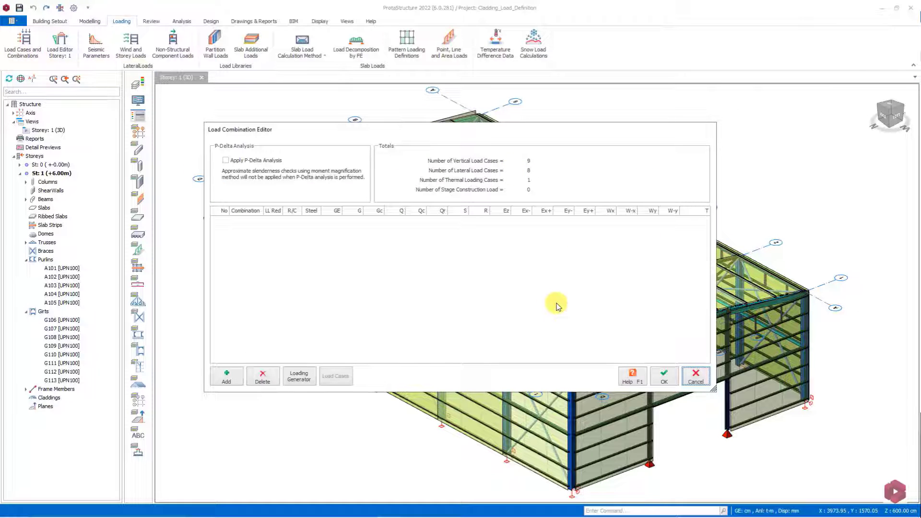
left_click(301, 379)
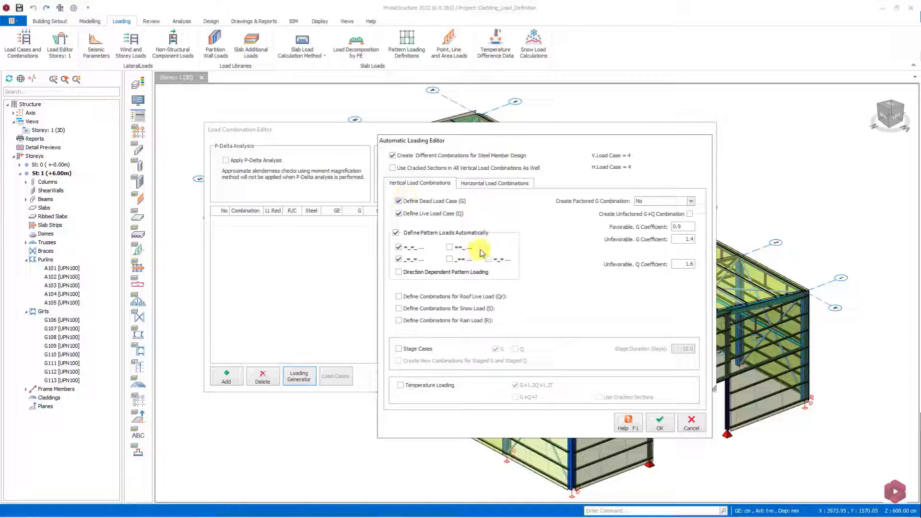
left_click(396, 234)
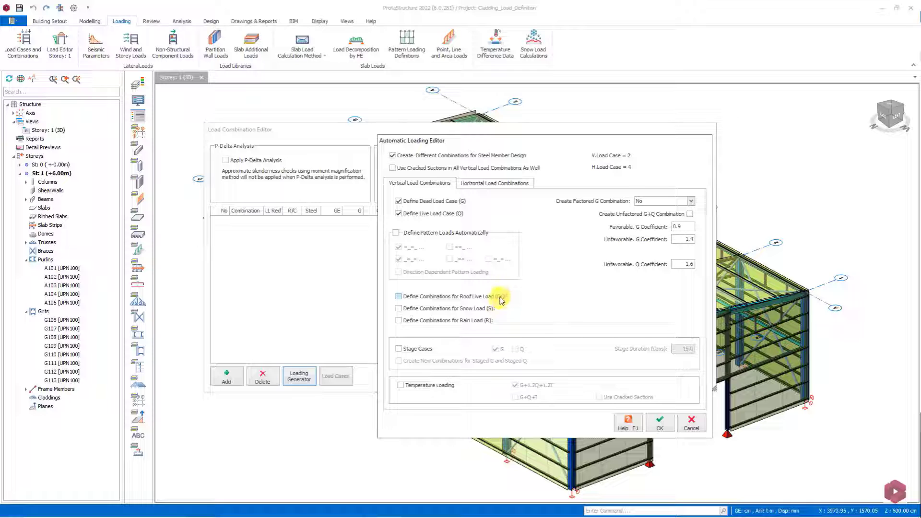
left_click(399, 297)
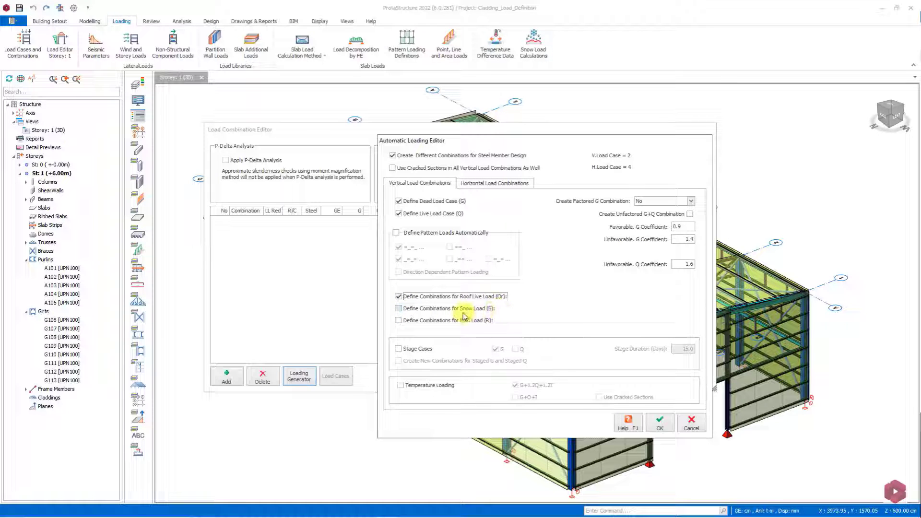
left_click(399, 309)
left_click(399, 321)
Use Equivalent Static Load for seismic loading, enable wind loading with separate negative load cases, and generate the combinations
left_click(494, 183)
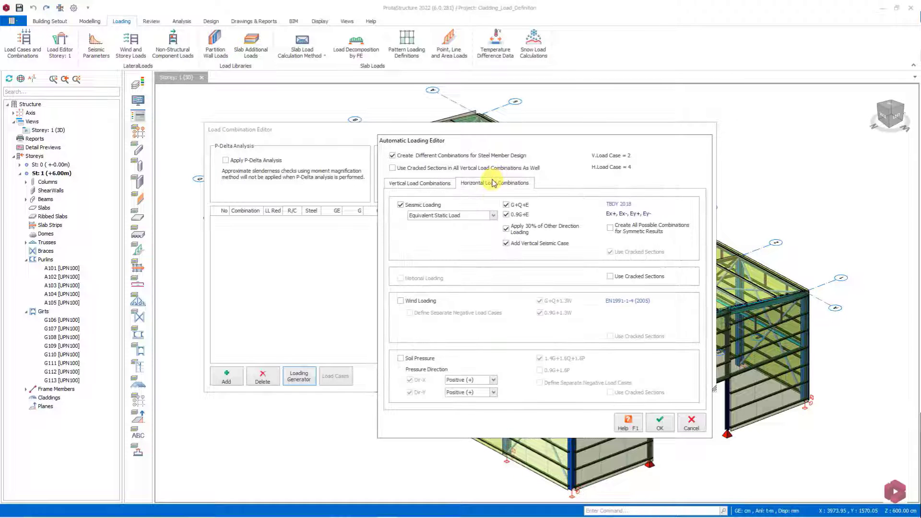
left_click(464, 215)
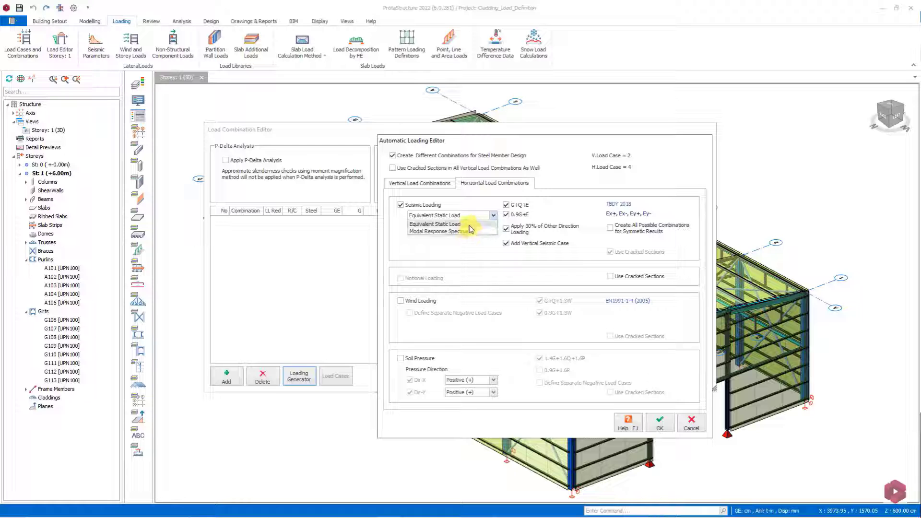
left_click(470, 225)
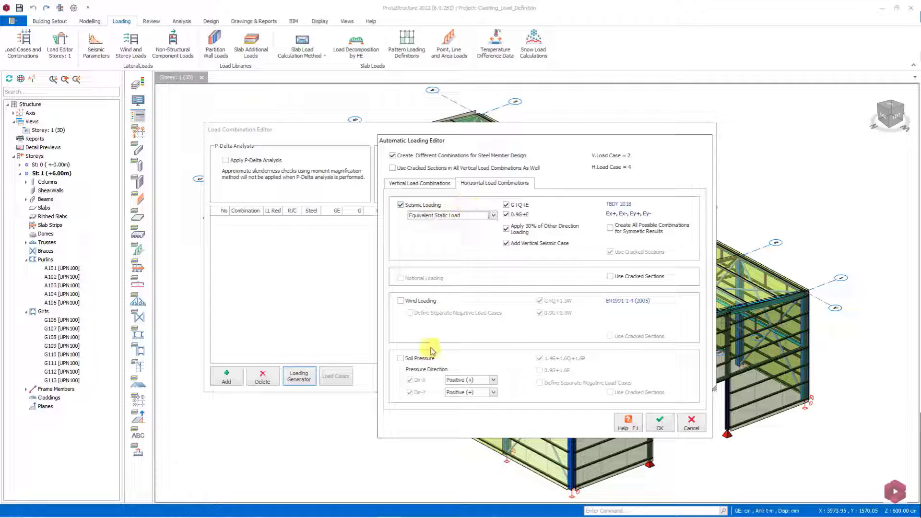
left_click(406, 302)
left_click(416, 302)
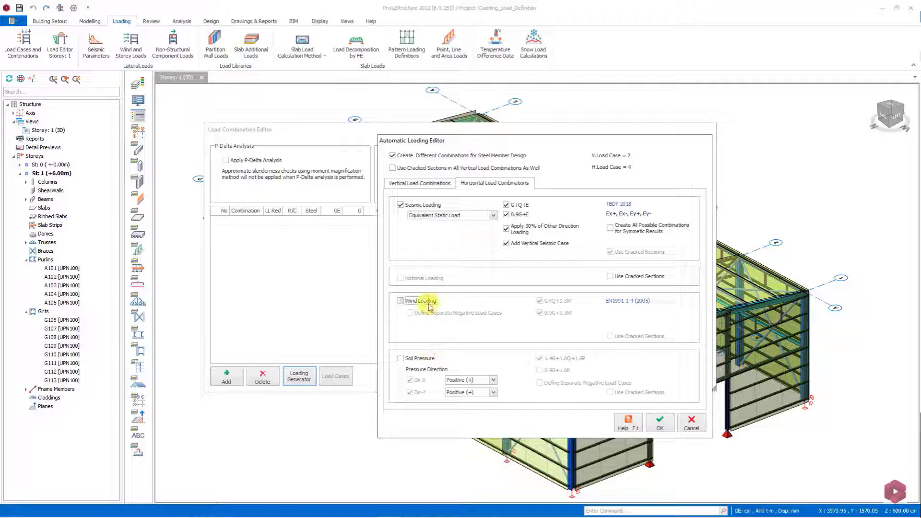
left_click(403, 302)
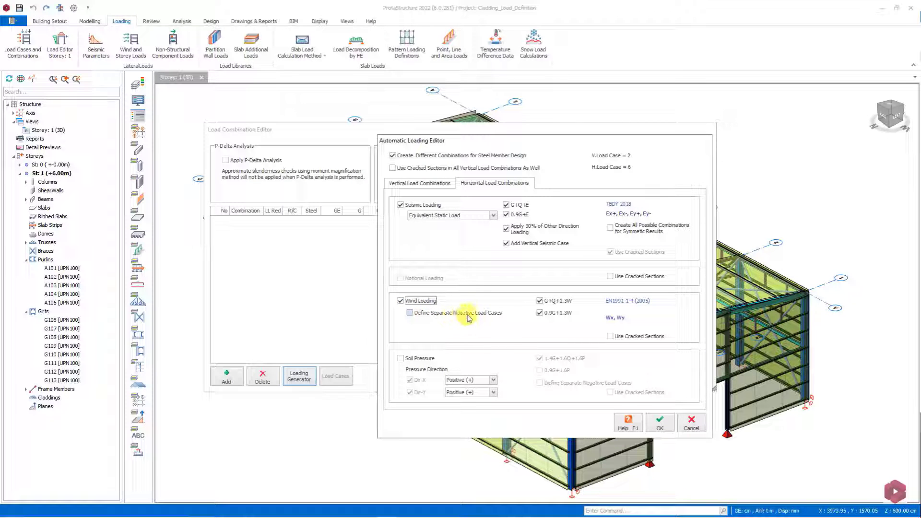
left_click(410, 313)
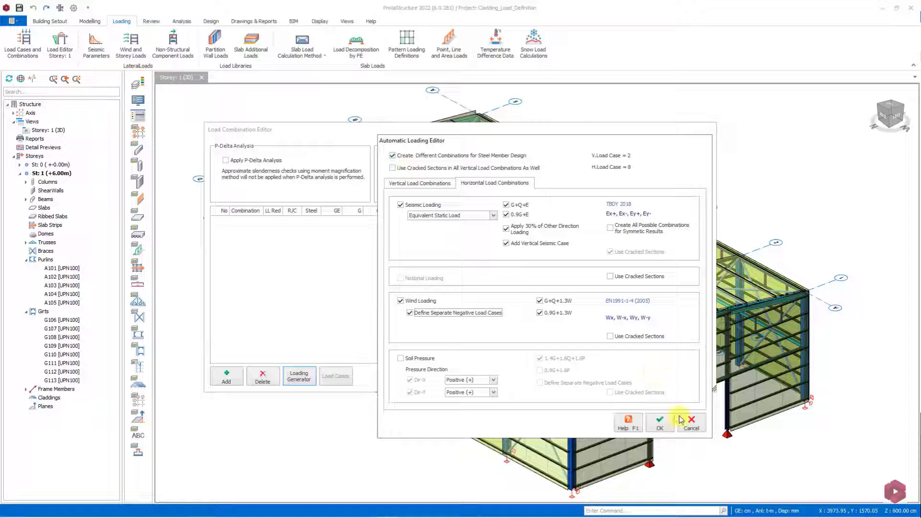
left_click(661, 423)
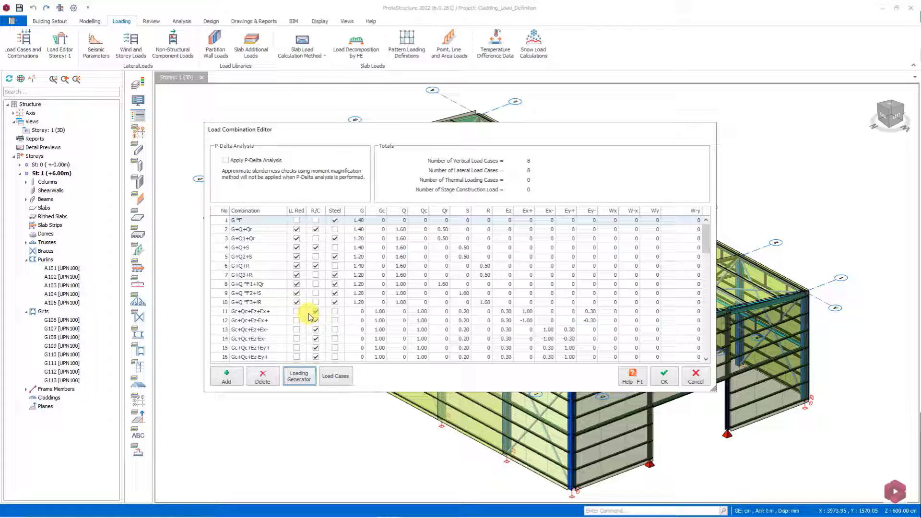
Add a user-defined vertical load case labelled GE with the description GES
scroll(309, 314, "down", 18)
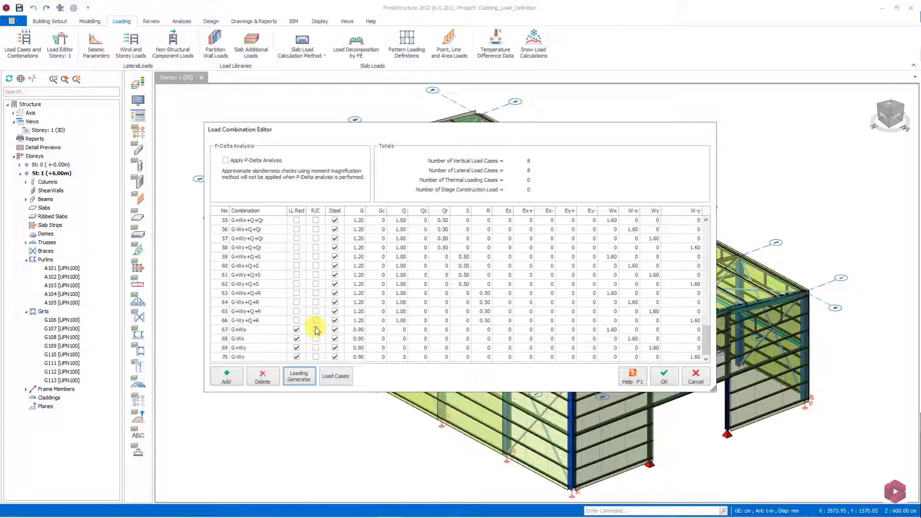
scroll(317, 330, "up", 18)
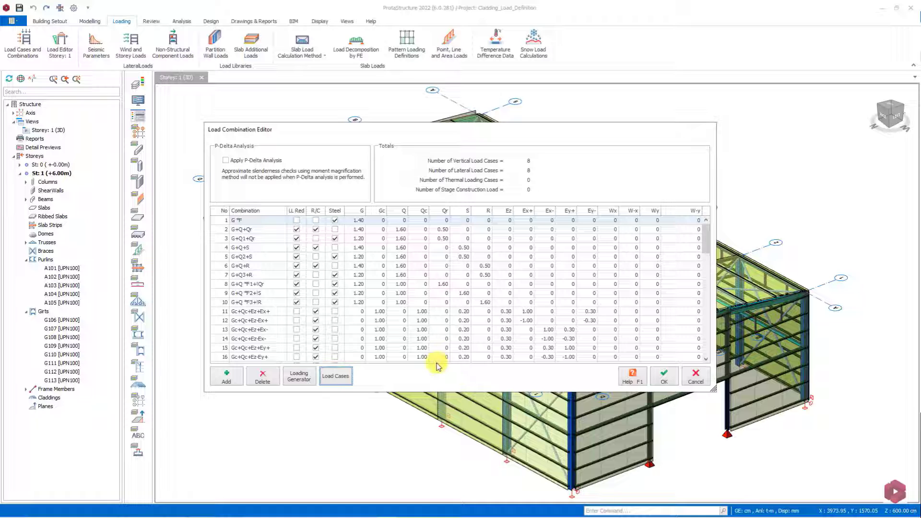
left_click(345, 379)
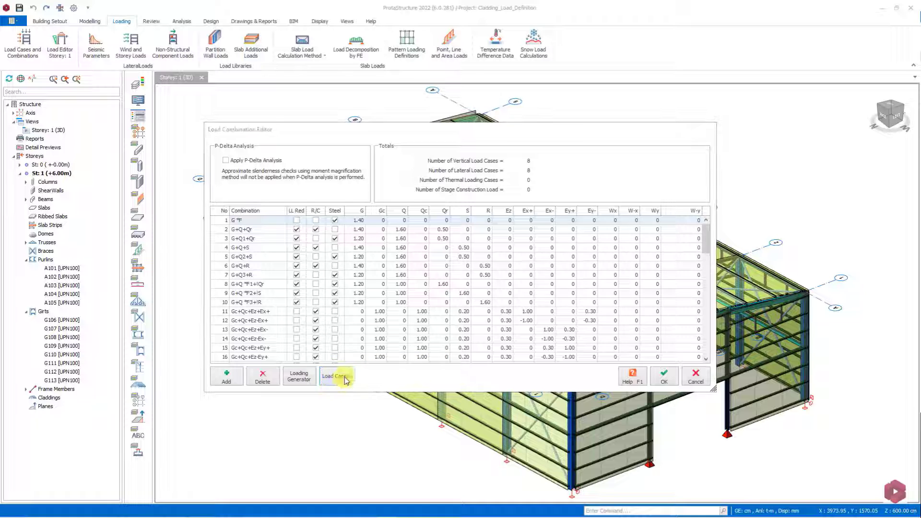
left_click(345, 324)
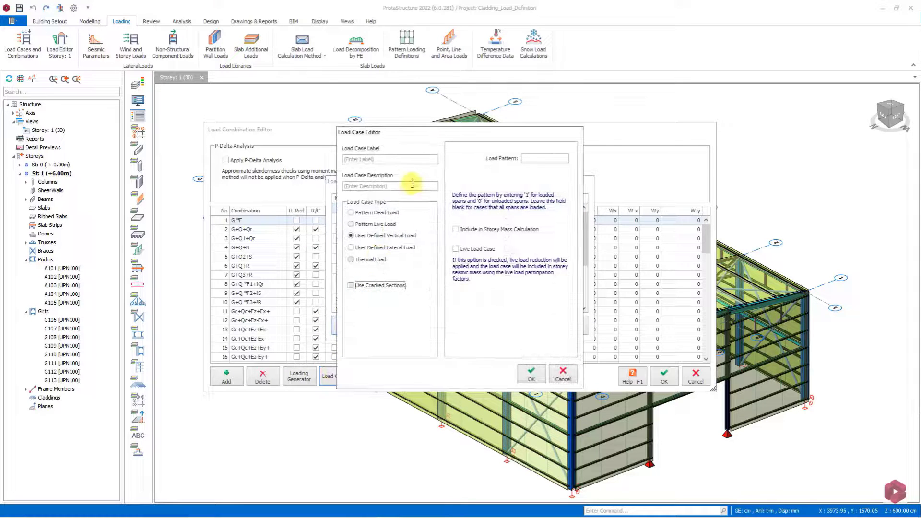
left_click_drag(428, 133, 531, 140)
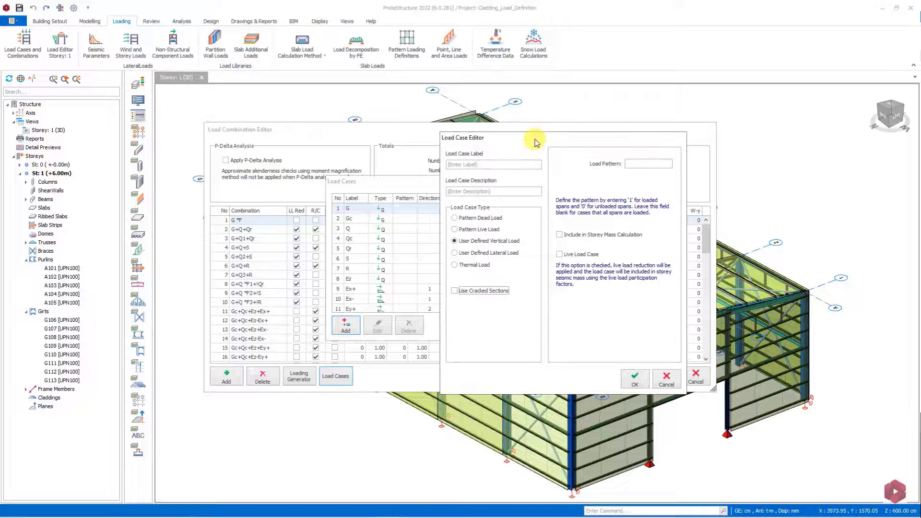
left_click(511, 165)
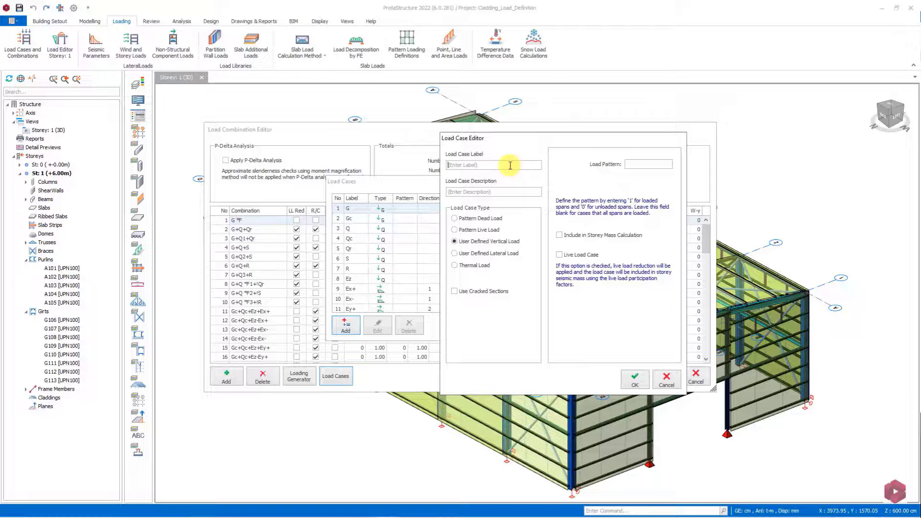
left_click(504, 165)
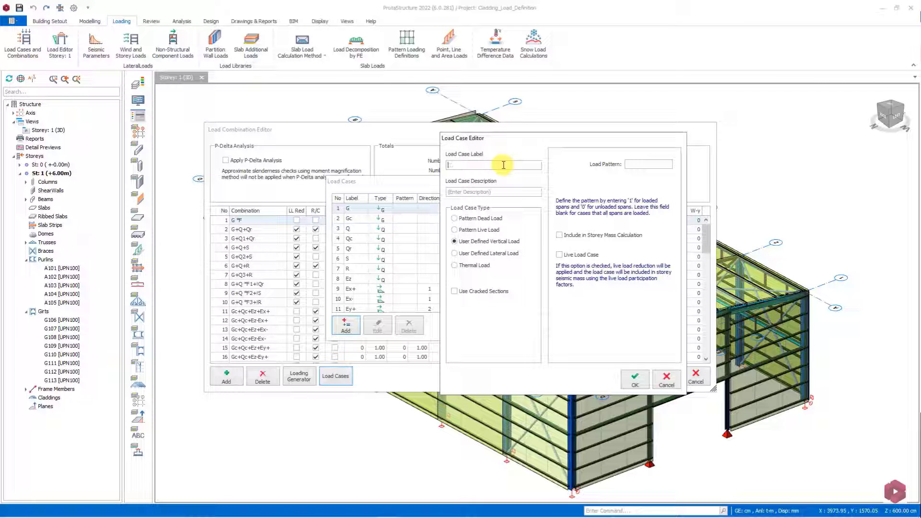
type("GE")
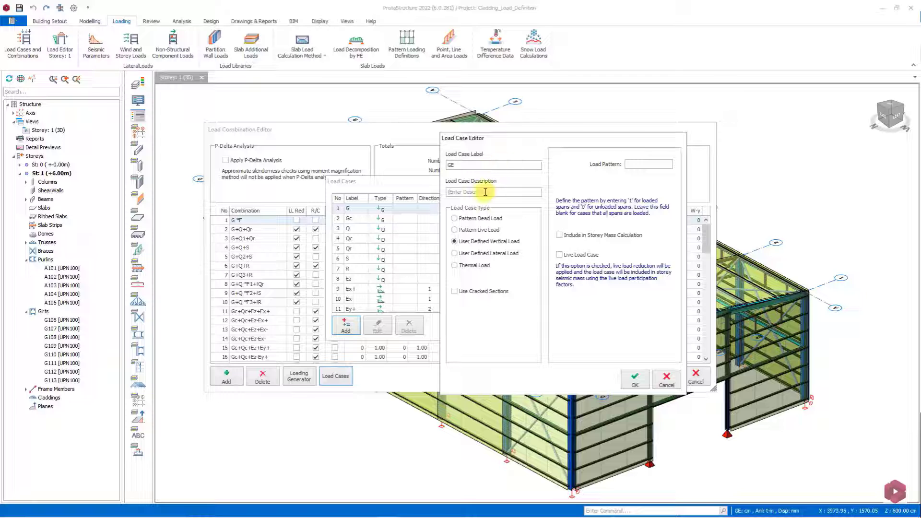
left_click(470, 192)
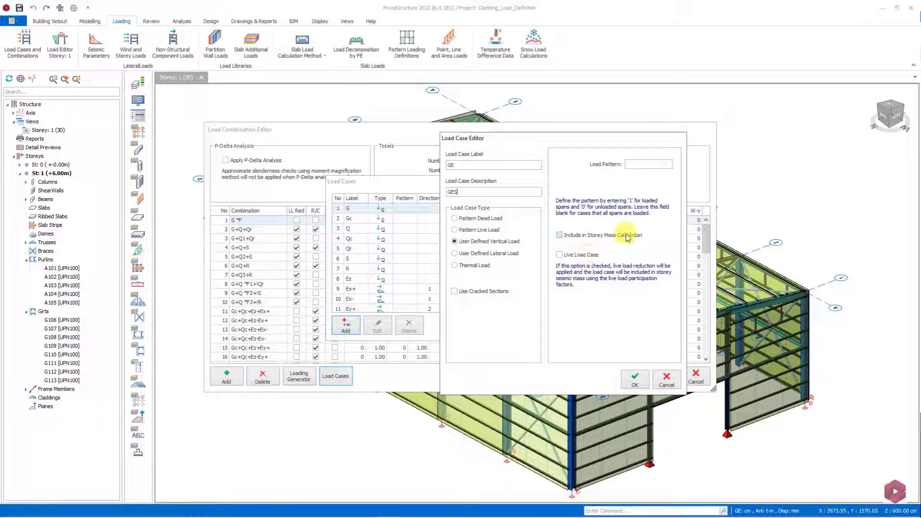
Include the GE load case in the storey mass calculation and accept the updated load case list
left_click(560, 235)
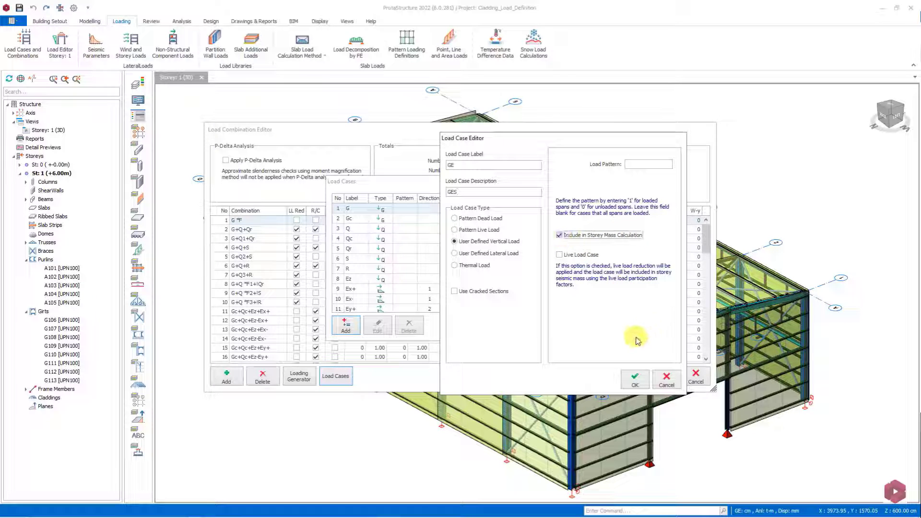
left_click(634, 380)
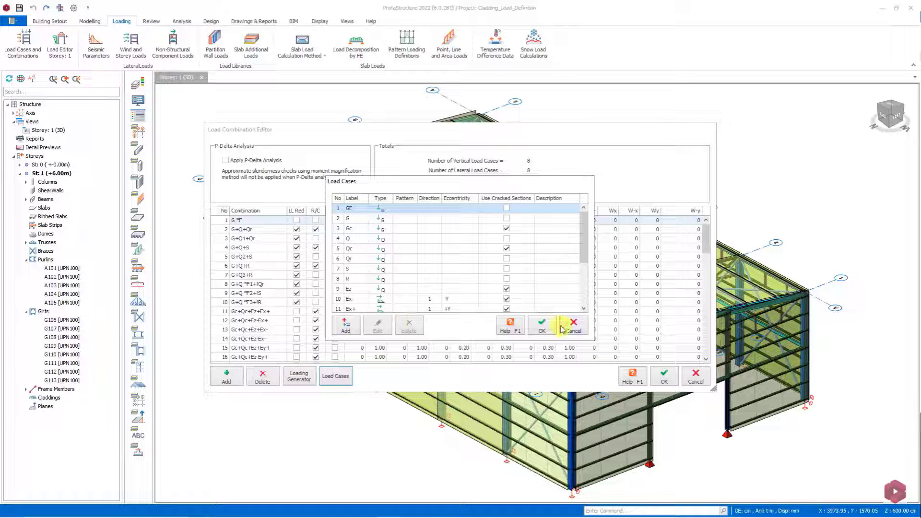
left_click(542, 326)
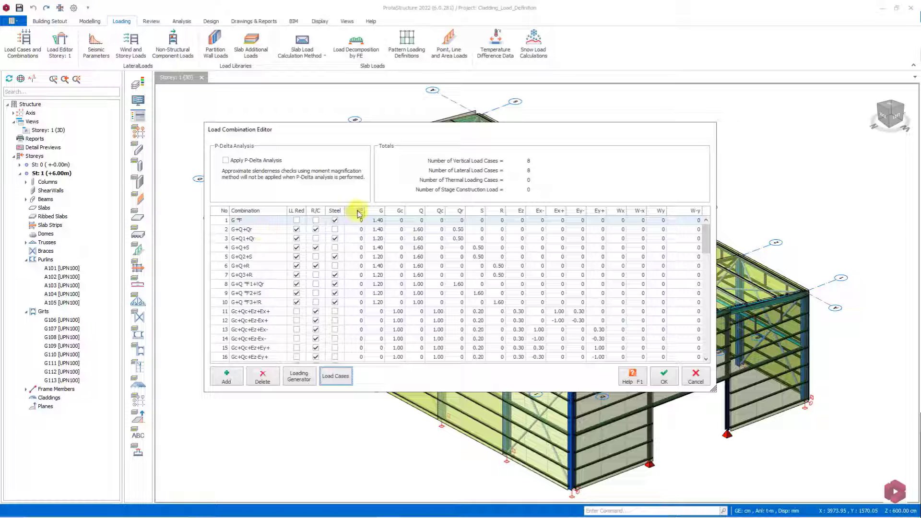
Add a load combination based on the first one, G *F, and name it G+GE
left_click(268, 230)
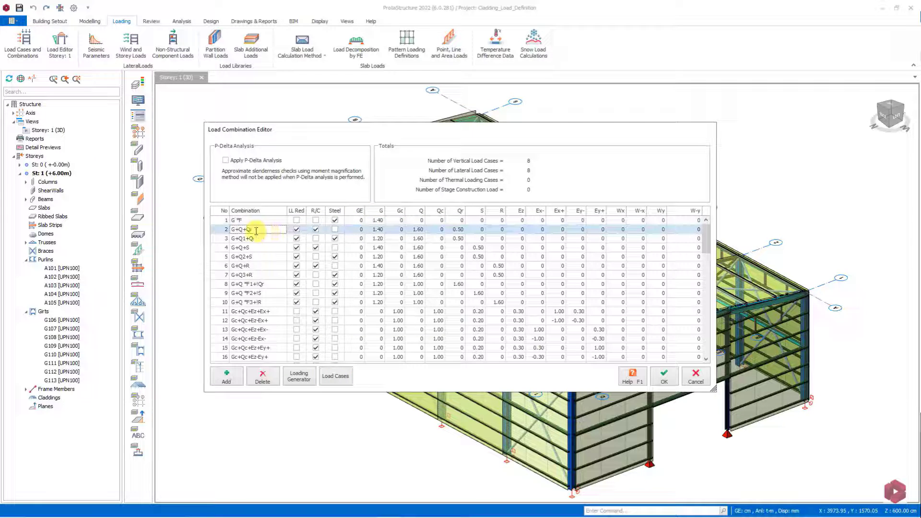
left_click(224, 220)
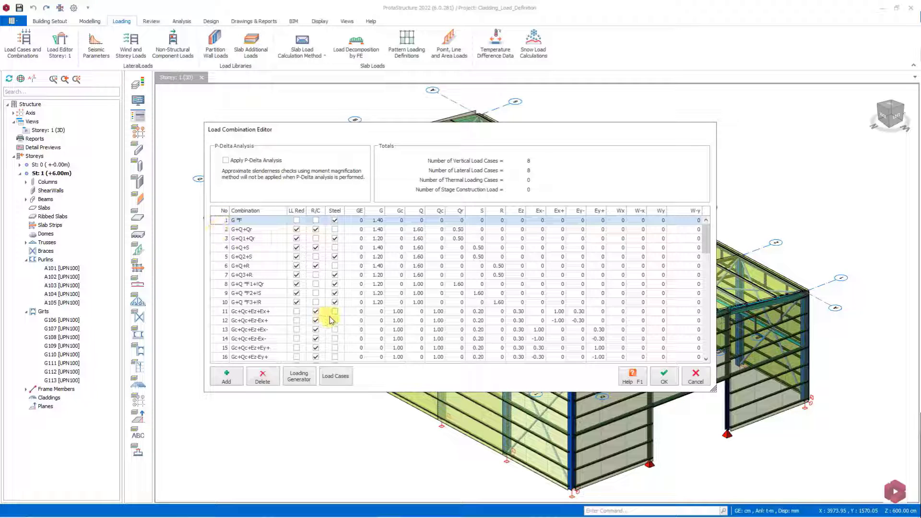
left_click(226, 379)
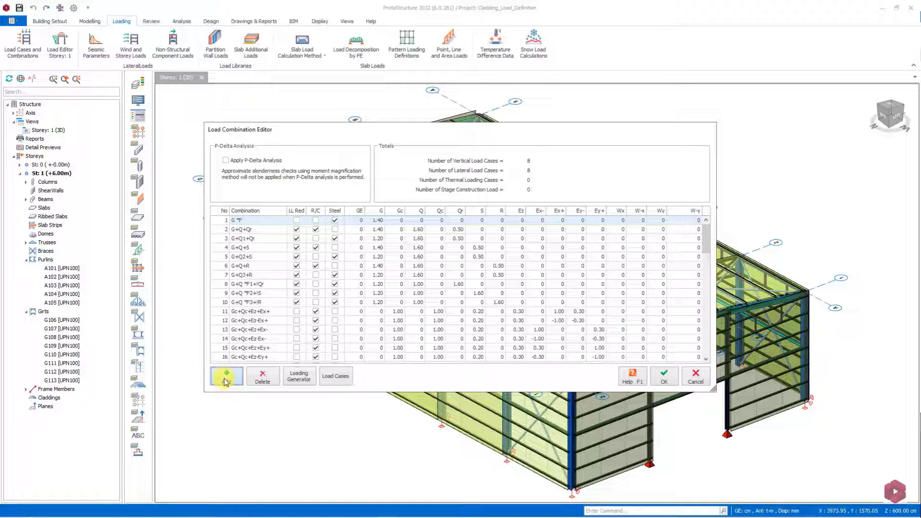
left_click(223, 220)
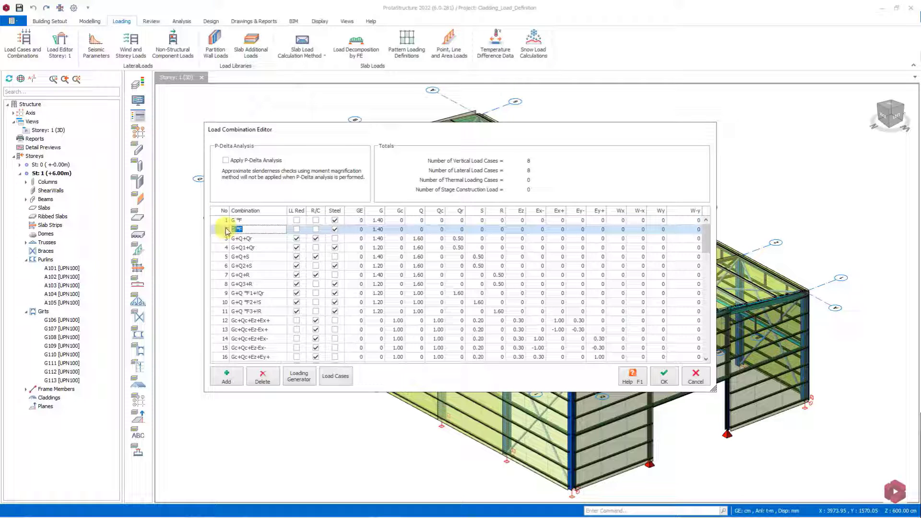
type("G+GE")
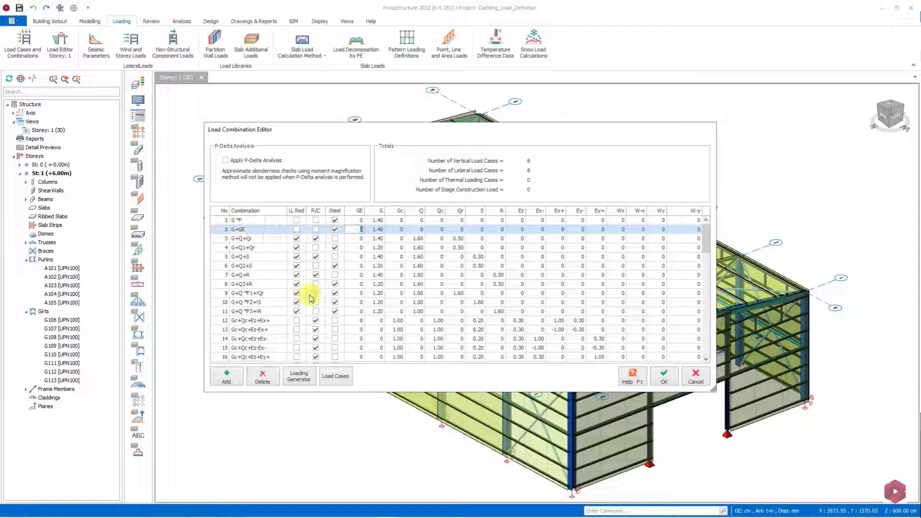
Set both the GE and G factors of the G+GE combination to 1 and accept the load combinations
left_click(358, 230)
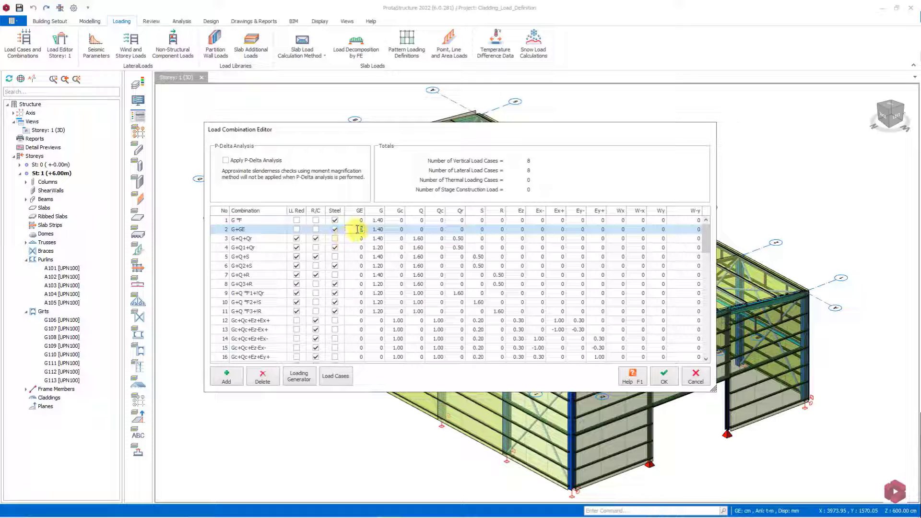
type("1")
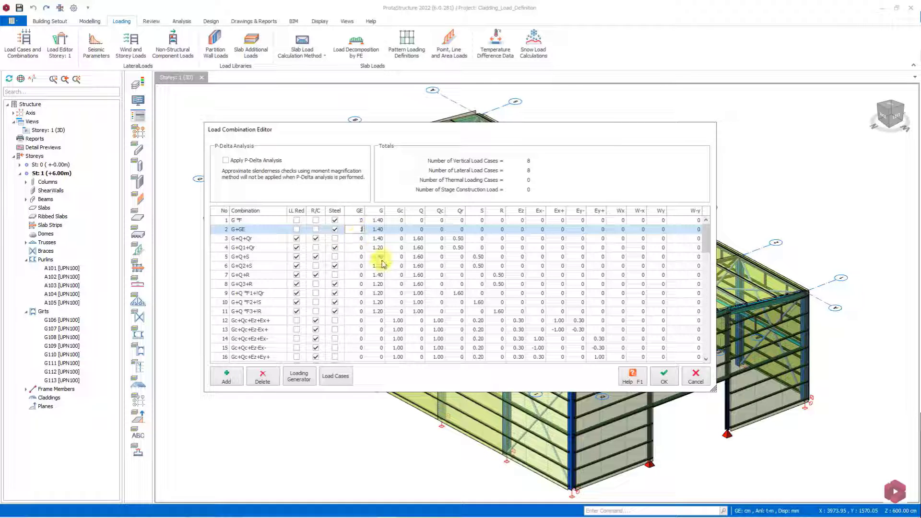
left_click(374, 231)
type("1")
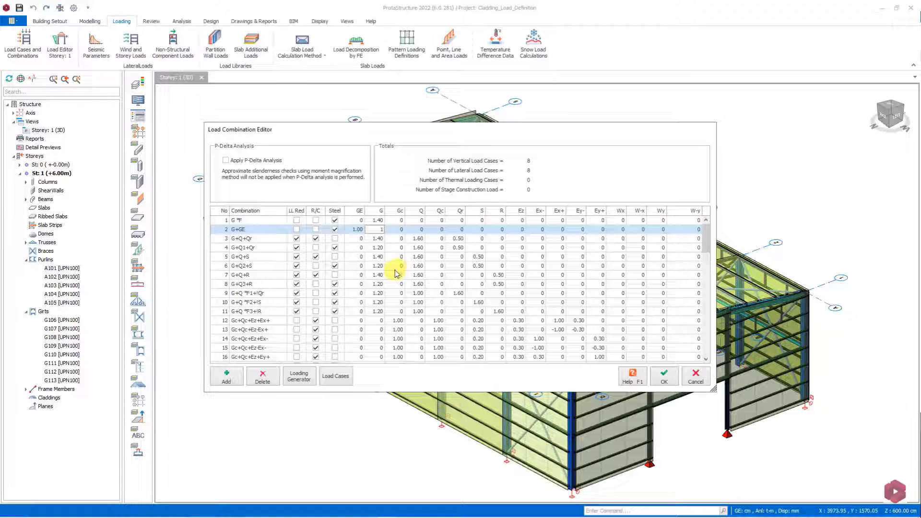
left_click(396, 239)
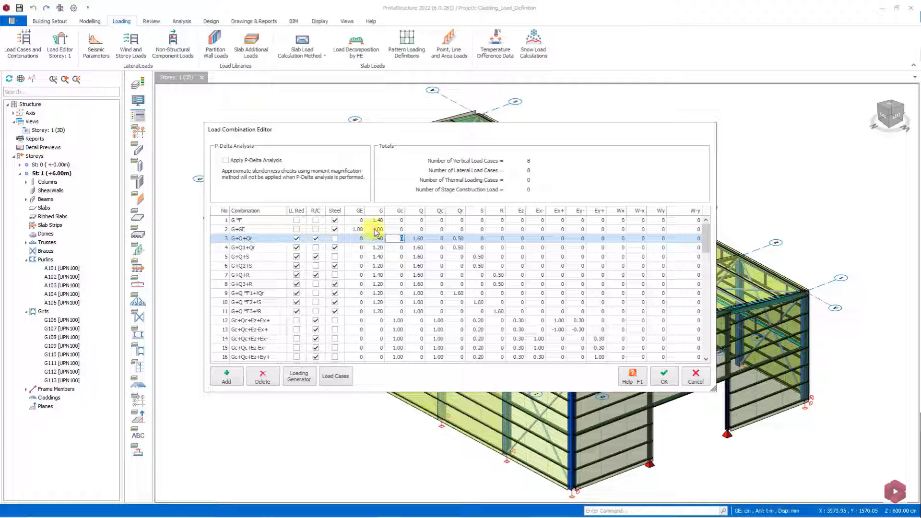
left_click(664, 376)
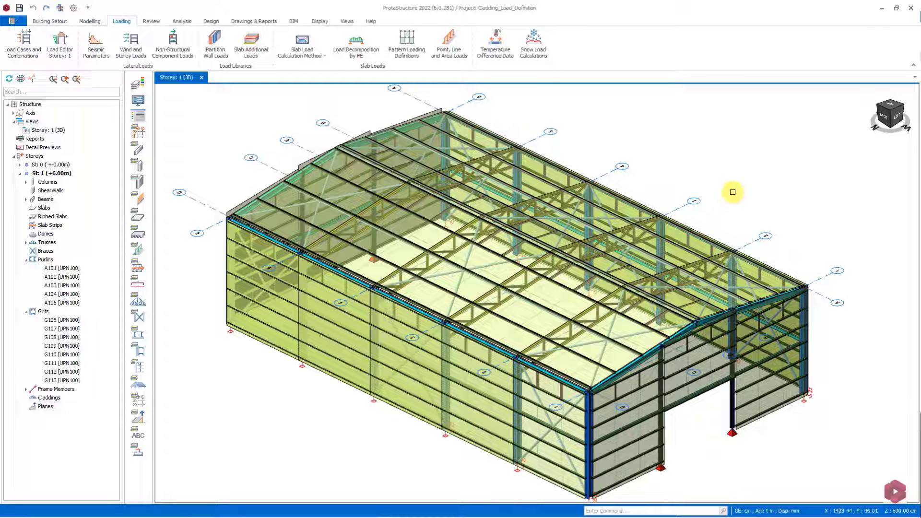
Open the load editor for roof cladding C107 and make G the active load case
middle_click_drag(733, 192, 735, 189)
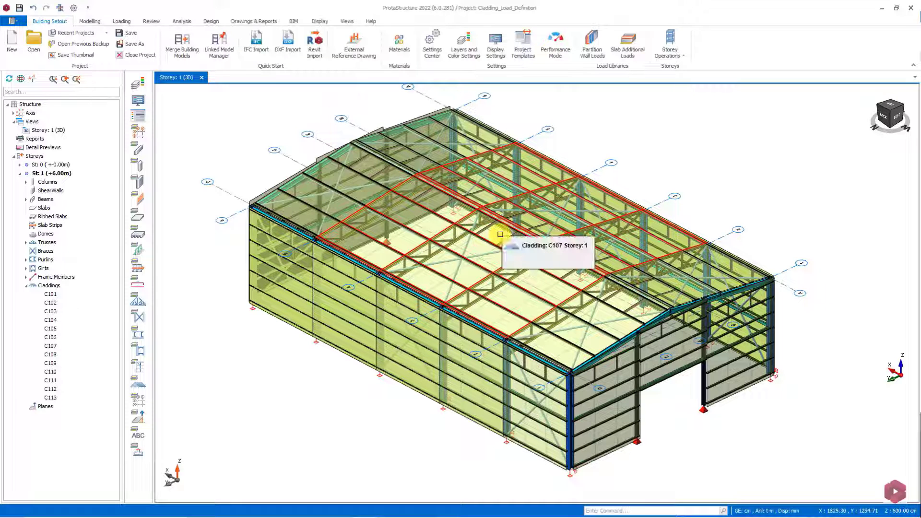
left_click(500, 235)
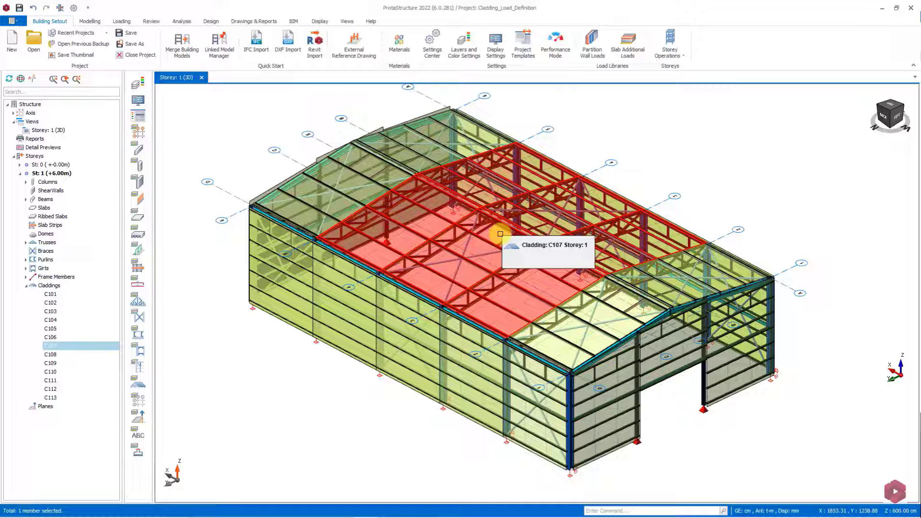
right_click(500, 234)
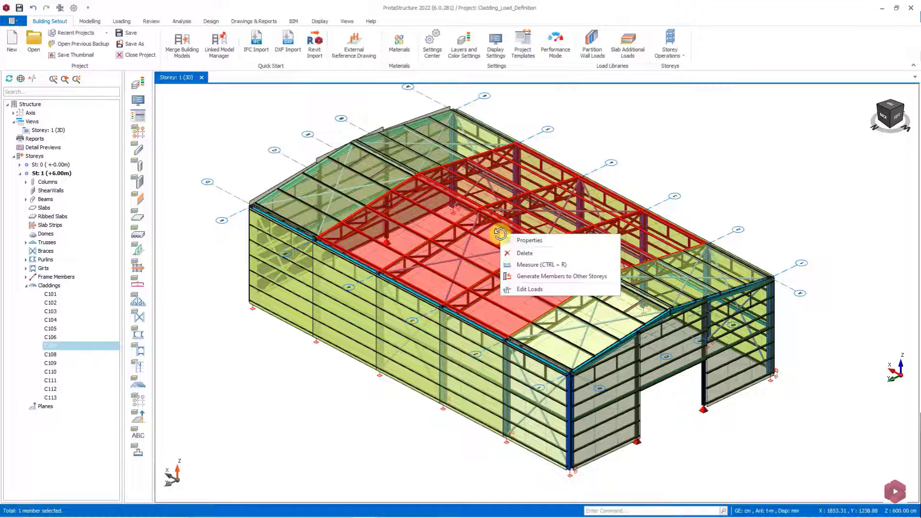
left_click(531, 290)
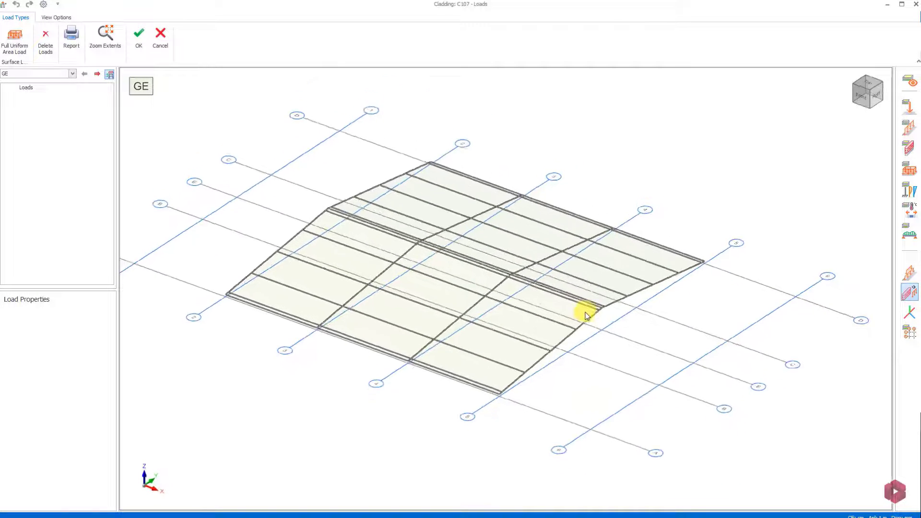
left_click(72, 73)
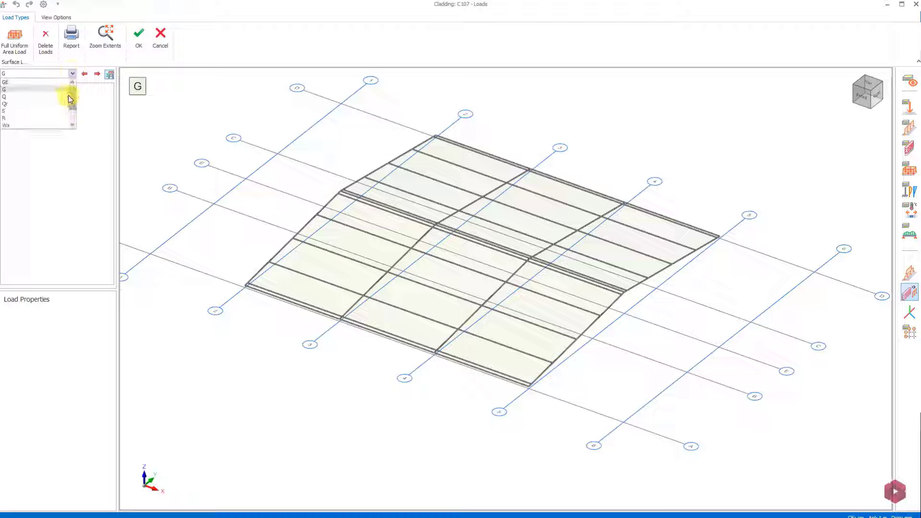
mouse_move(71, 91)
left_mouse_down()
mouse_move(76, 109)
mouse_move(67, 88)
left_mouse_up()
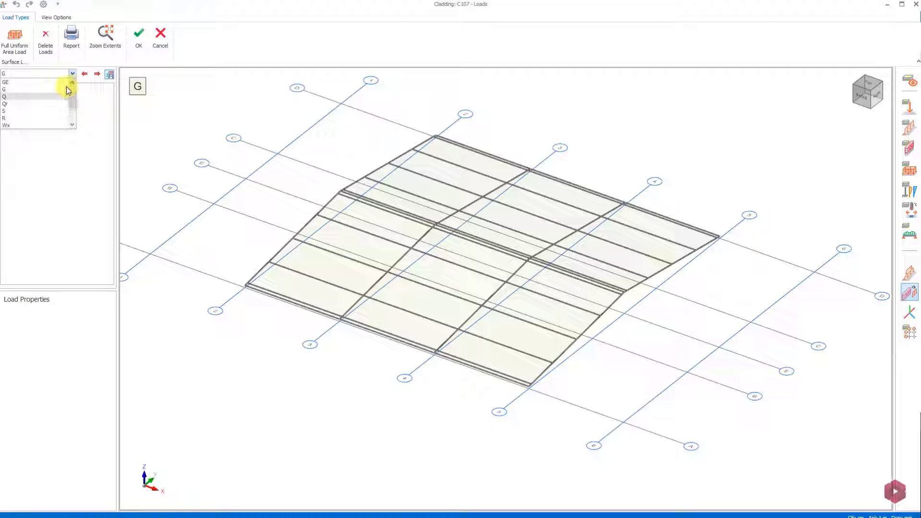
left_click(42, 89)
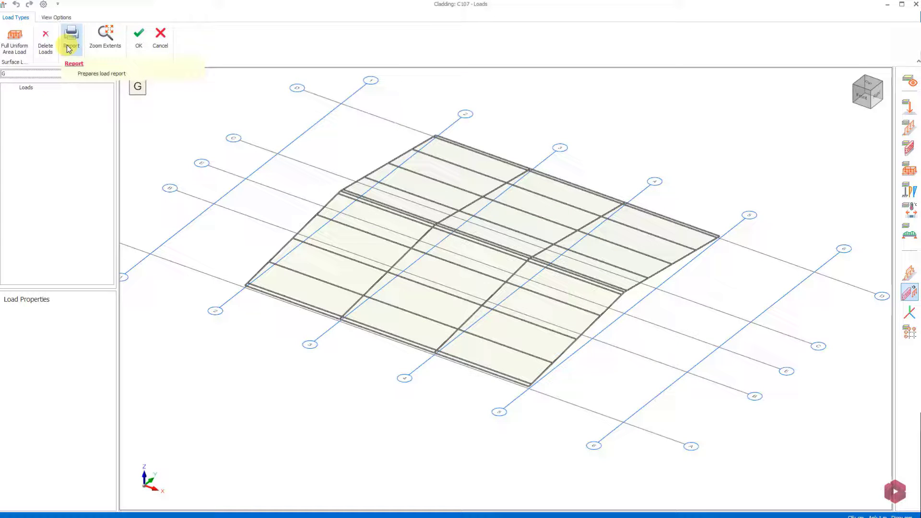
Prepare a full uniform area load in the Gravity direction with a magnitude of 0.030 t/m2
left_click(56, 18)
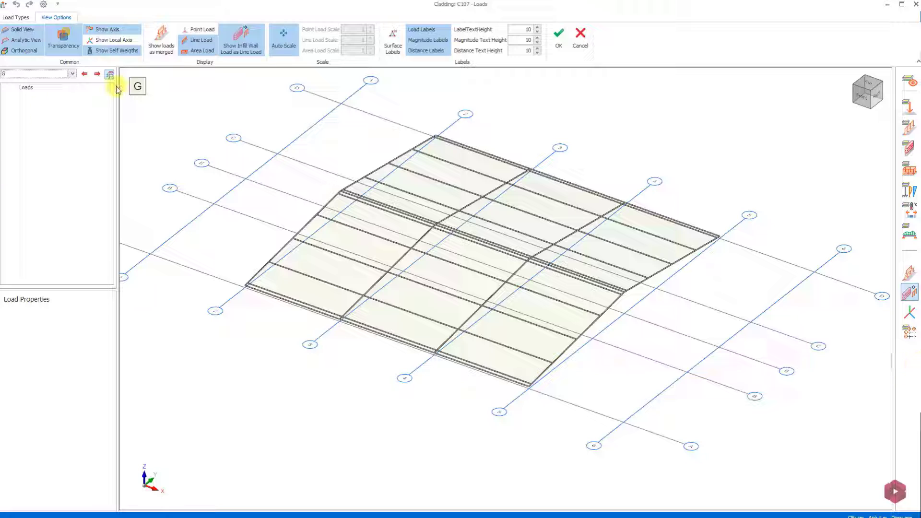
left_click(16, 17)
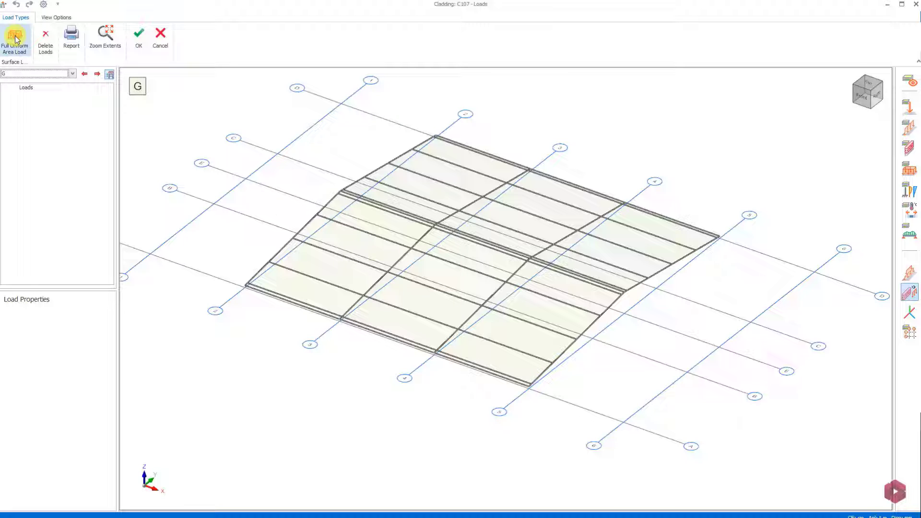
left_click(14, 38)
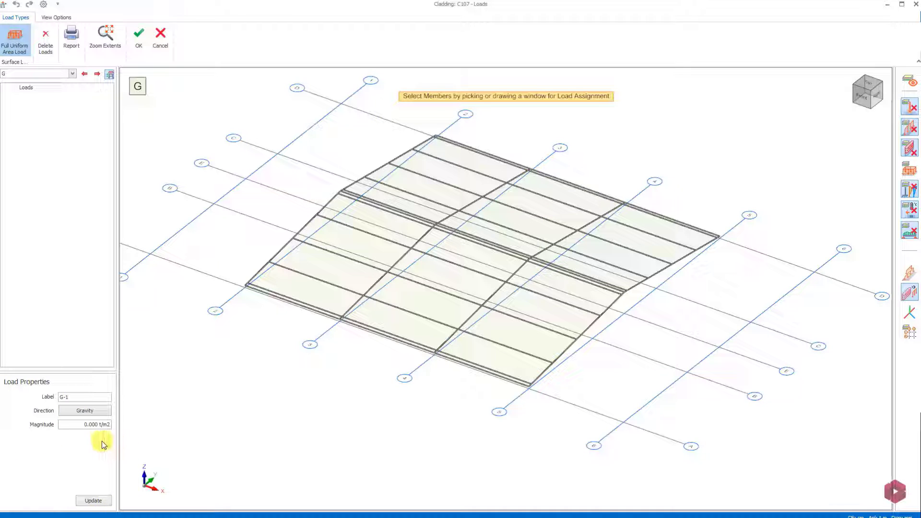
left_click(72, 397)
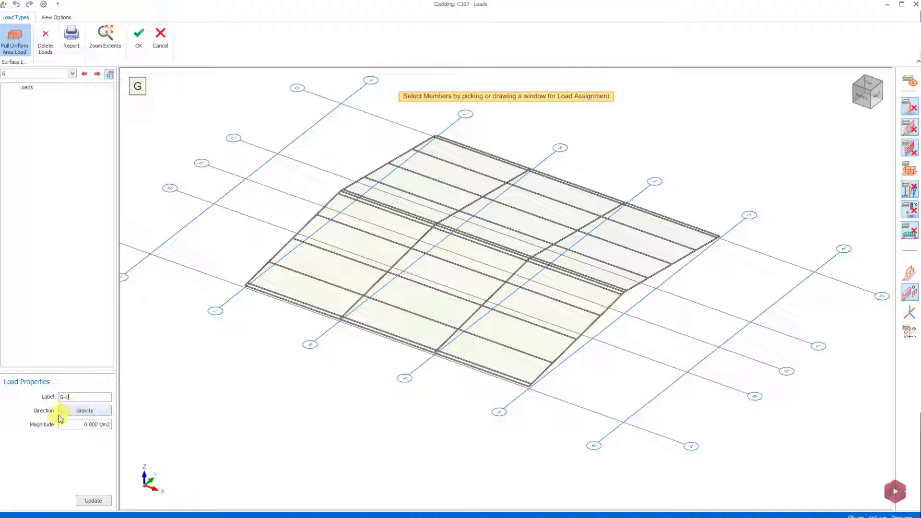
left_click(77, 413)
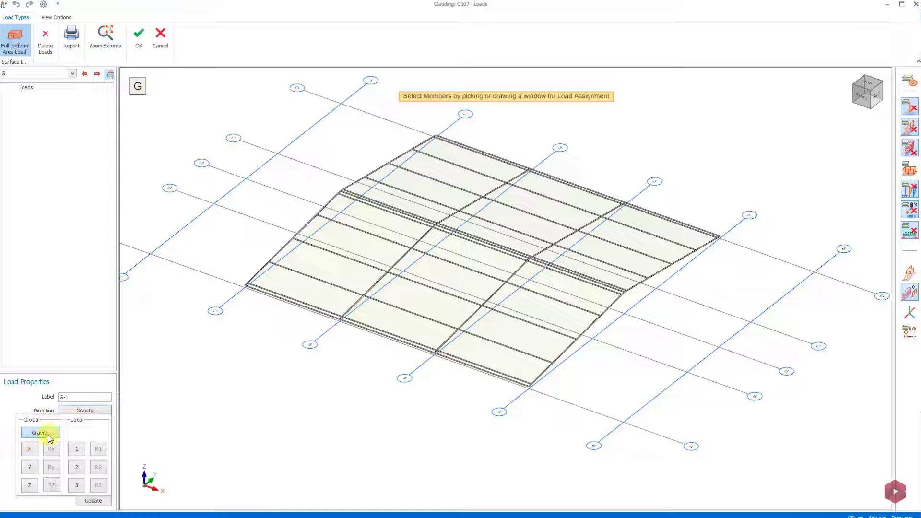
left_click(97, 411)
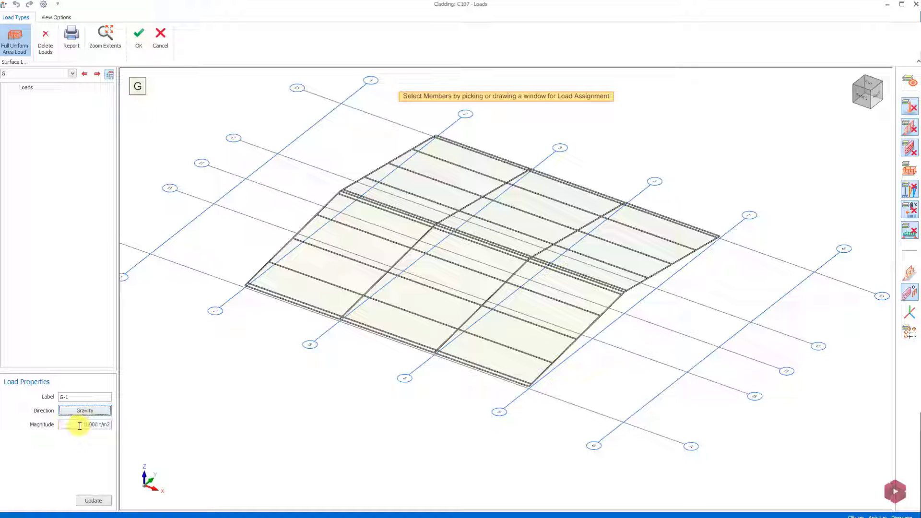
left_click(82, 426)
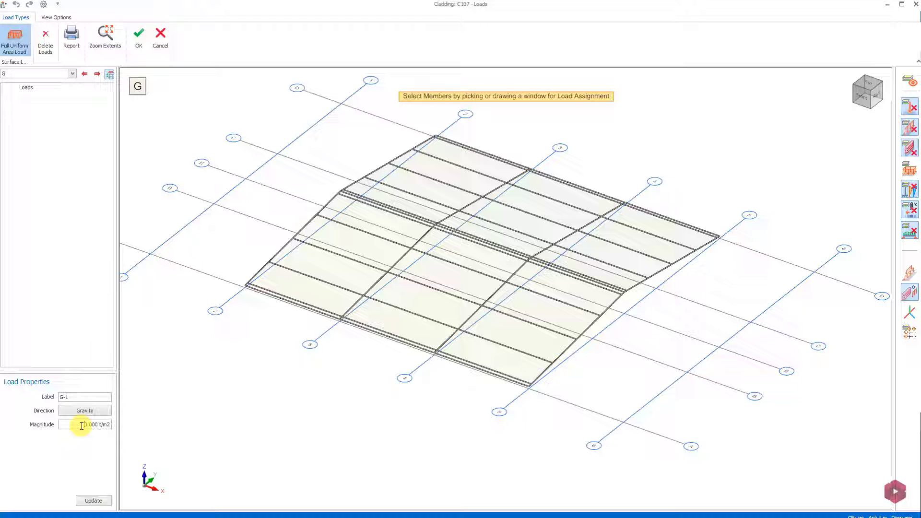
left_click_drag(82, 426, 99, 429)
type("0.300")
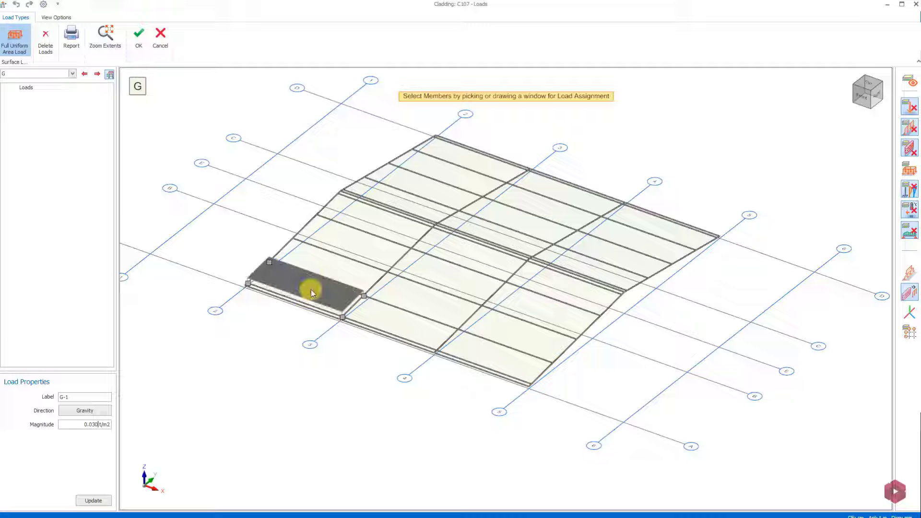
Assign the uniform area load to the lowest wide cladding panel between axes 2 and 3 on the front slope
scroll(311, 290, "up", 1)
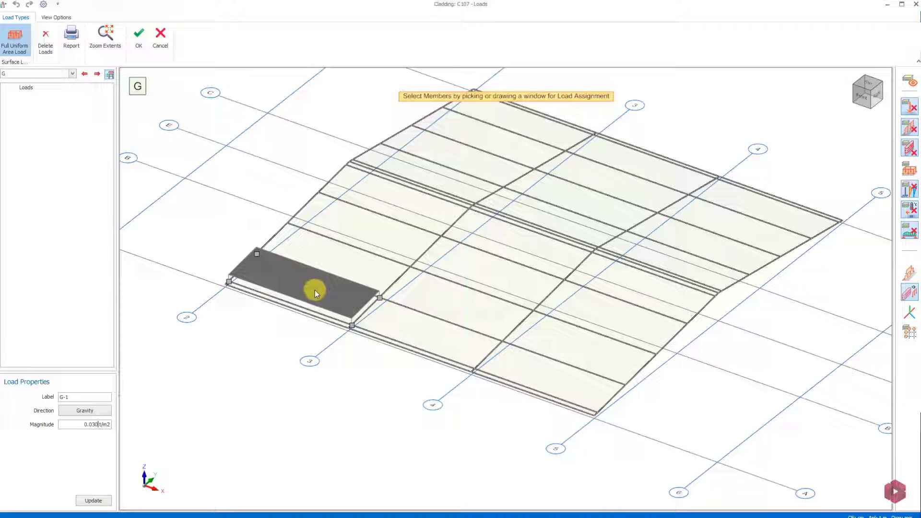
left_click(315, 290)
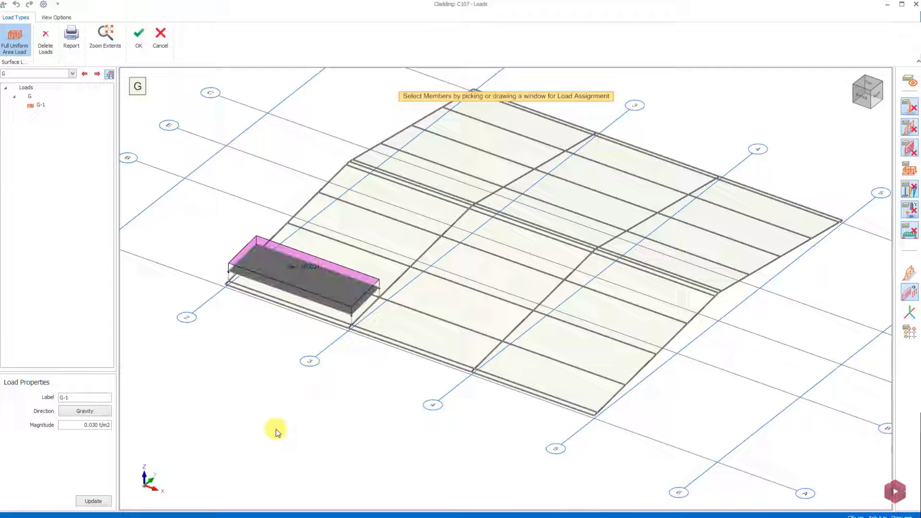
scroll(290, 263, "up", 2)
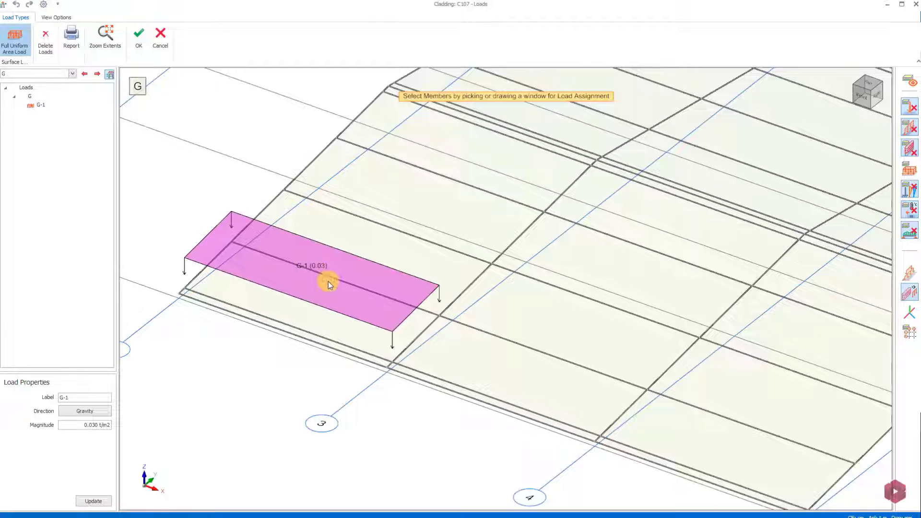
scroll(336, 288, "down", 3)
middle_click_drag(384, 310, 370, 313)
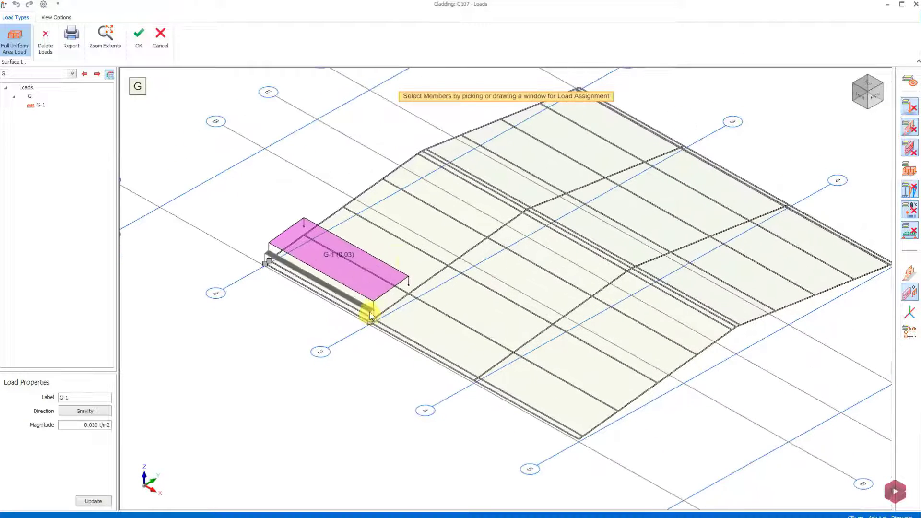
Assign the same area load to the remaining front-slope panels between axes 2 and 3, including the narrow ridge and eave strips
left_click(434, 217)
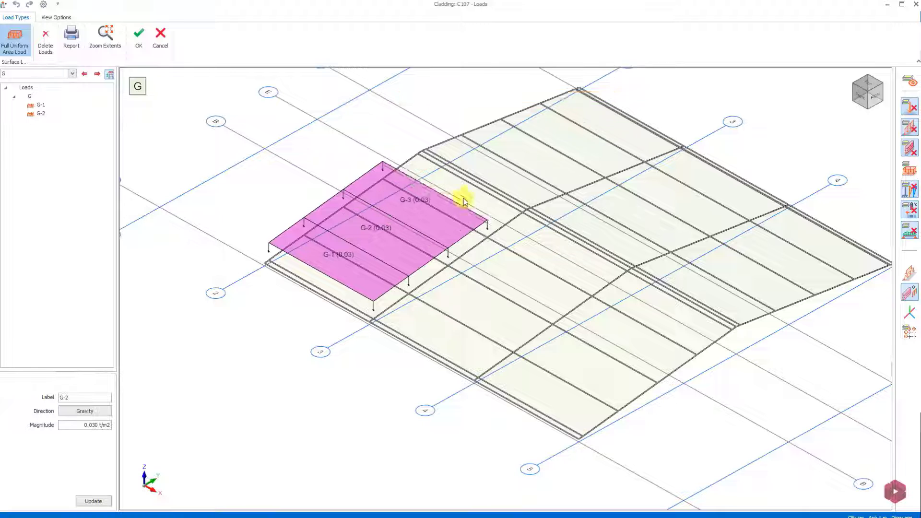
left_click(474, 192)
scroll(518, 182, "up", 3)
left_click(513, 228)
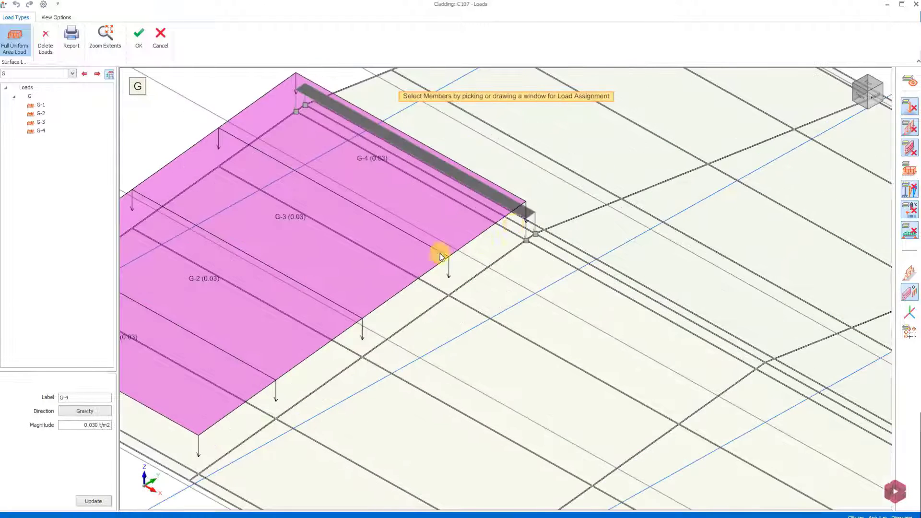
scroll(438, 251, "down", 5)
left_click(278, 329)
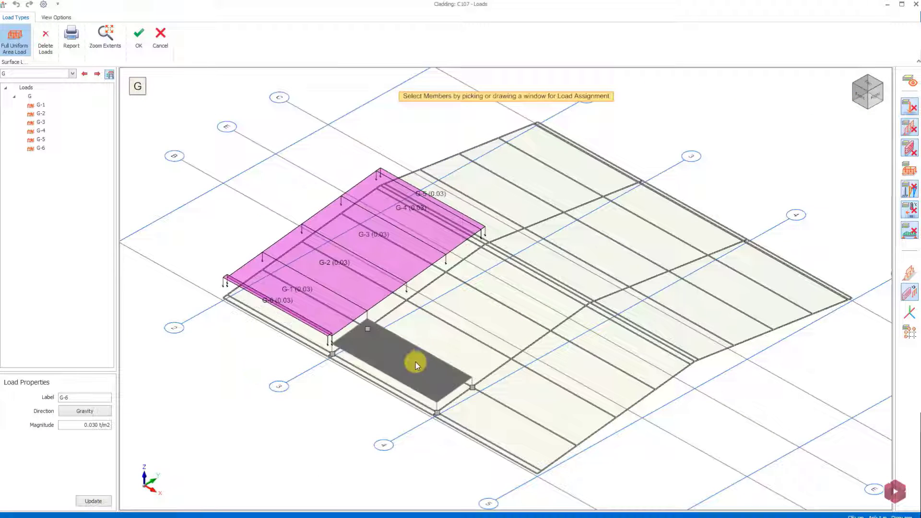
Assign the 0.030 t/m2 area load to all cladding panels between axes 3 and 5 with one crossing window selection
middle_click_drag(423, 426, 613, 385)
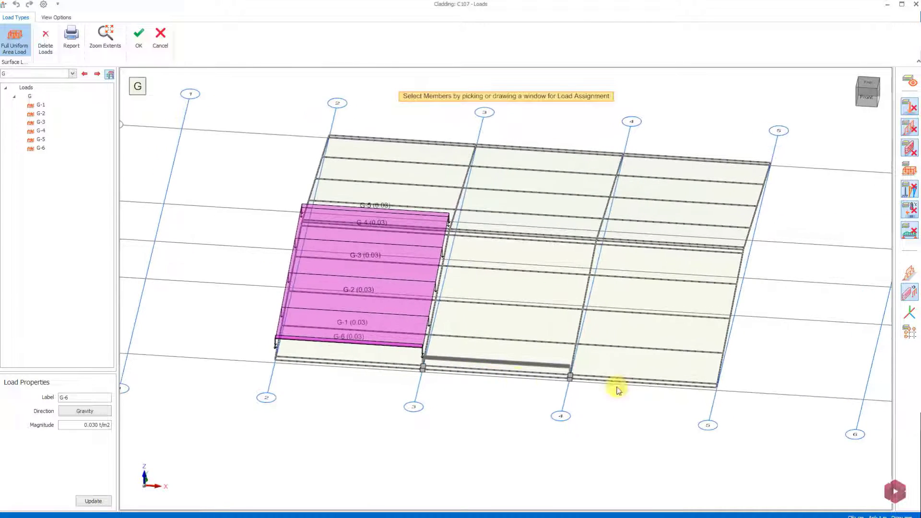
left_click_drag(814, 443, 516, 132)
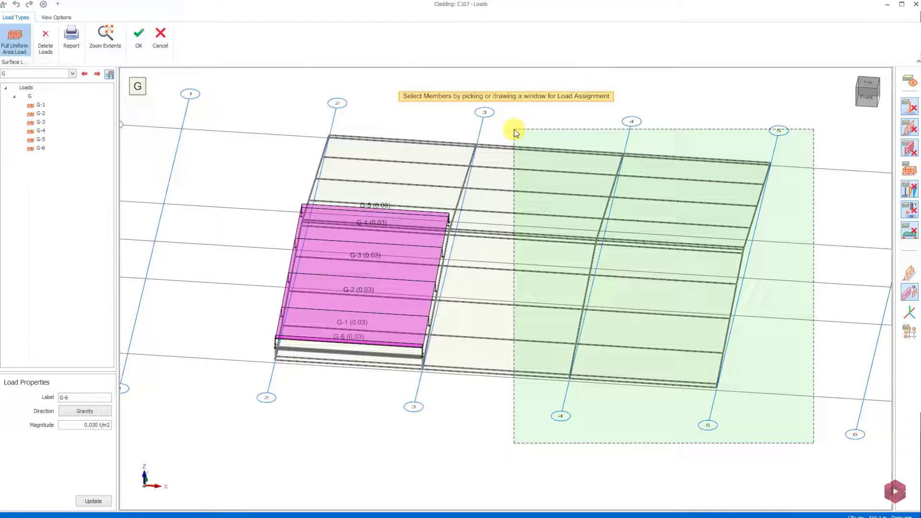
left_click_drag(516, 132, 514, 130)
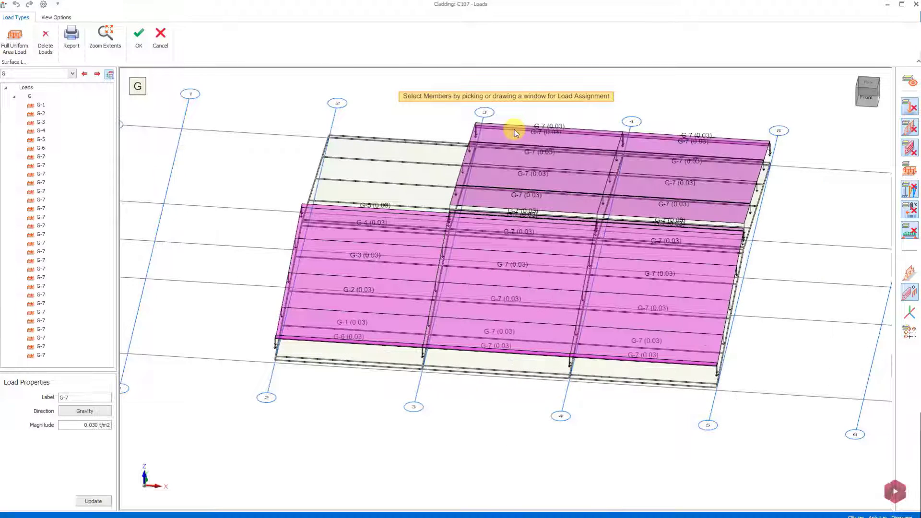
Copy the area load from the lowest wide back-slope cladding panel between axes 3 and 4
middle_click_drag(778, 360, 570, 369)
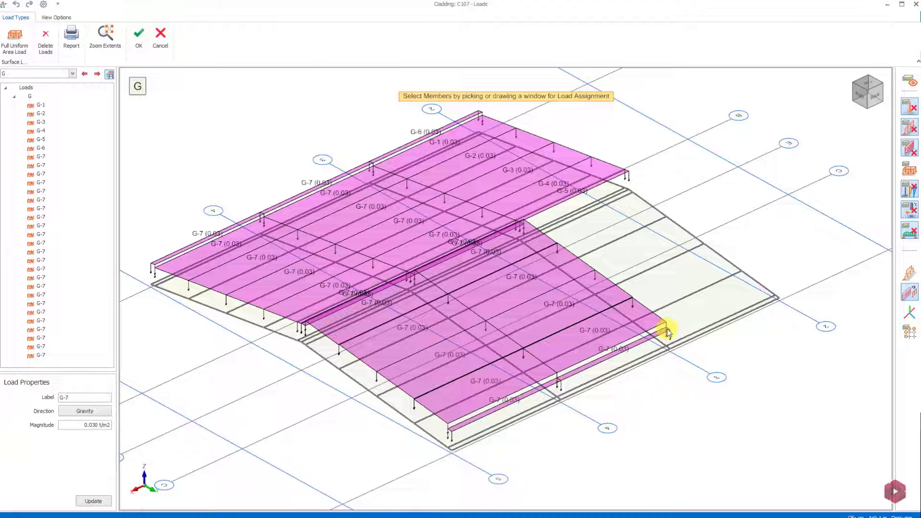
scroll(617, 338, "up", 3)
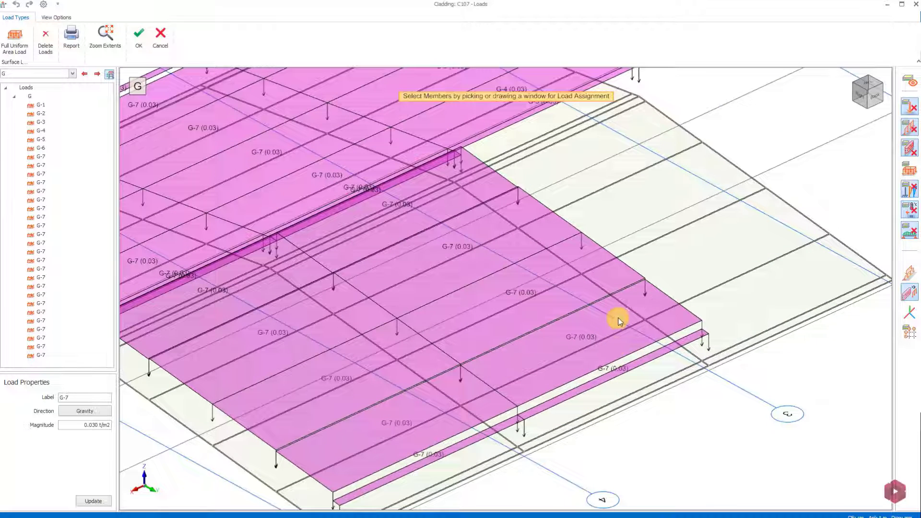
left_click(632, 306)
scroll(627, 312, "down", 3)
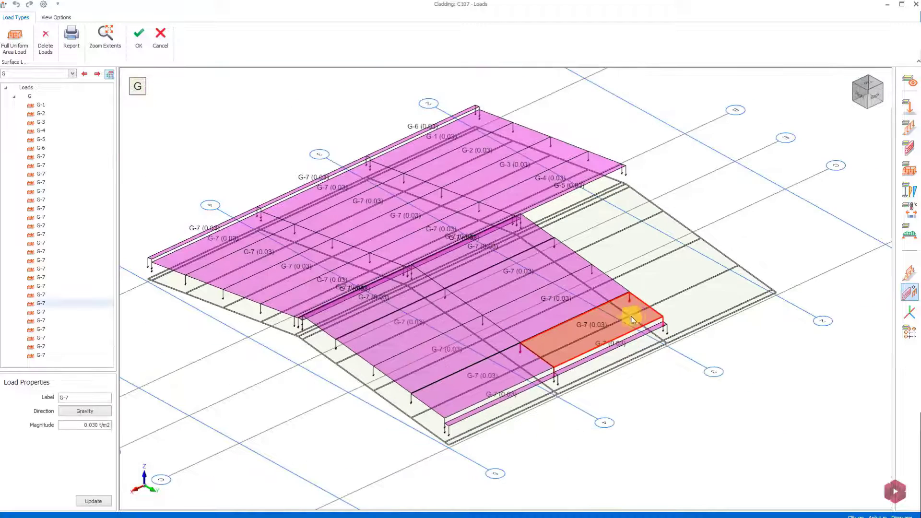
right_click(625, 310)
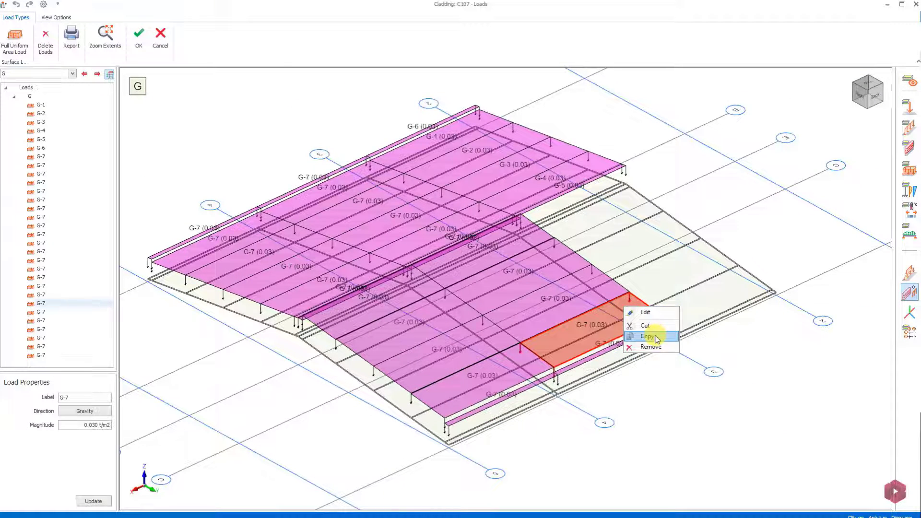
left_click(648, 336)
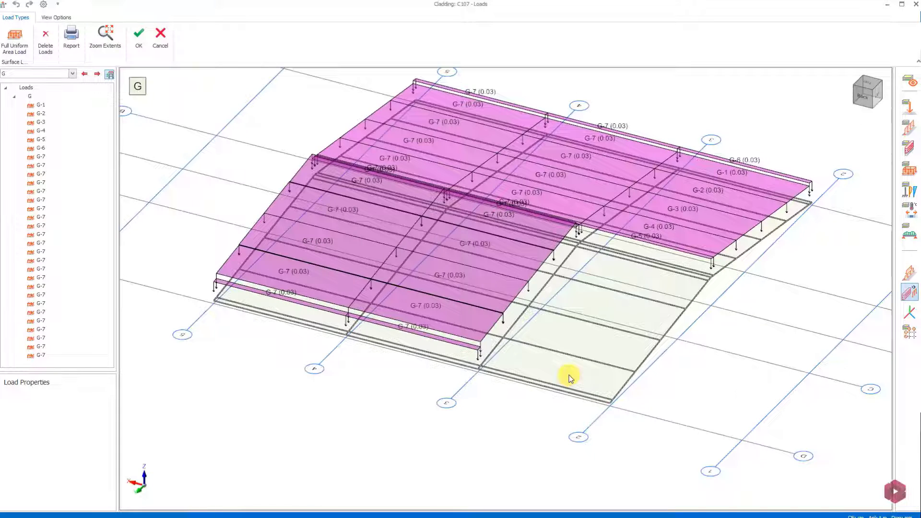
Paste the copied area load onto all unloaded back-slope cladding panels between axes 2 and 3, including the narrow strips
key("ctrl")
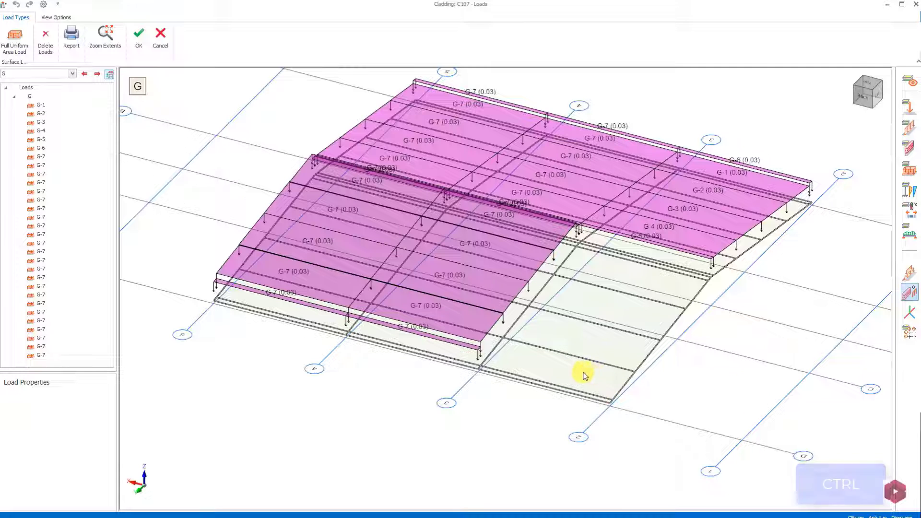
left_click(563, 365, "ctrl")
left_click(595, 327, "ctrl")
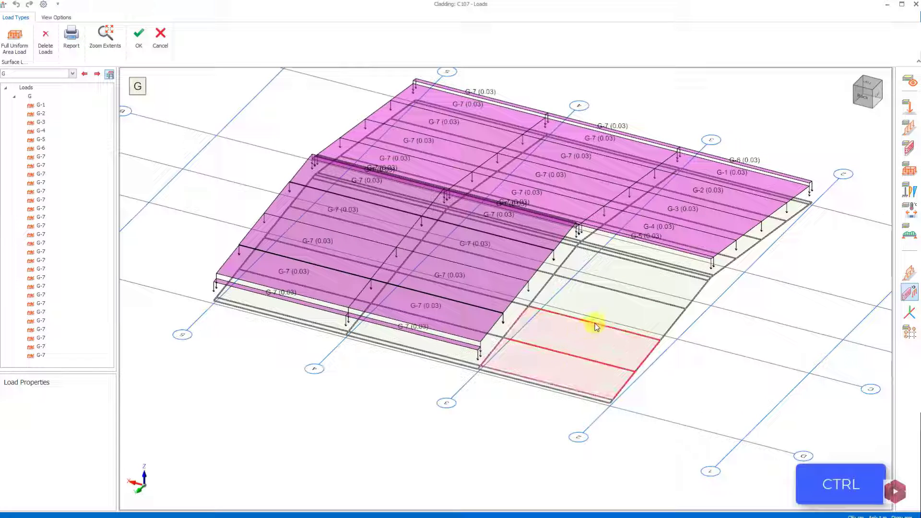
left_click(610, 322, "ctrl")
left_click_drag(673, 430, 591, 278, "ctrl")
right_click(713, 310)
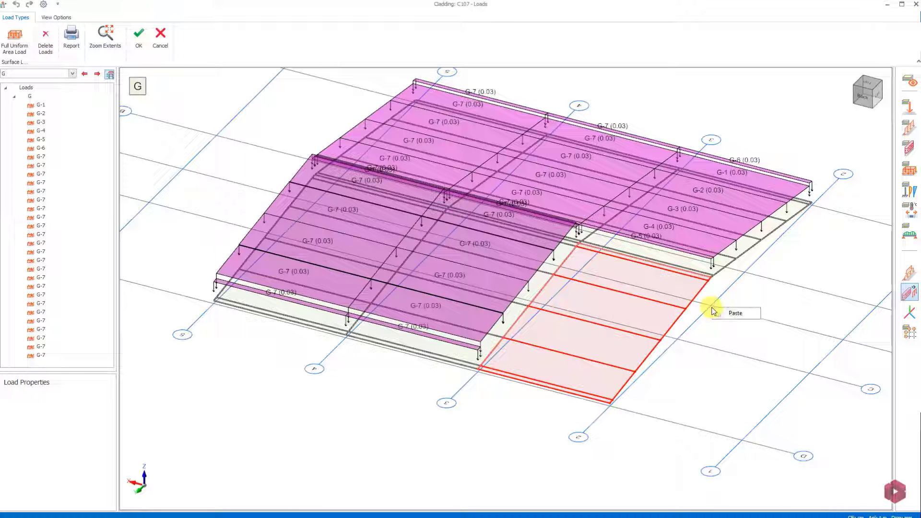
left_click(734, 313)
scroll(710, 280, "up", 3)
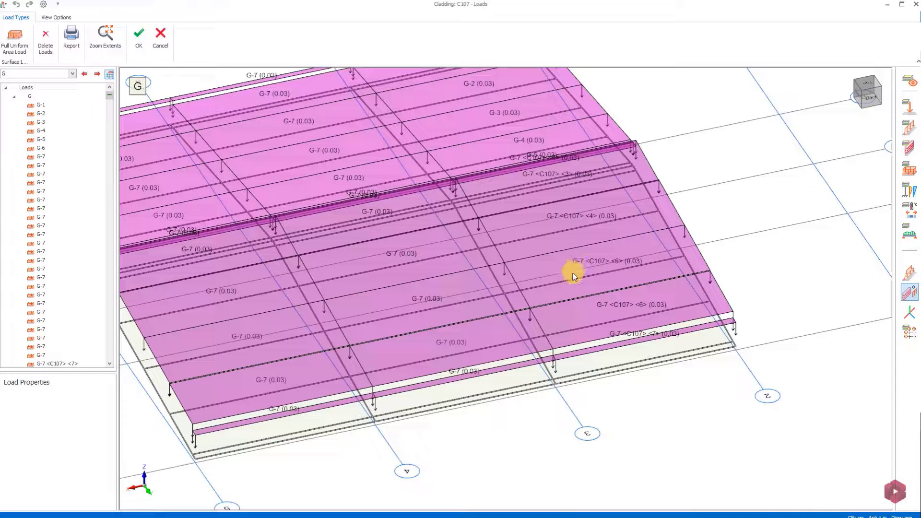
scroll(579, 265, "up", 2)
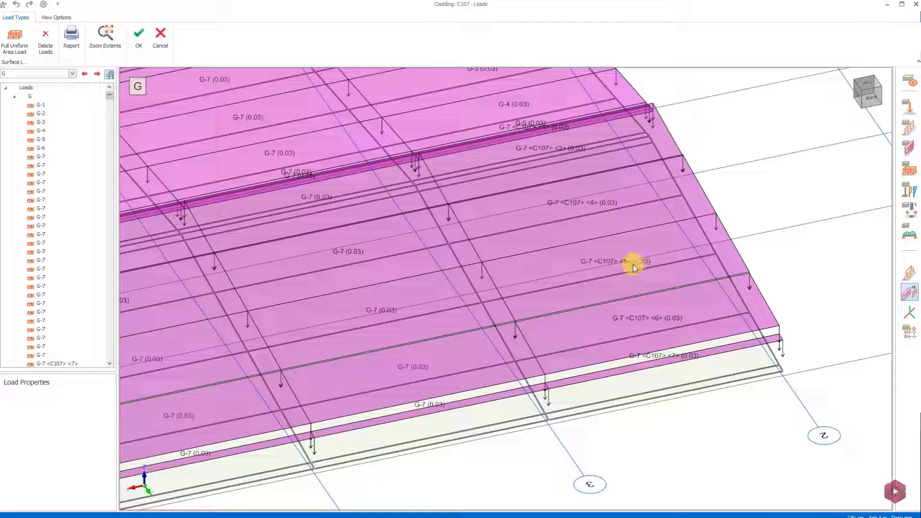
scroll(610, 296, "down", 3)
middle_click_drag(579, 356, 651, 340)
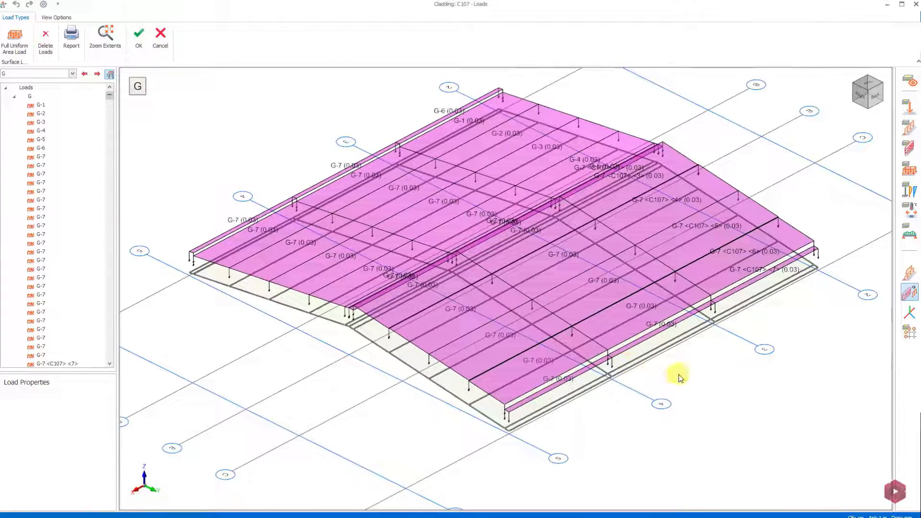
Edit all roof area loads in case G together, setting their label to Kaplama and their magnitude to 0.035 t/m2
scroll(619, 363, "down", 2)
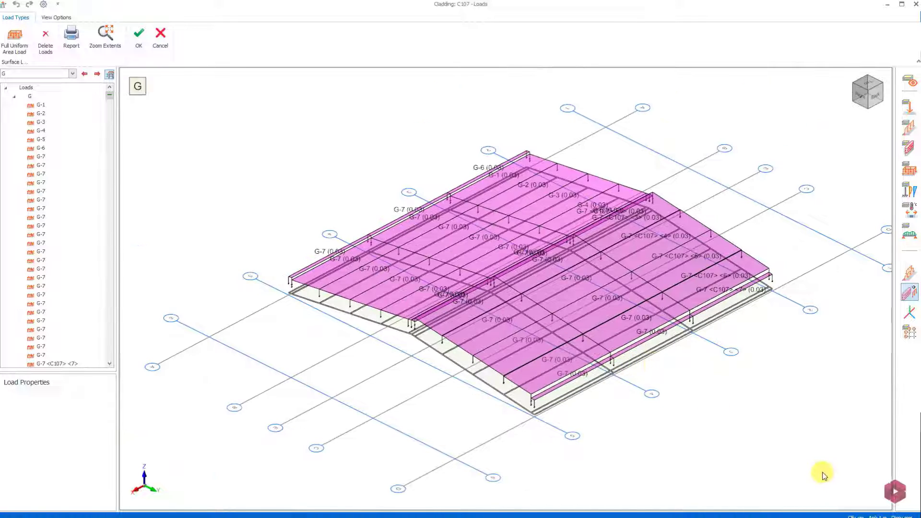
left_click_drag(823, 472, 217, 110)
right_click(424, 127)
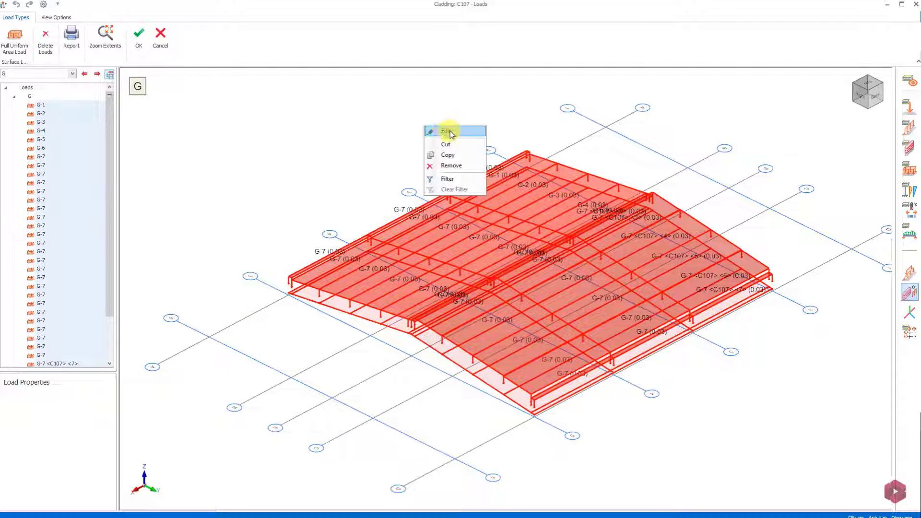
left_click(438, 130)
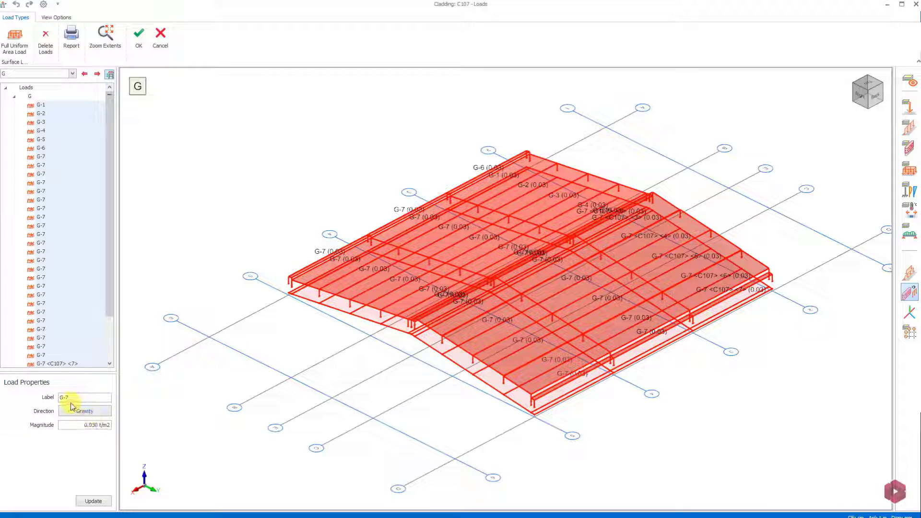
left_click_drag(73, 398, 43, 397)
type("K")
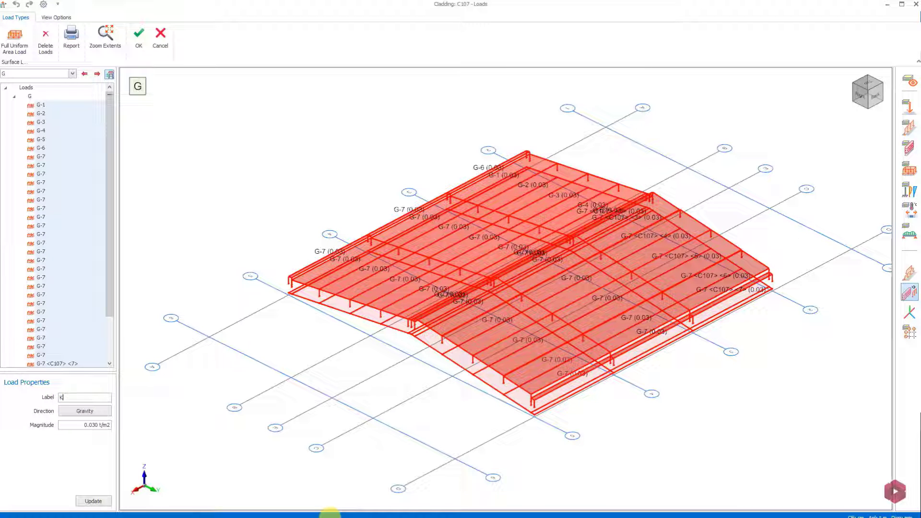
type("aplama")
key("Tab")
key("Tab")
type("0.035")
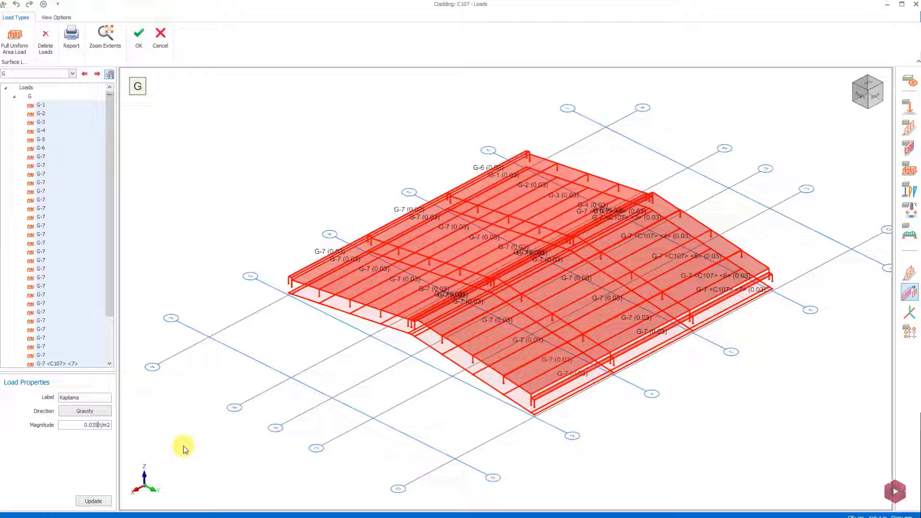
left_click(95, 501)
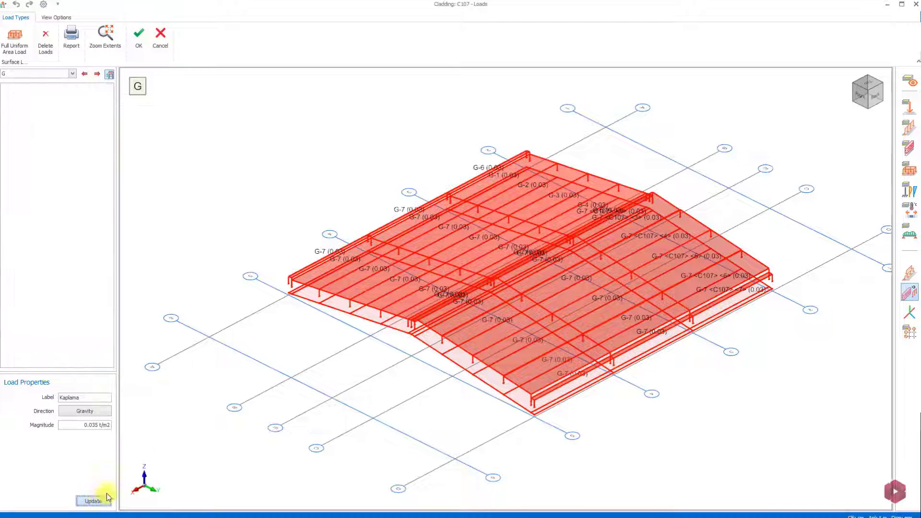
Clear the selection of the edited Kaplama loads and make GE the active load case
scroll(671, 395, "up", 4)
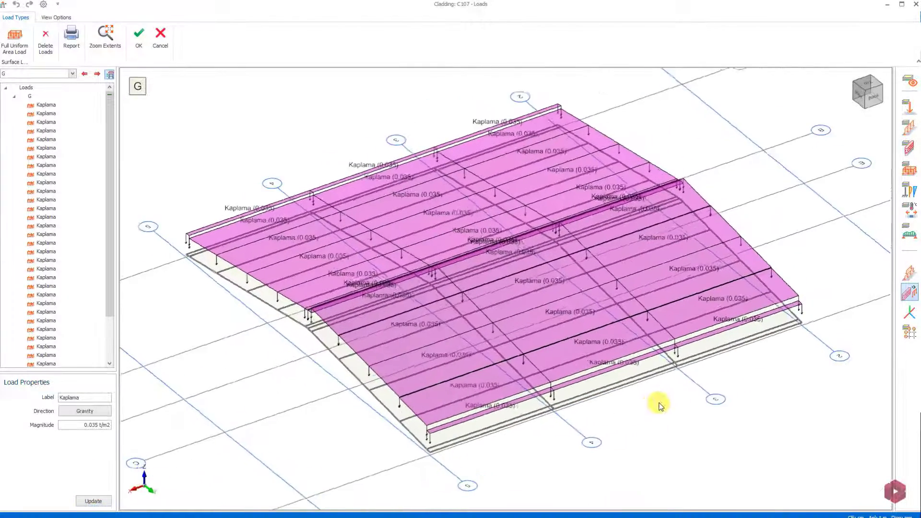
scroll(576, 325, "up", 5)
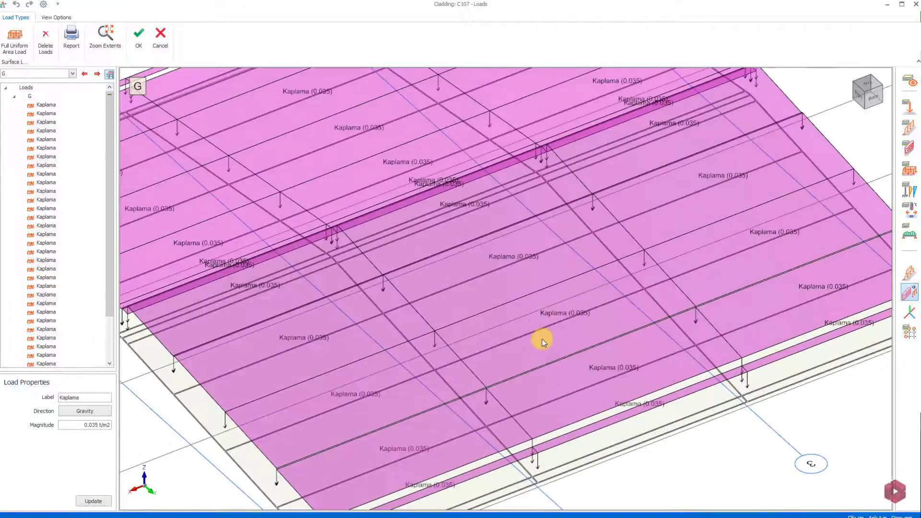
scroll(542, 339, "down", 8)
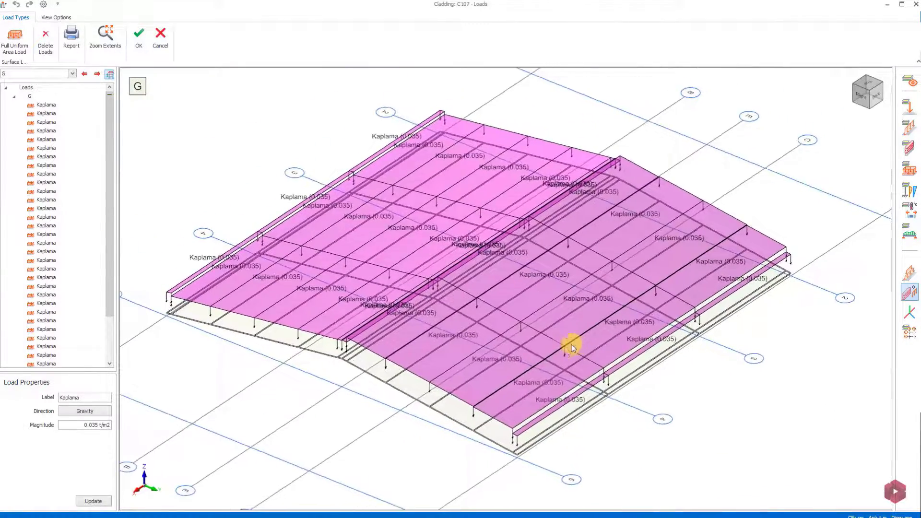
scroll(571, 344, "down", 3)
middle_click_drag(473, 362, 298, 226)
left_click(28, 90)
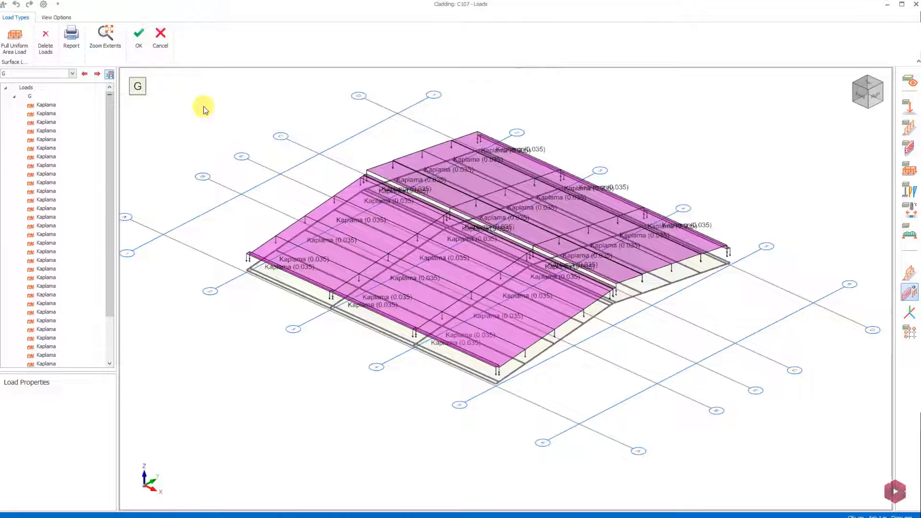
left_click(71, 74)
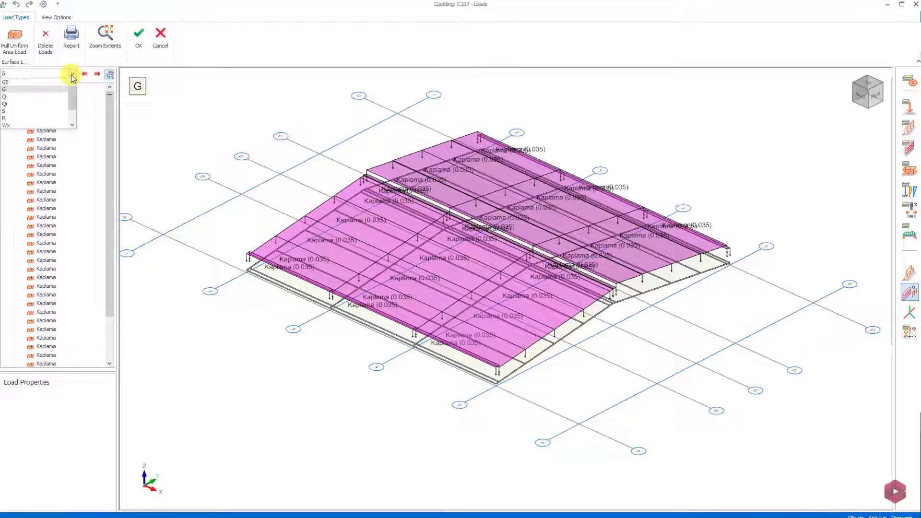
left_click(22, 82)
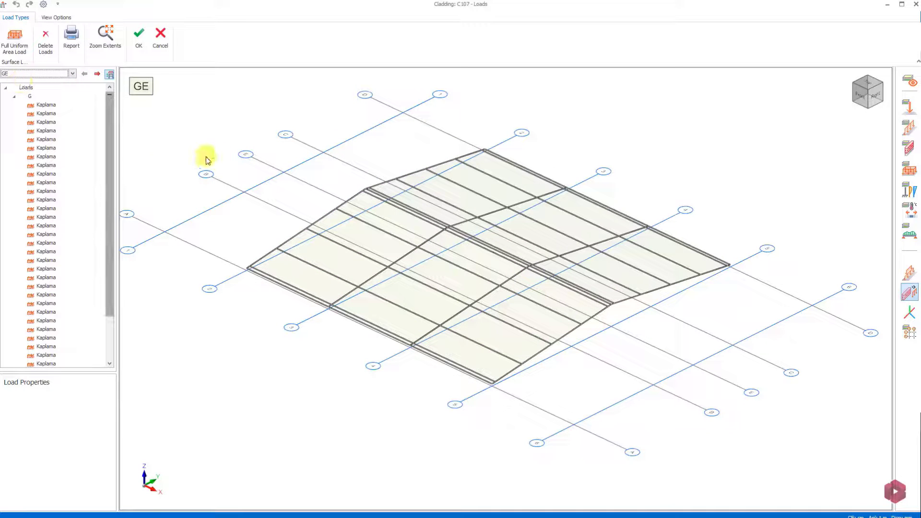
Assign a full uniform area load of 0.100 t/m2 in the Gravity direction to all roof claddings with one window selection
left_click(14, 41)
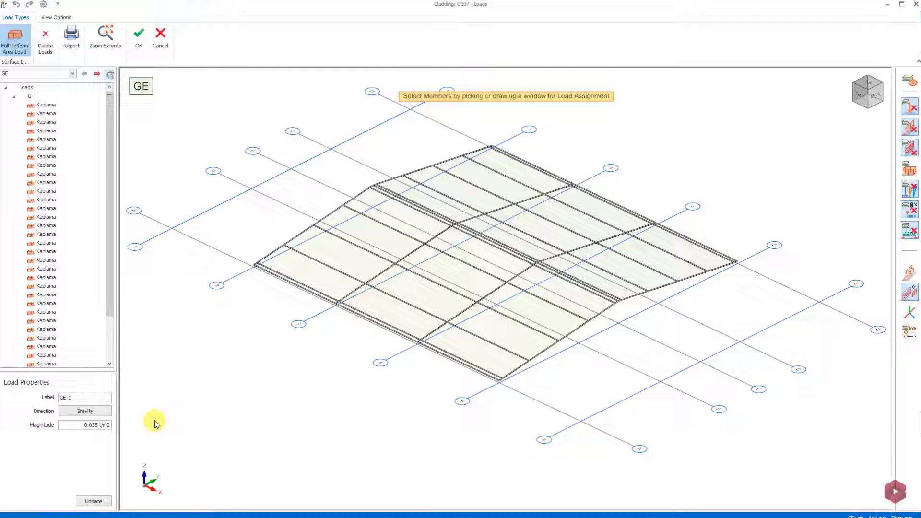
left_click_drag(83, 425, 101, 425)
type("0.")
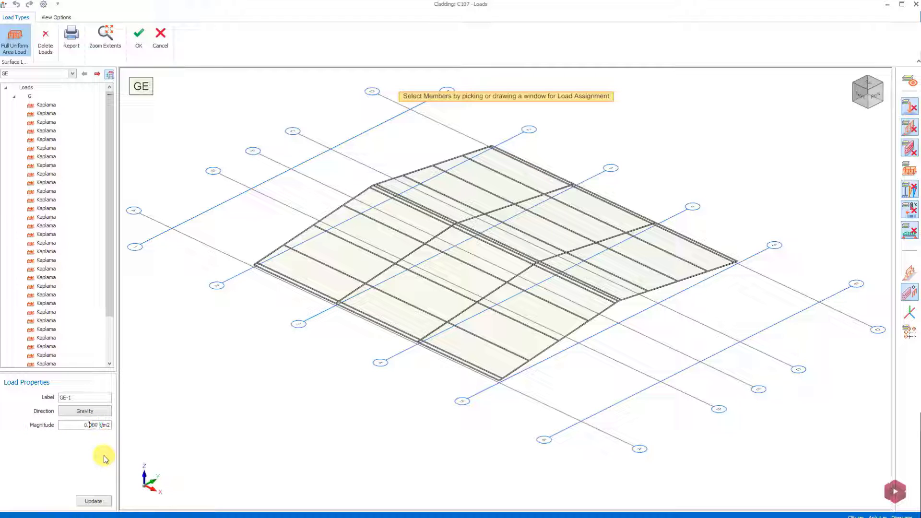
type("10")
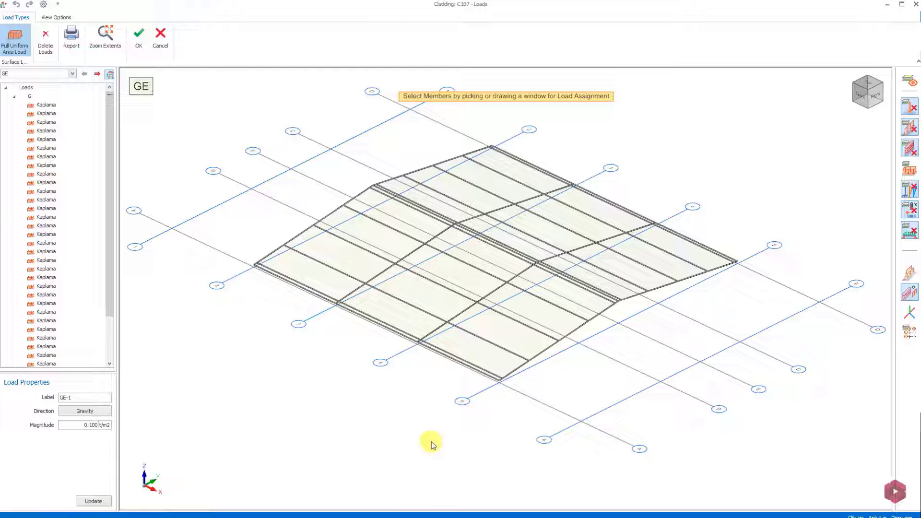
left_click_drag(818, 471, 195, 119)
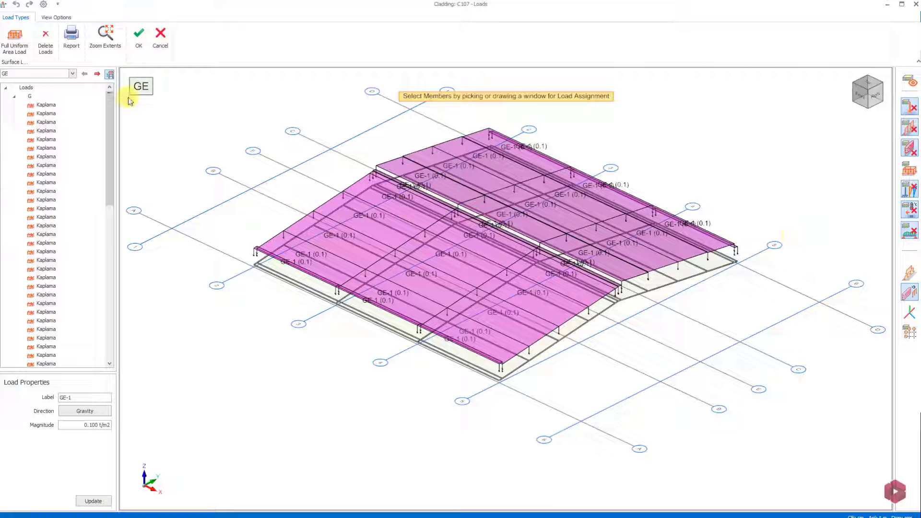
Make S the active load case and assign a full uniform Gravity area load of 0.075 t/m2 to all roof claddings
left_click(62, 75)
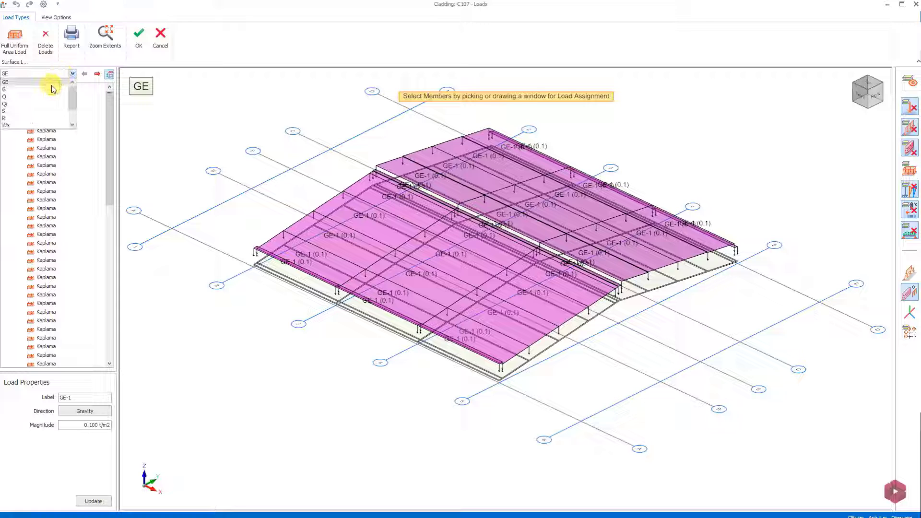
left_click(26, 111)
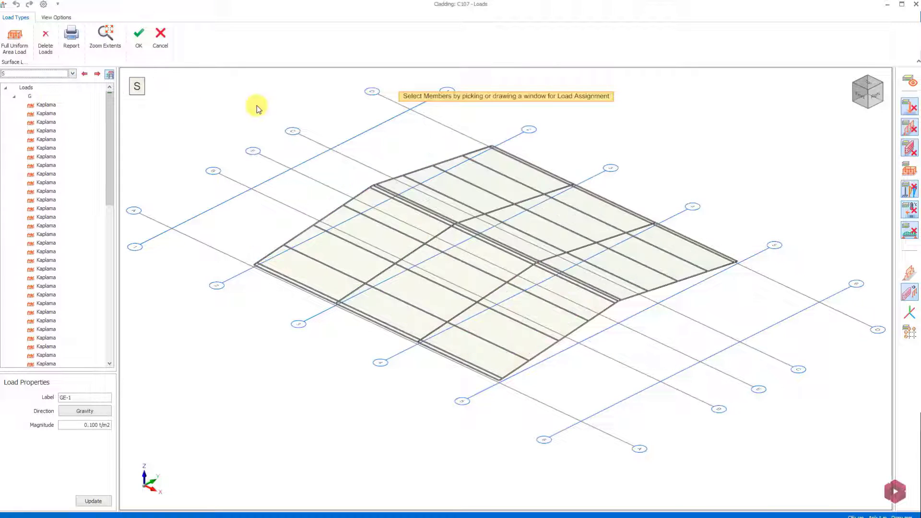
left_click(14, 41)
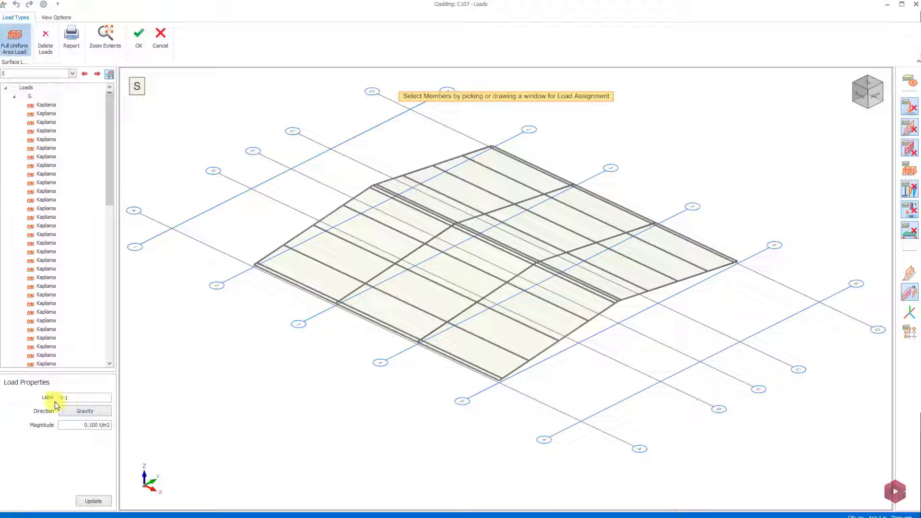
double_click(97, 426)
type("0.020")
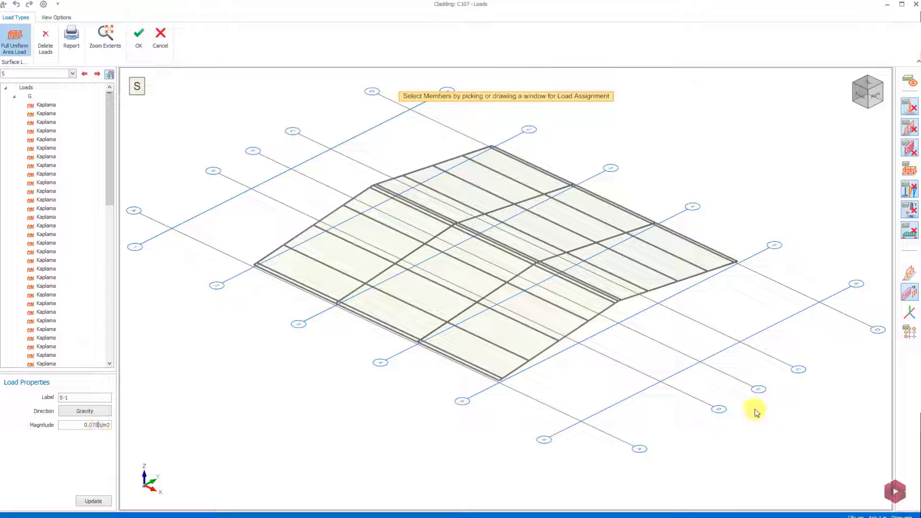
left_click_drag(811, 448, 151, 118)
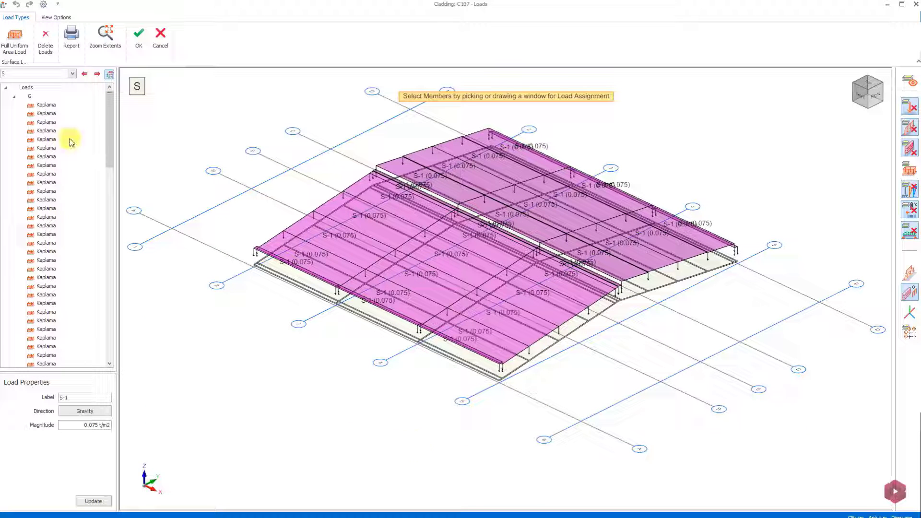
Make Wx the active load case and display the local axes of the roof claddings
left_click(46, 73)
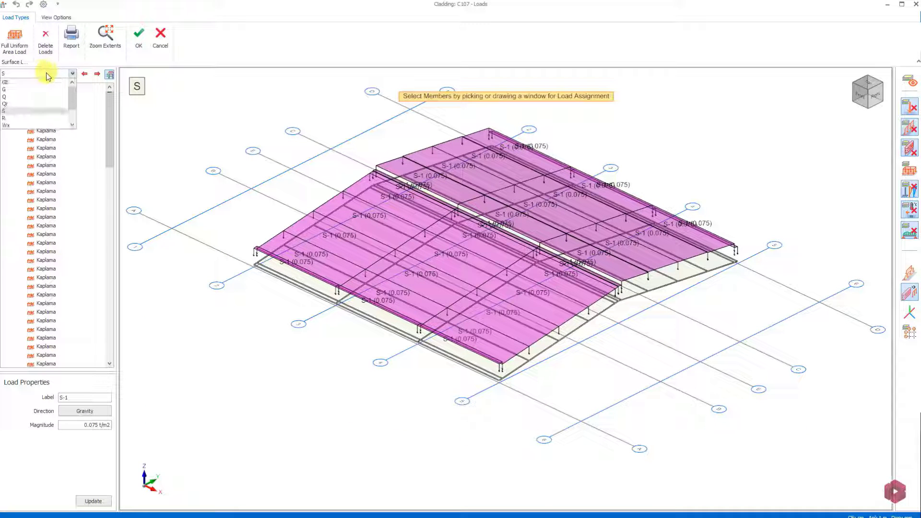
left_click(25, 125)
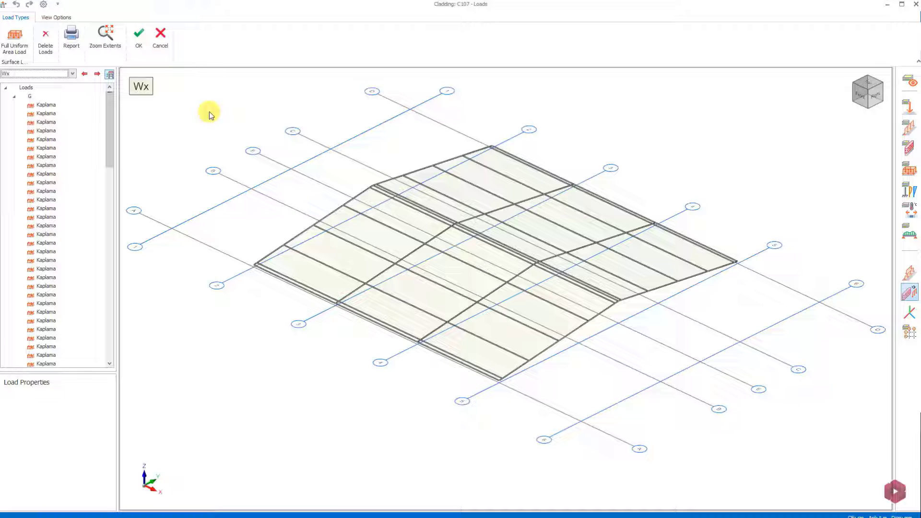
left_click(910, 314)
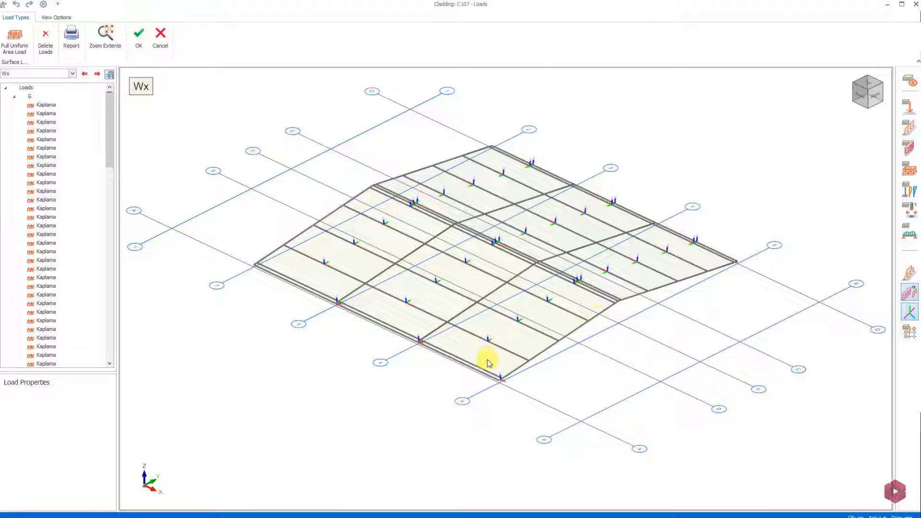
Assign a full uniform area load of 0.096 t/m2 in the Local 3 direction to all roof claddings under Wx
scroll(488, 355, "up", 2)
middle_click_drag(482, 333, 482, 331)
scroll(483, 331, "up", 2)
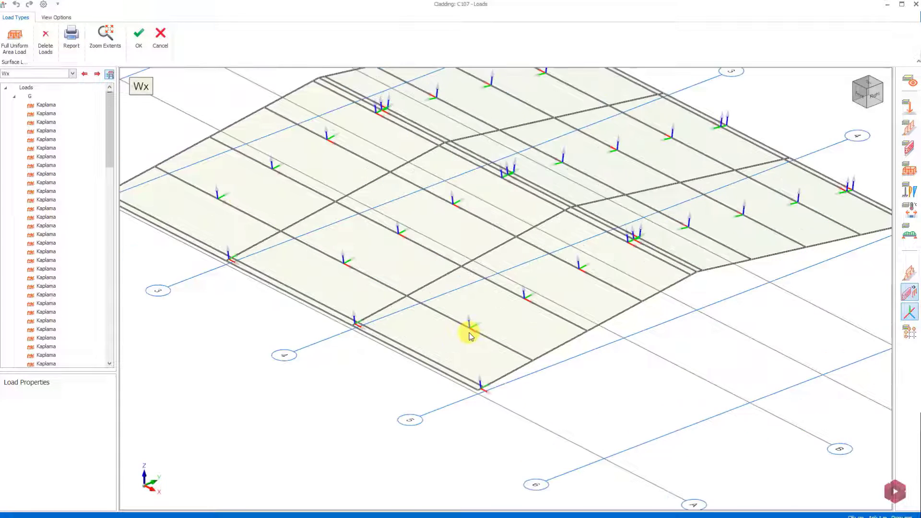
left_click(909, 315)
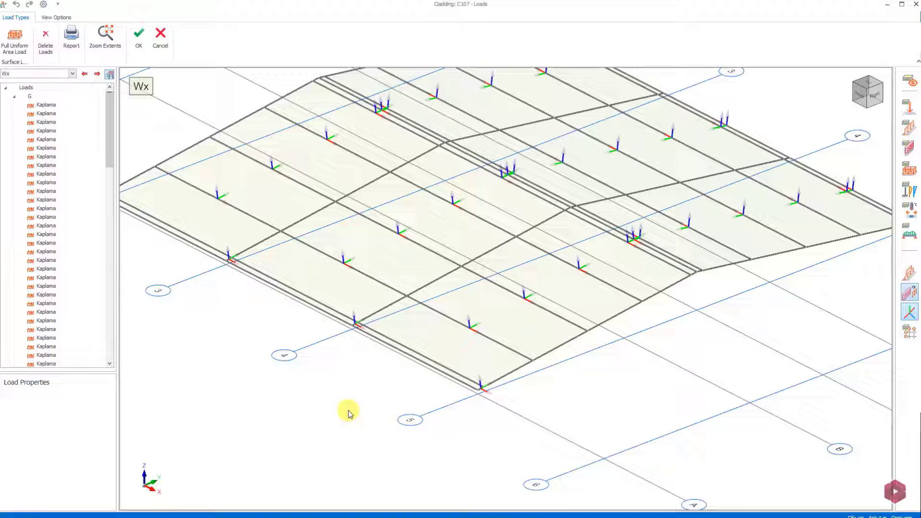
left_click(17, 40)
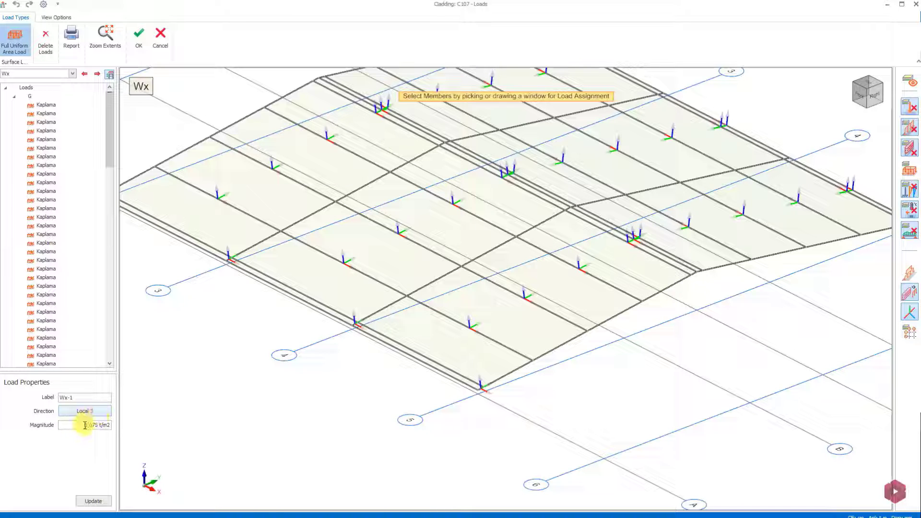
left_click_drag(85, 426, 99, 427)
type("0.500")
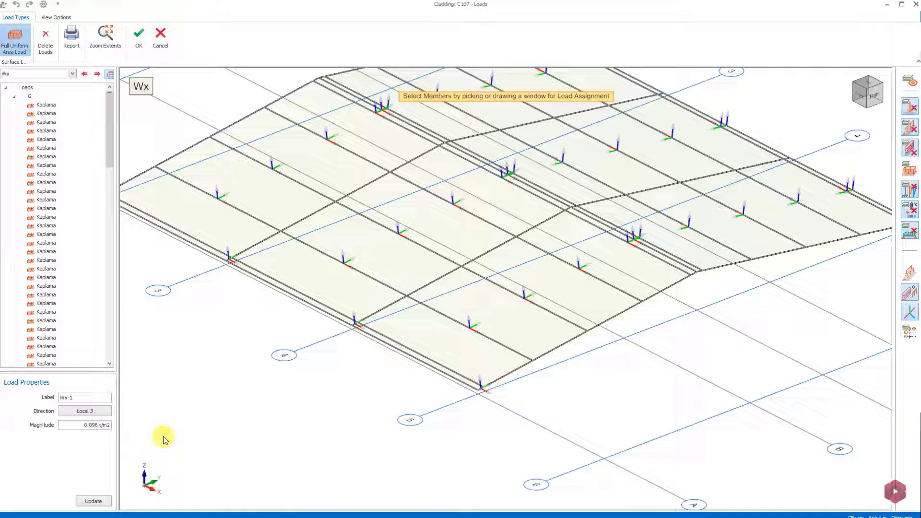
scroll(164, 440, "down", 3)
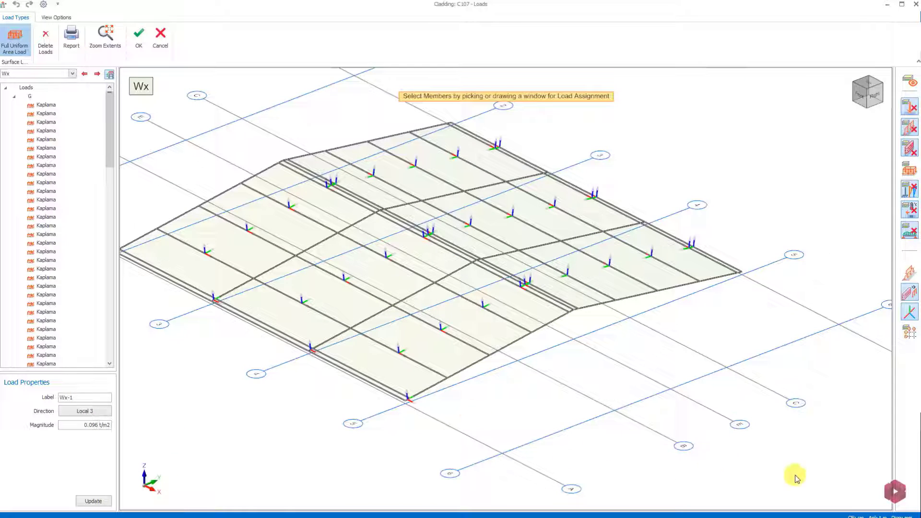
left_click_drag(816, 478, 134, 123)
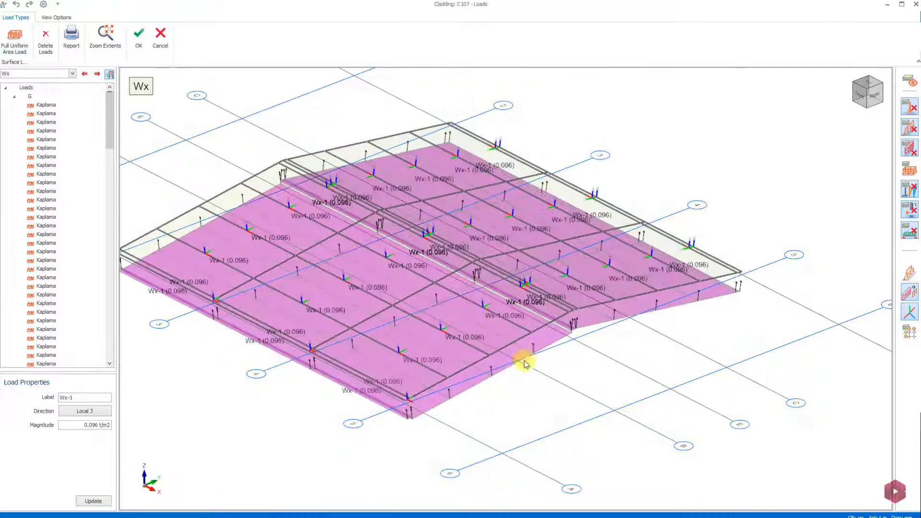
Change the Wx load magnitude on the corner roof panel beside the eave strip at axis 5 to -0.096 t/m2
middle_click_drag(525, 360, 629, 376)
middle_click_drag(532, 387, 531, 384)
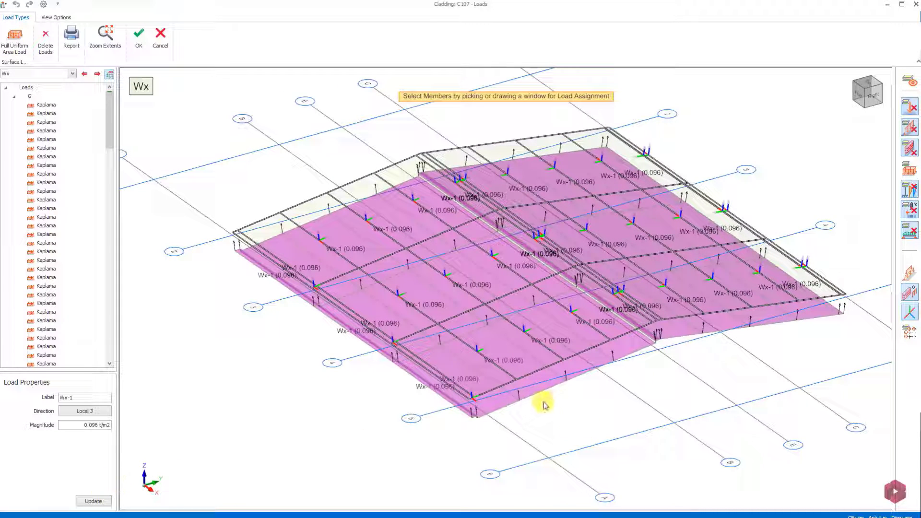
scroll(511, 407, "up", 3)
scroll(483, 405, "up", 3)
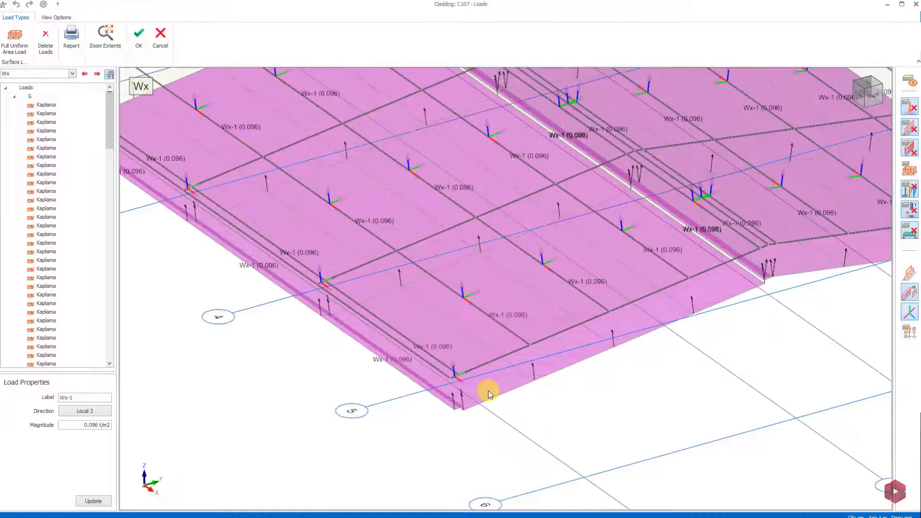
left_click(492, 391)
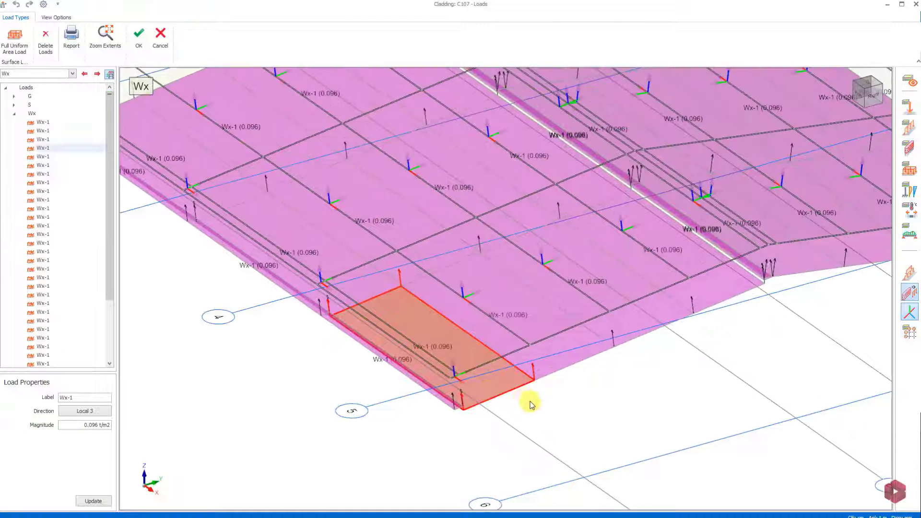
right_click(502, 392)
left_click(477, 449)
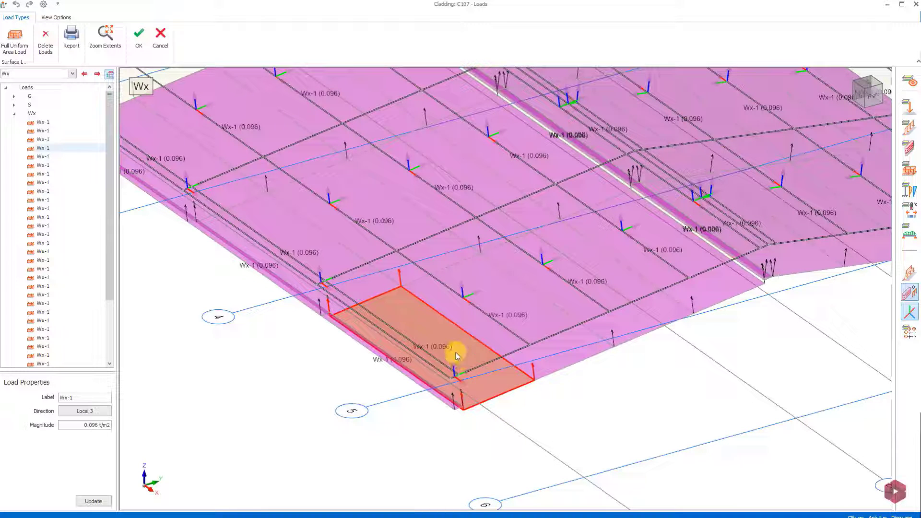
left_click(84, 427)
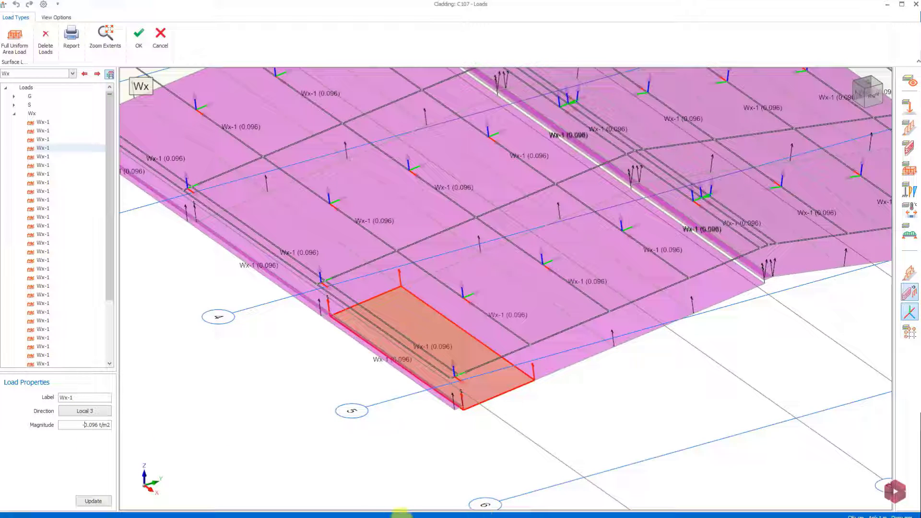
left_click(93, 501)
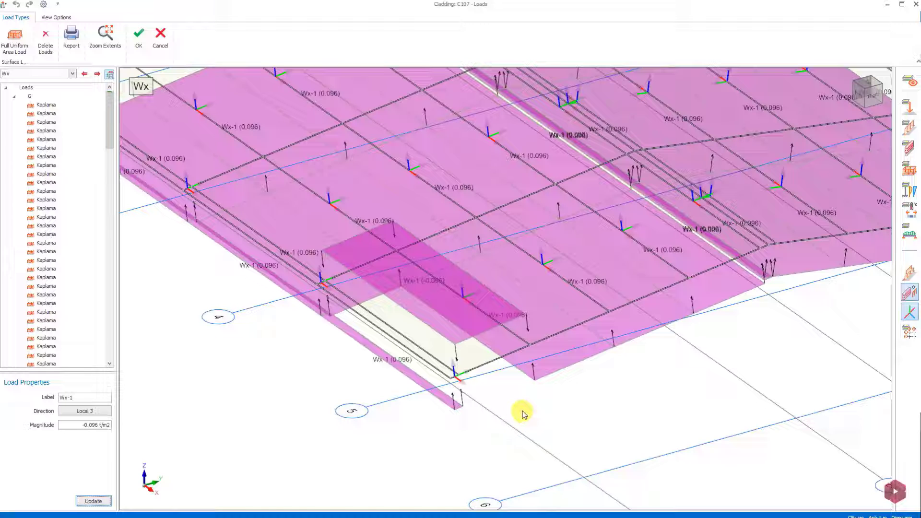
Undo the last magnitude change on the corner roof panel and clear the load selection
left_click(16, 7)
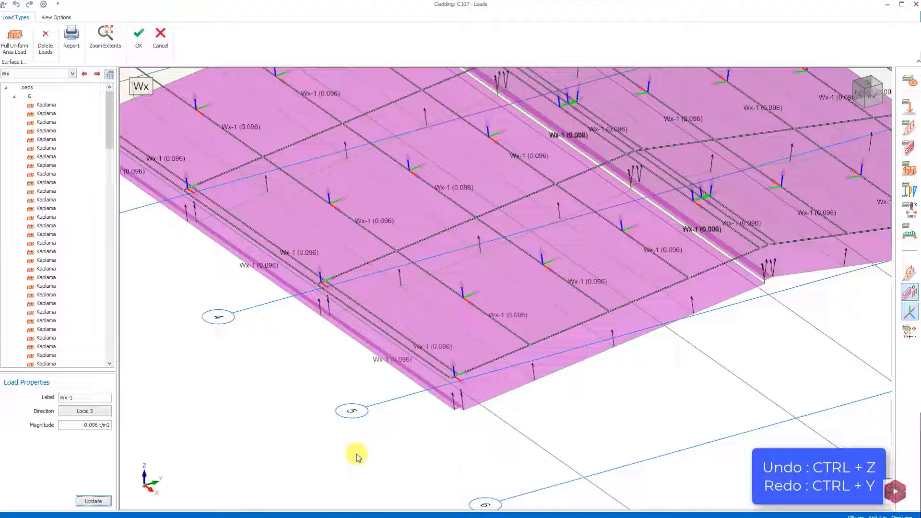
scroll(610, 422, "down", 5)
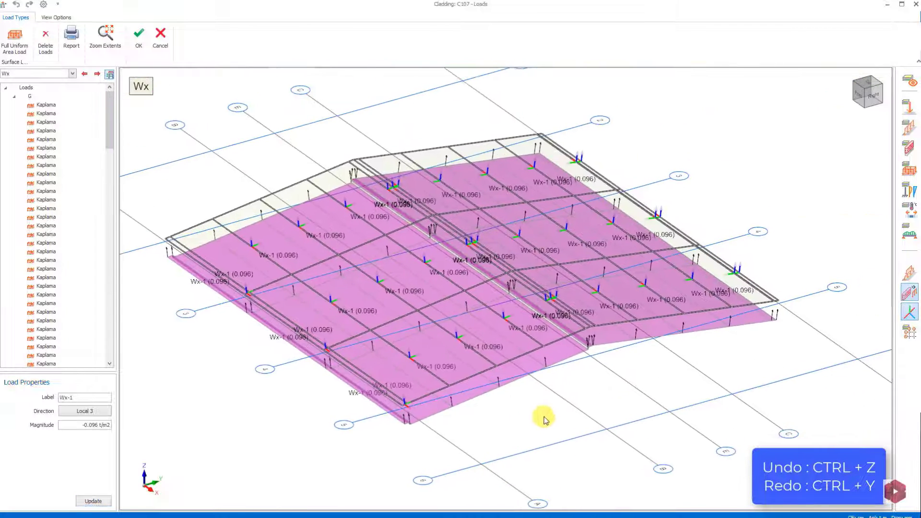
middle_click_drag(544, 420, 552, 396)
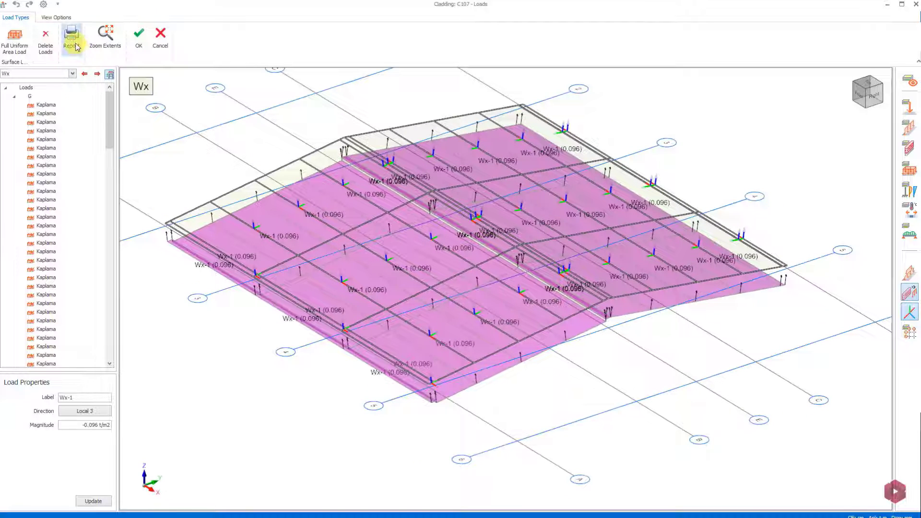
left_click(521, 329)
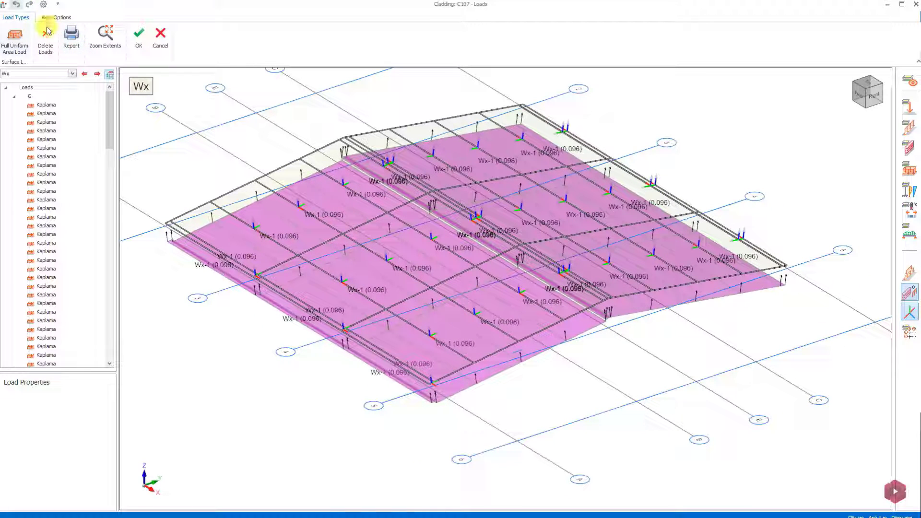
Examine how the loads offered for deletion filter by the GE case and Area Load type, without deleting any
left_click(46, 48)
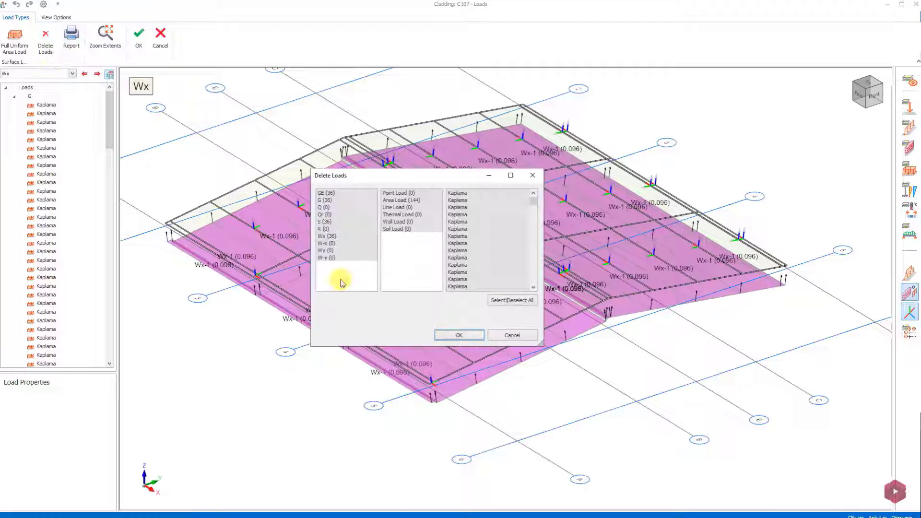
left_click_drag(385, 178, 424, 171)
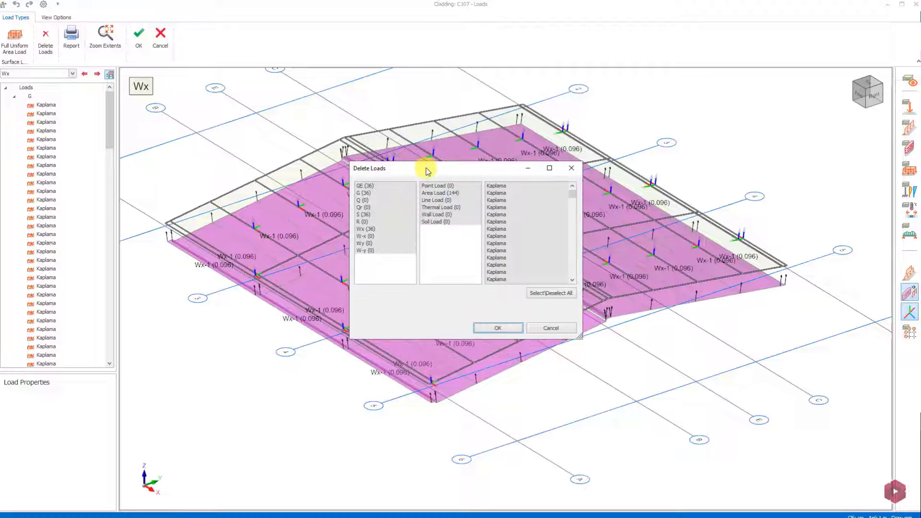
left_click(368, 186)
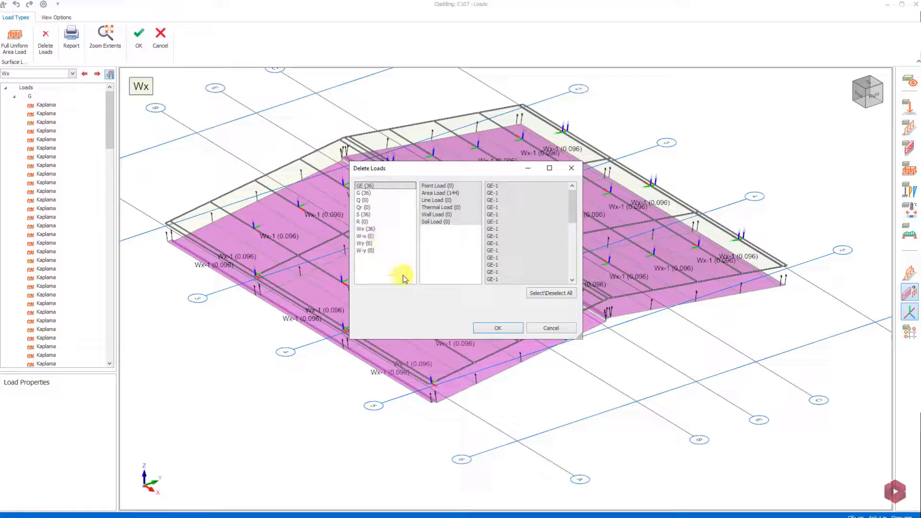
left_click(447, 192)
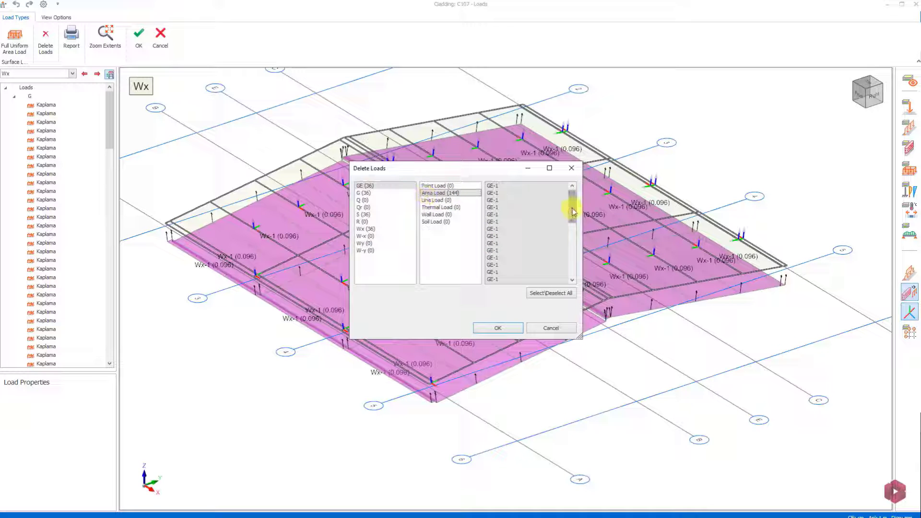
mouse_move(571, 199)
left_mouse_down()
mouse_move(574, 249)
mouse_move(583, 193)
left_mouse_up()
left_click(557, 328)
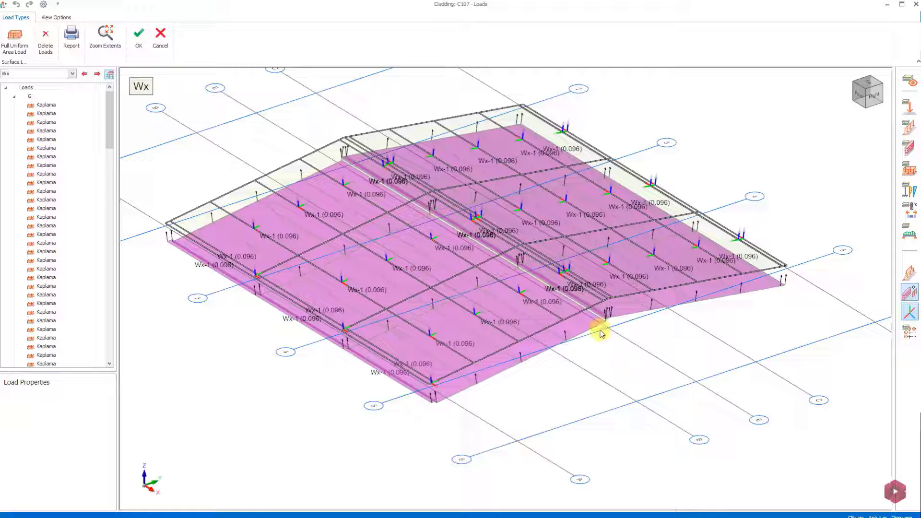
scroll(603, 332, "down", 2)
middle_click_drag(613, 340, 632, 350)
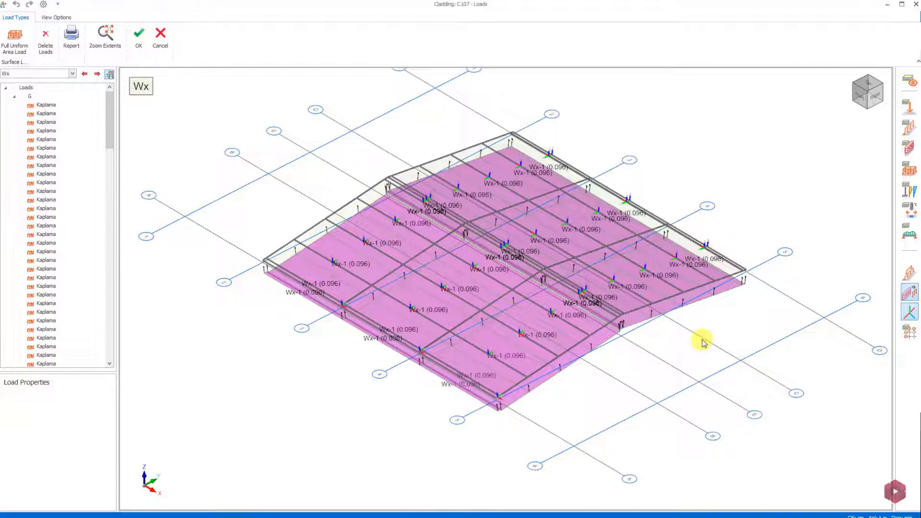
scroll(566, 333, "up", 2)
middle_click_drag(565, 333, 623, 343)
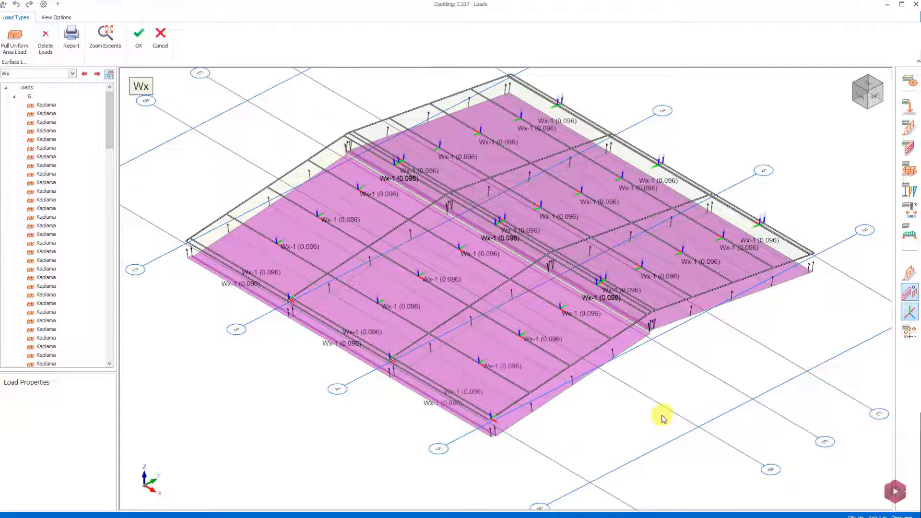
Create a member loads report of area loads limited to the GE, G, S and Wx load cases
left_click(69, 38)
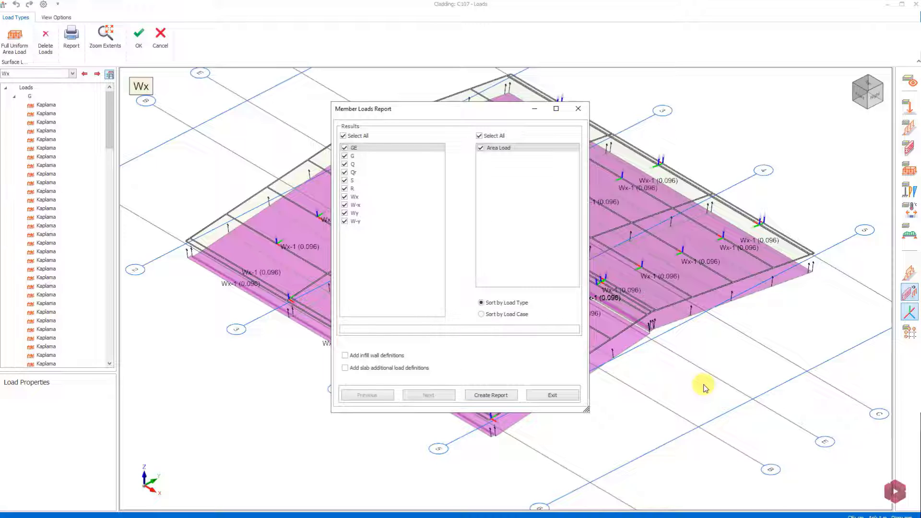
left_click(344, 135)
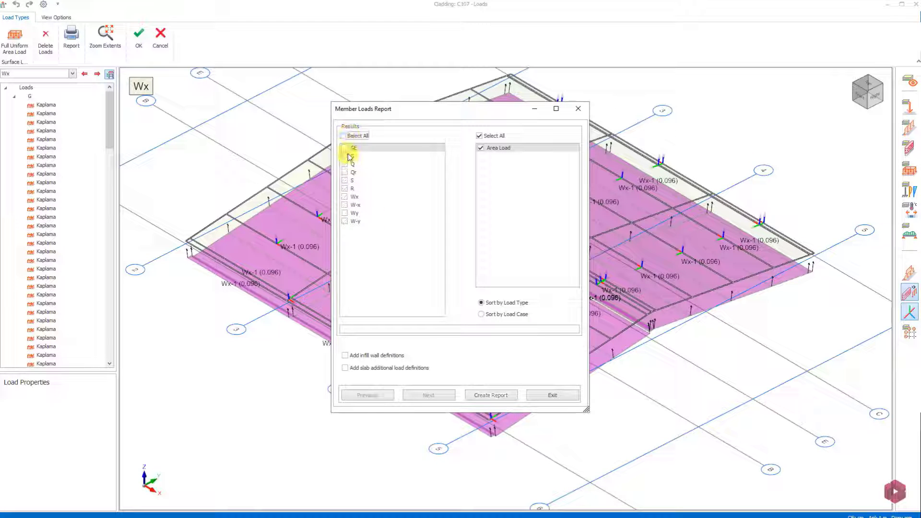
left_click(345, 149)
left_click(345, 157)
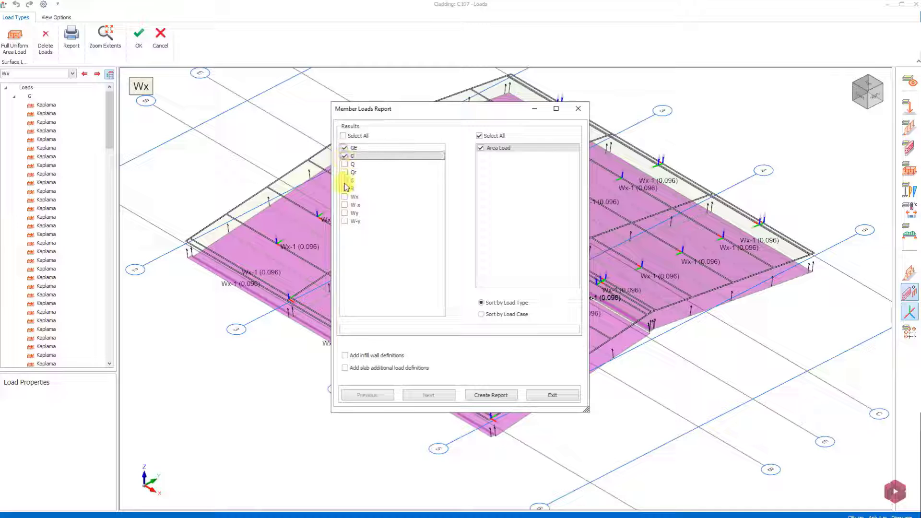
left_click(345, 180)
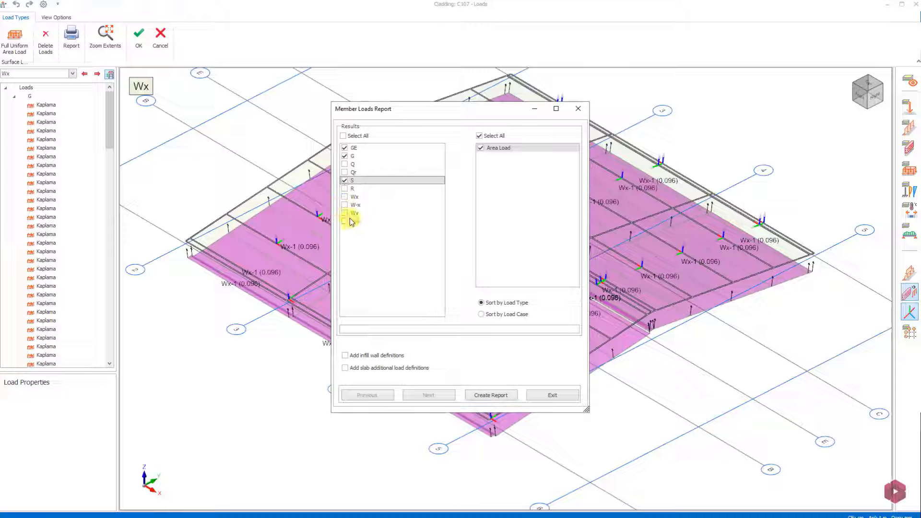
left_click(345, 197)
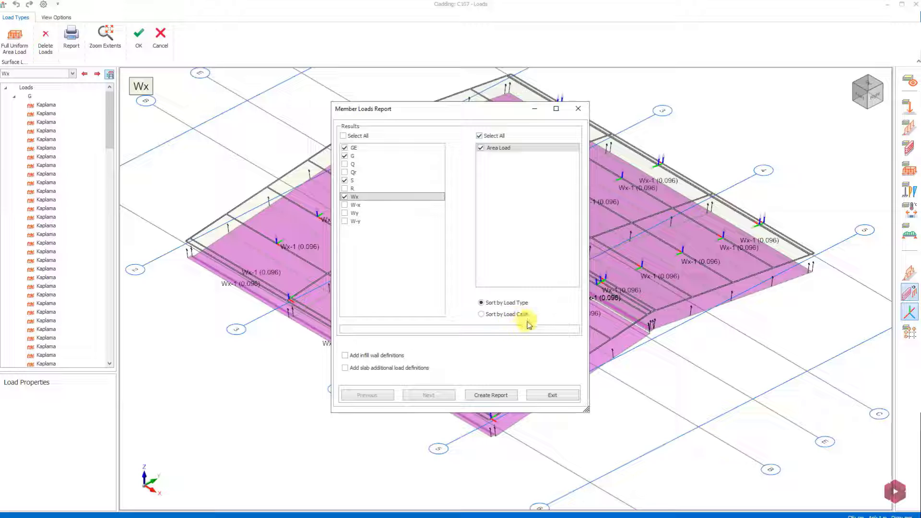
left_click(491, 396)
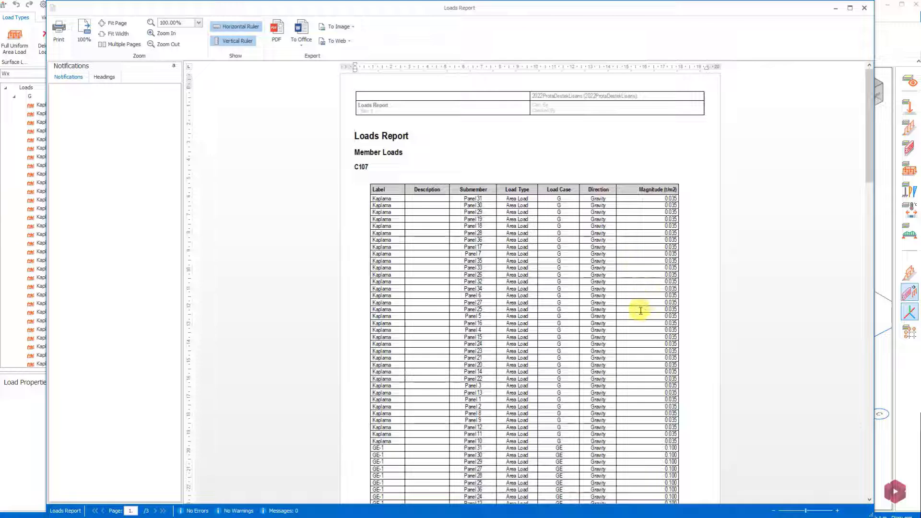
Review the panel load entries in the loads report, then close the report and its settings
scroll(641, 311, "down", 9)
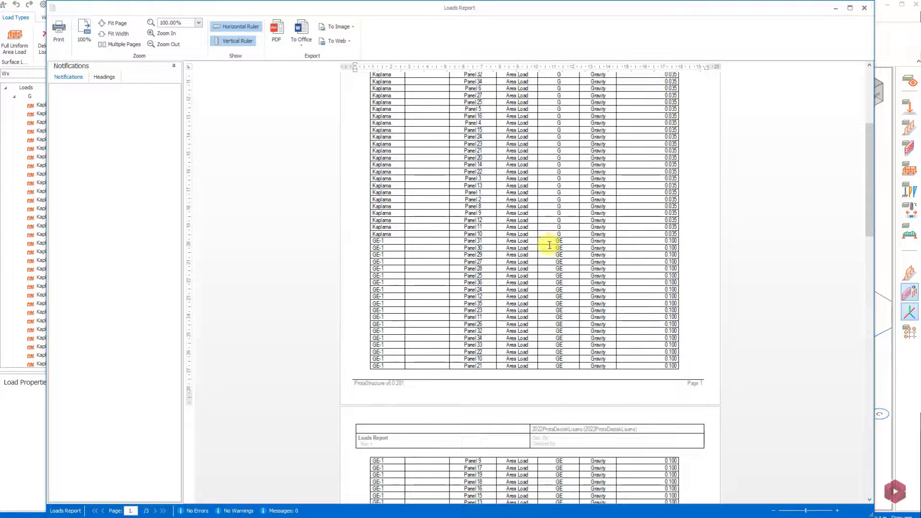
scroll(551, 243, "up", 9)
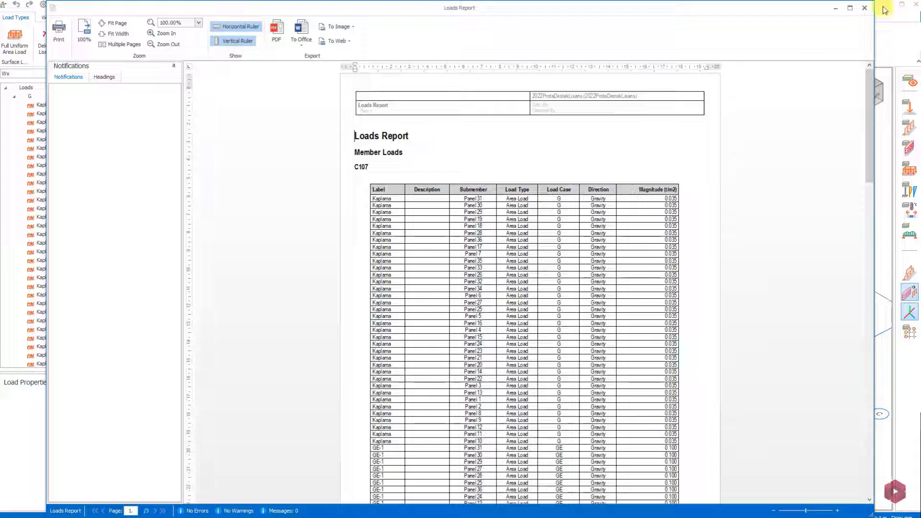
left_click(867, 11)
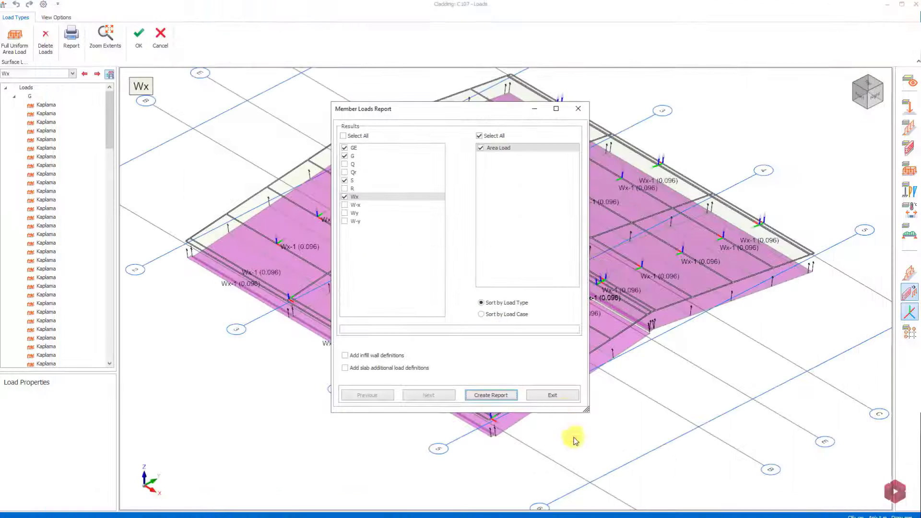
left_click(568, 398)
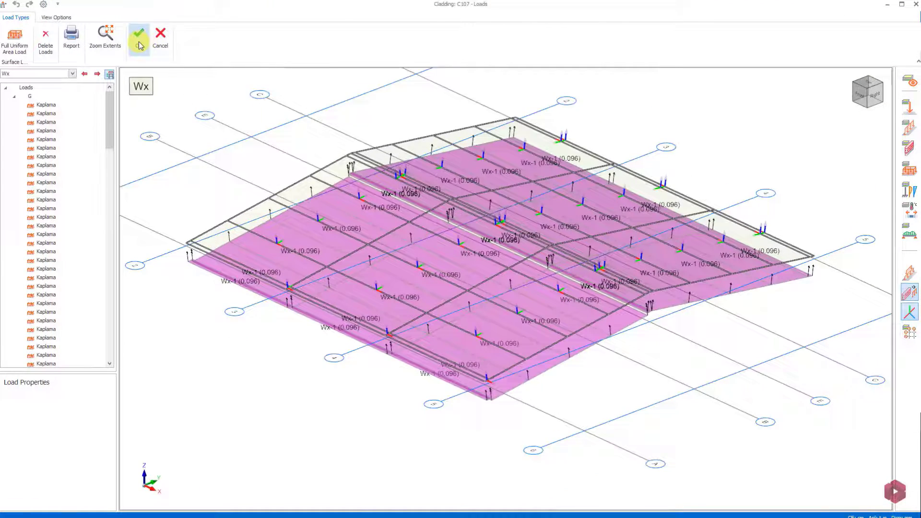
Accept the area loads defined for the roof claddings and return to the 3D building model
left_click(139, 34)
middle_click_drag(324, 386, 331, 405)
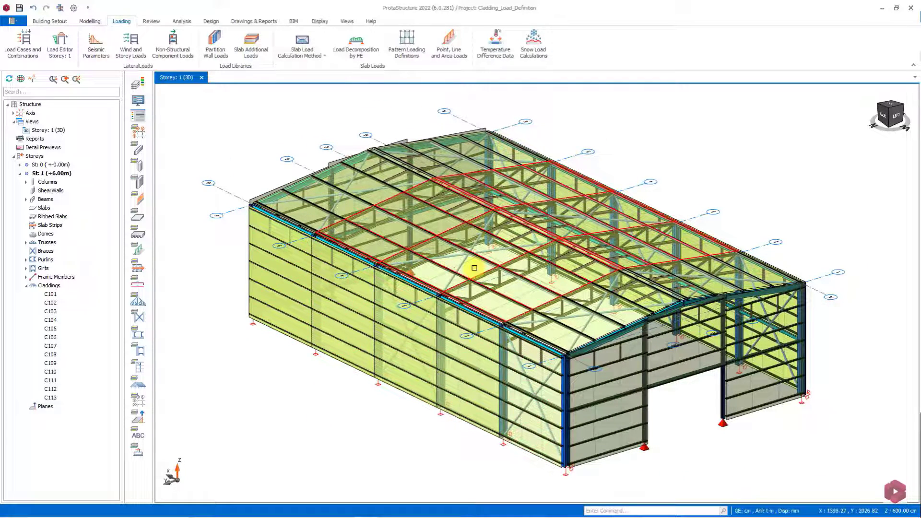
mouse_move(474, 268)
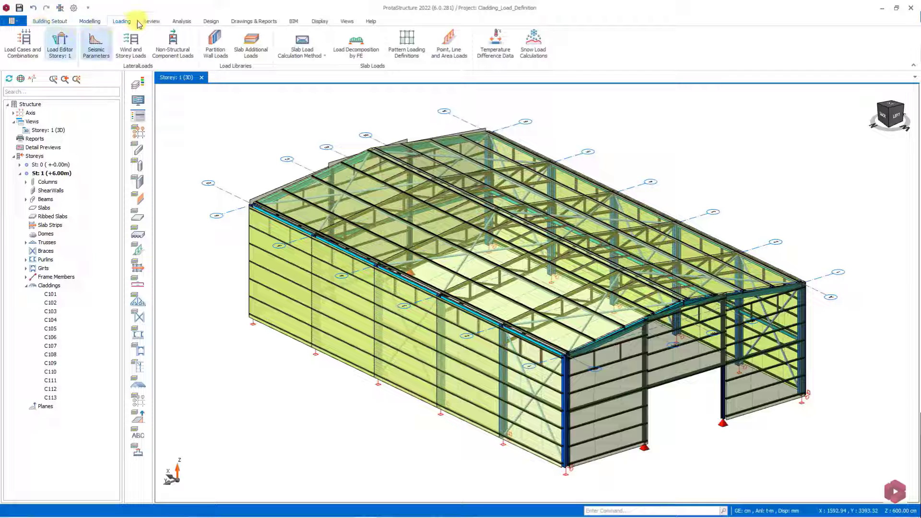
Open the load editor for storey 1 and examine the GE loads and the eaves corner of the building in 3D
left_click(62, 50)
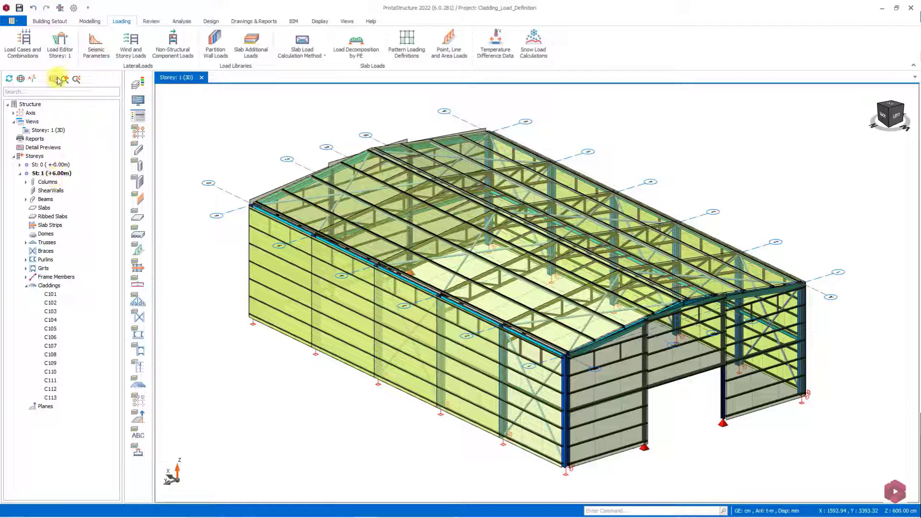
left_click(63, 47)
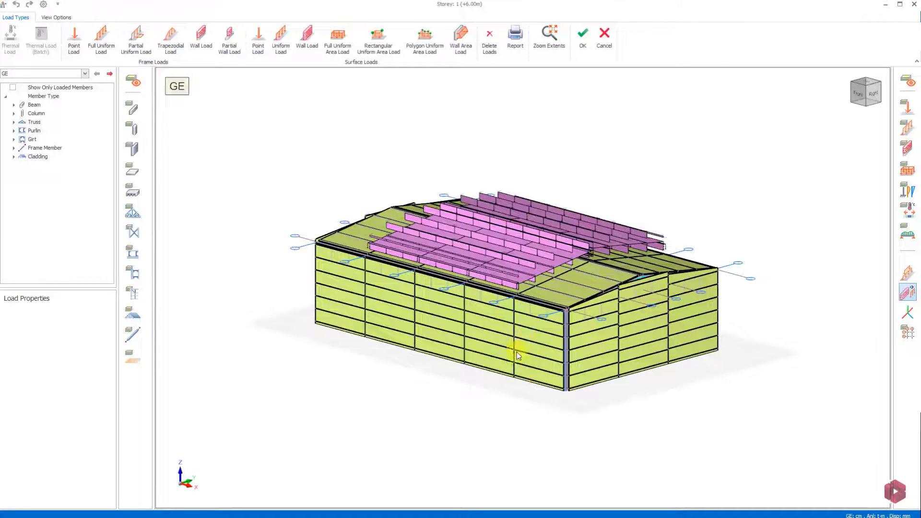
scroll(519, 355, "up", 3)
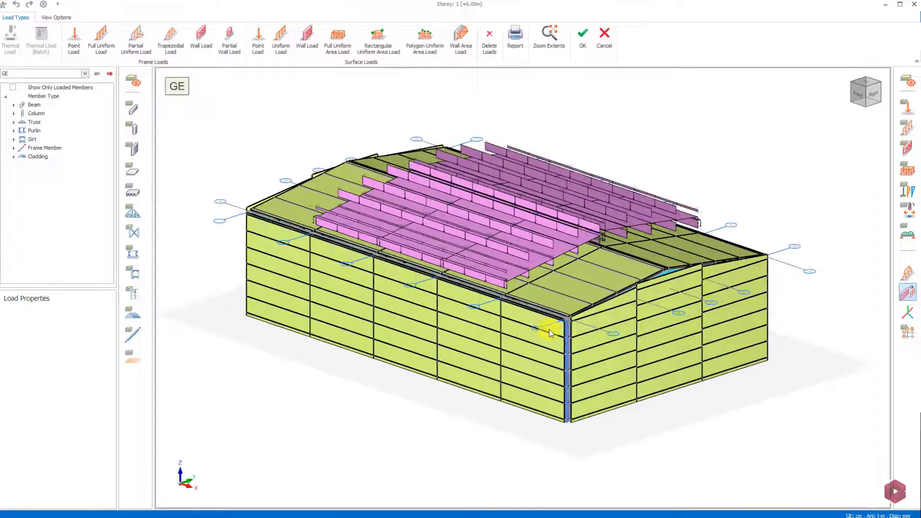
middle_click_drag(521, 325, 517, 318)
middle_click_drag(596, 335, 586, 339)
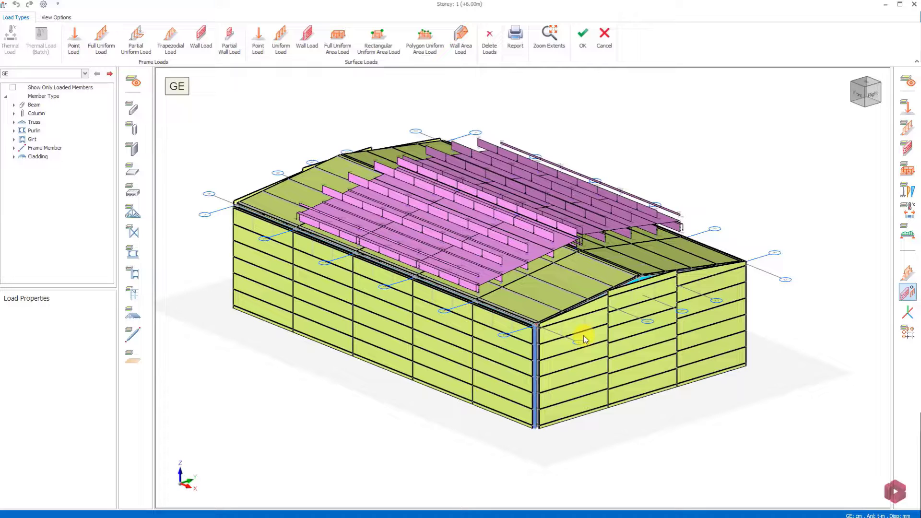
middle_click_drag(584, 339, 580, 385)
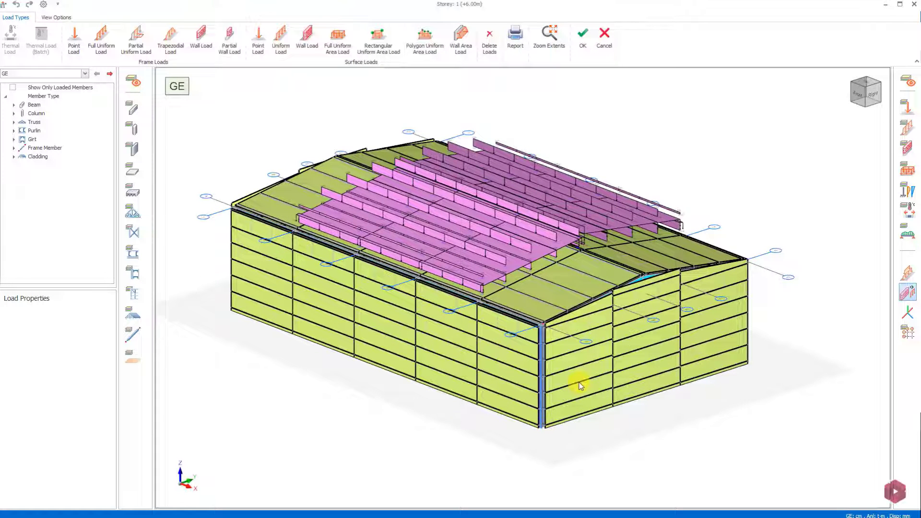
scroll(582, 383, "up", 6)
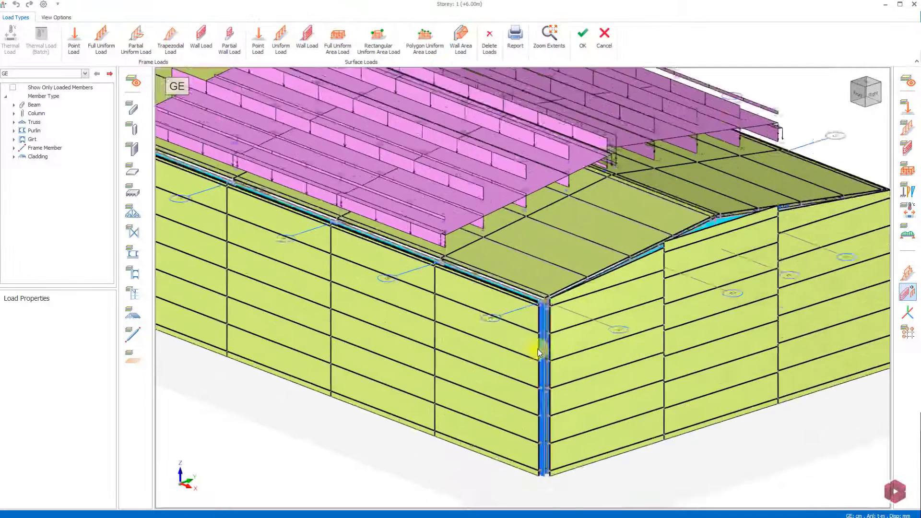
scroll(549, 350, "up", 3)
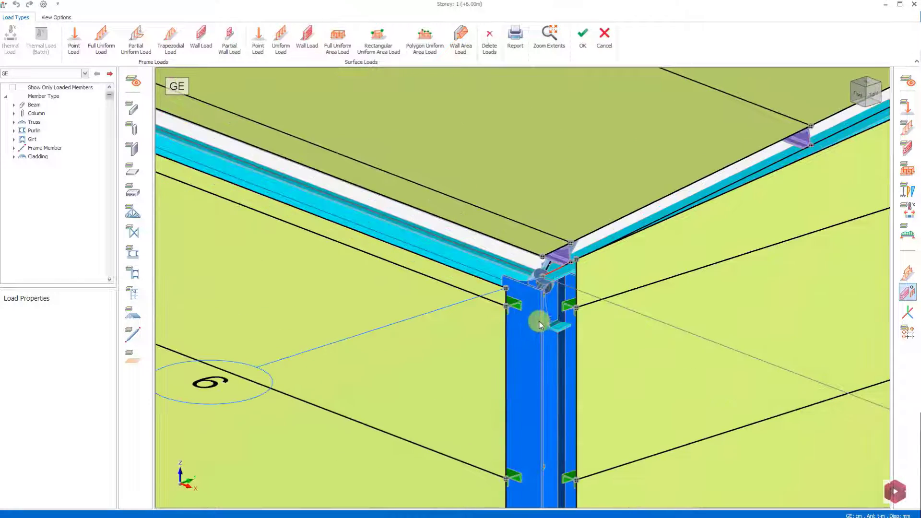
left_click(625, 250)
scroll(625, 250, "down", 4)
scroll(535, 253, "down", 7)
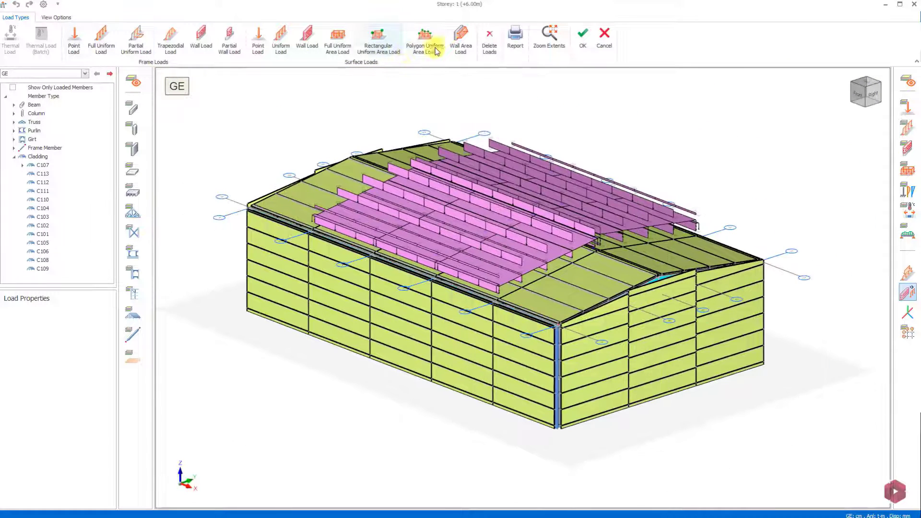
Try showing the loads as merged in the load editor's view options, then restore the separate load display
left_click(101, 42)
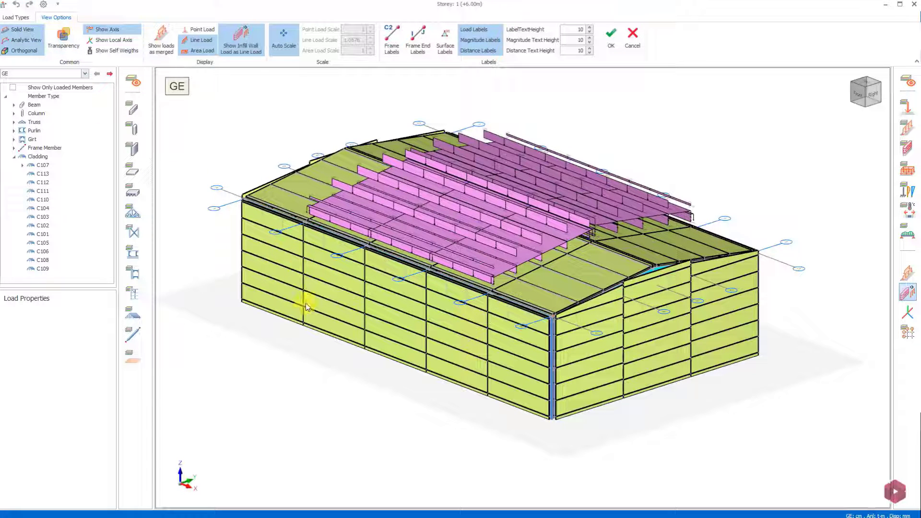
left_click(68, 45)
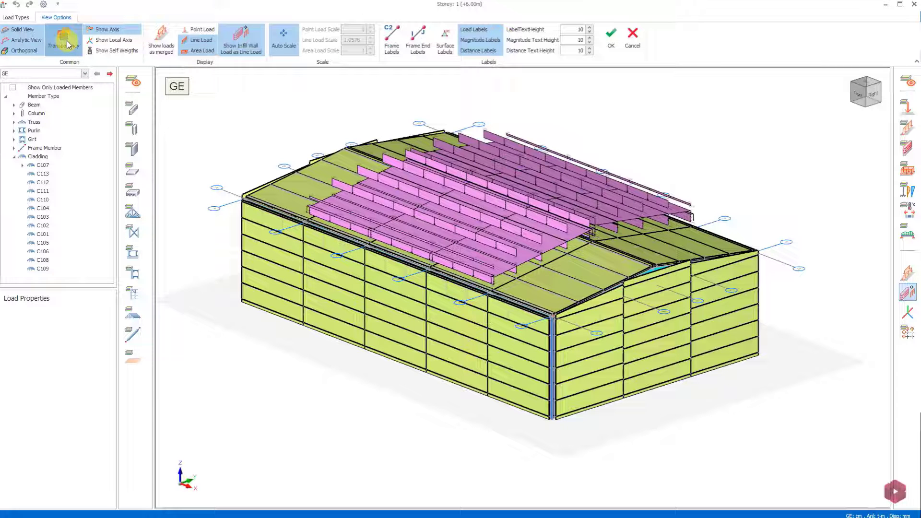
scroll(387, 308, "up", 2)
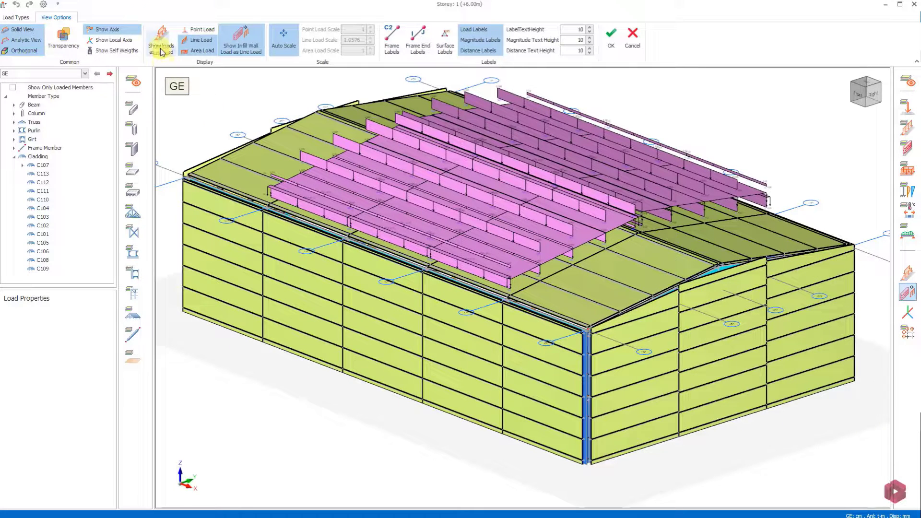
left_click(161, 48)
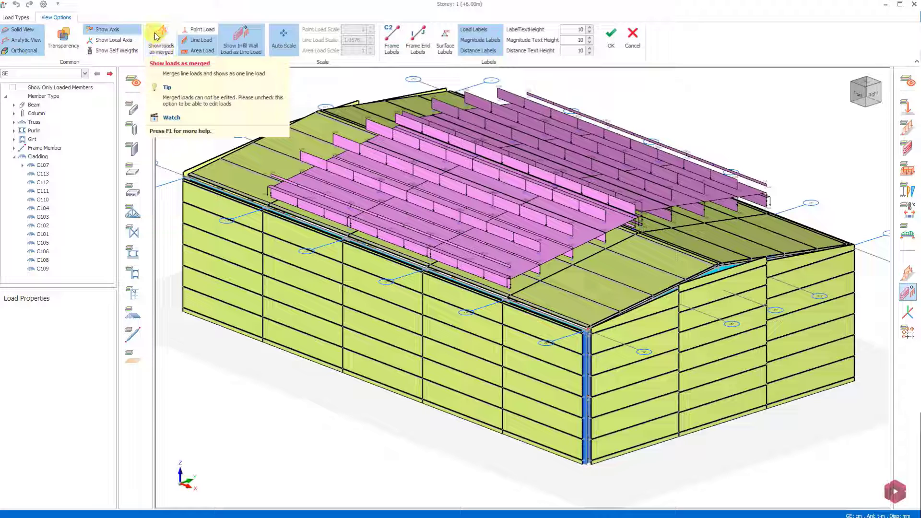
left_click(162, 40)
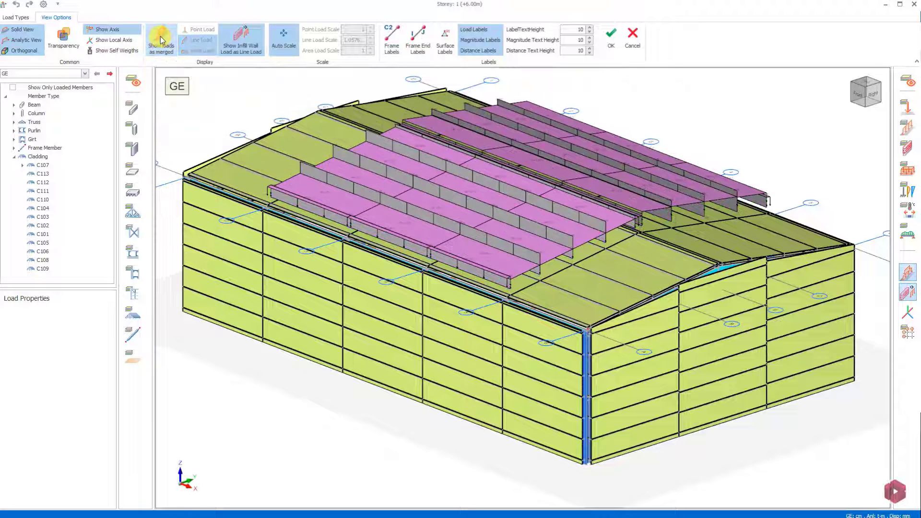
left_click(161, 40)
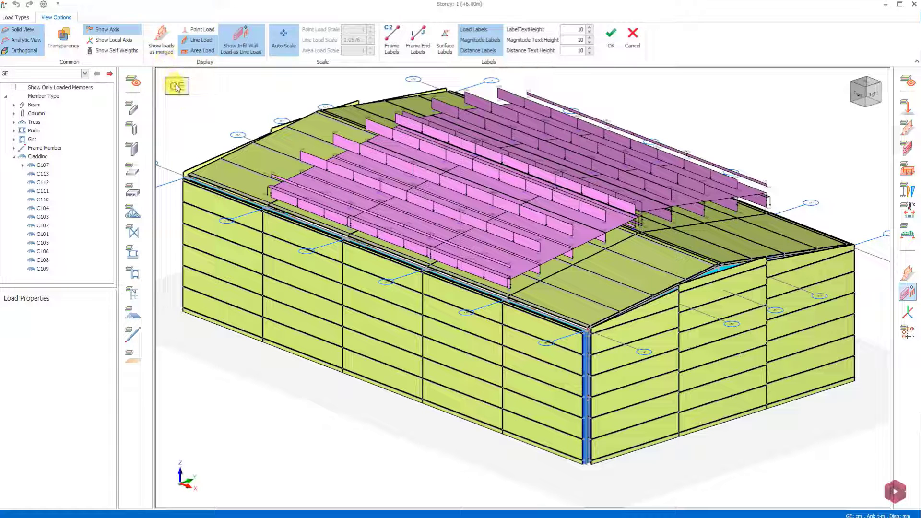
Select a GE-1 area load panel on the roof cladding and examine its label, direction and magnitude
scroll(500, 246, "up", 5)
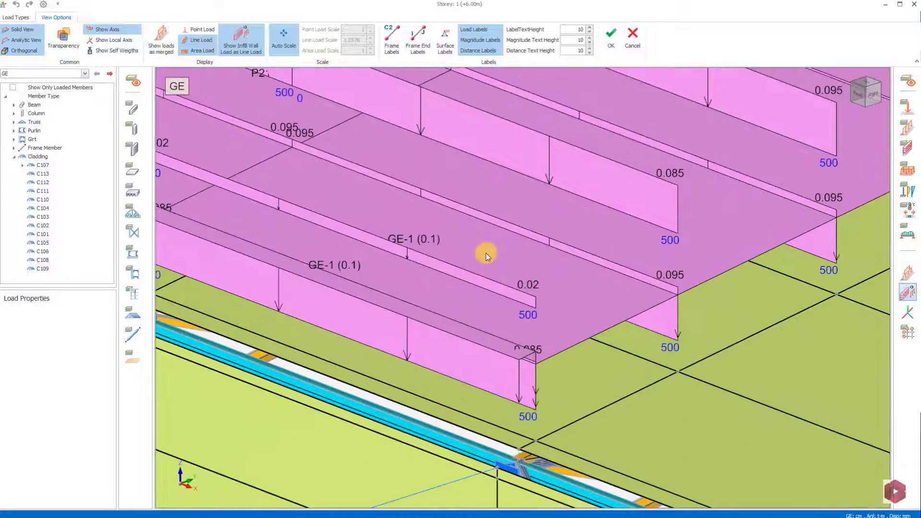
left_click(486, 254)
middle_click_drag(475, 281, 476, 295)
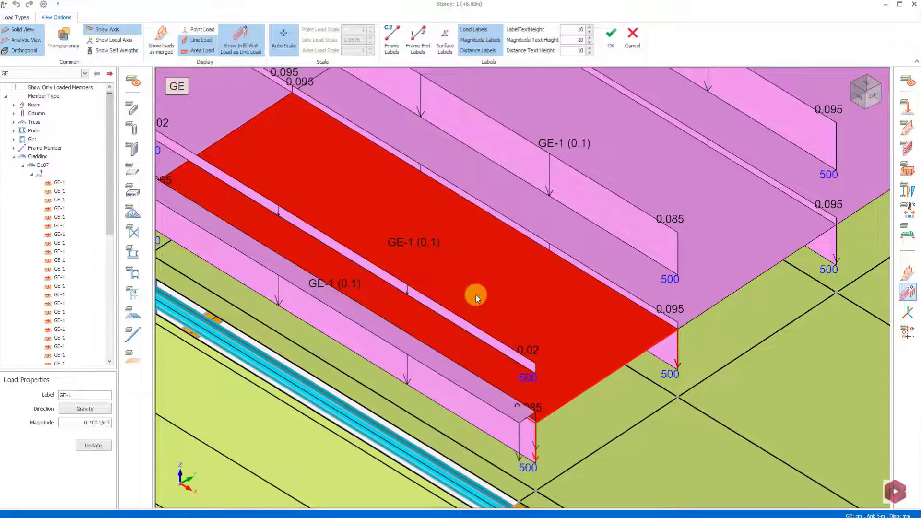
scroll(476, 295, "down", 2)
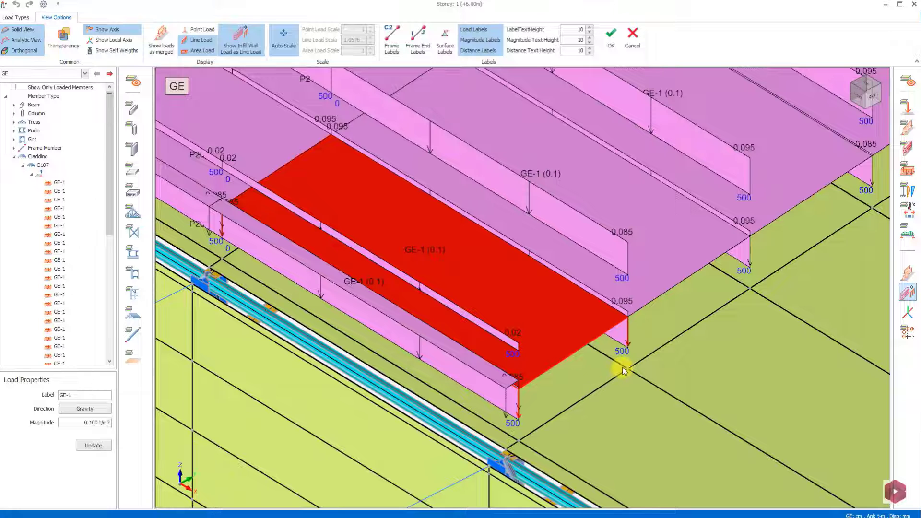
Select several line loads on two adjacent roof purlins and examine how the area load is decomposed onto them
left_click(585, 246)
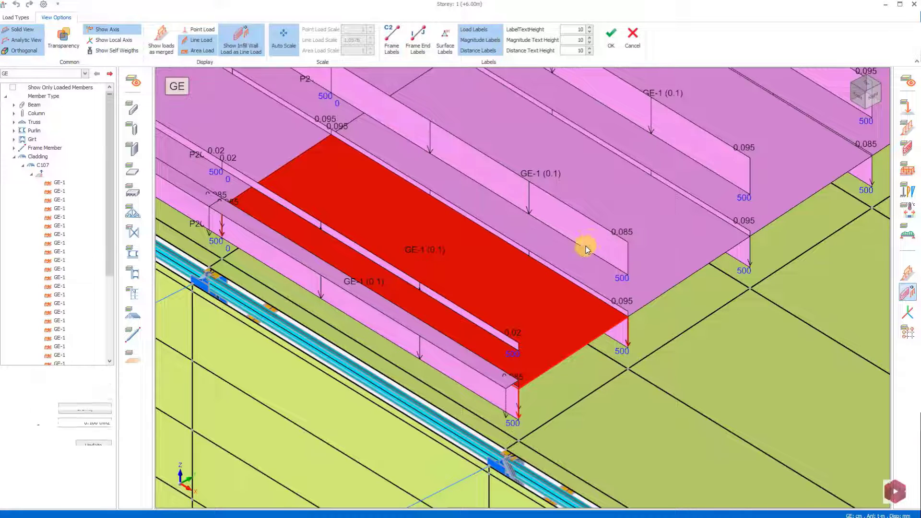
scroll(586, 247, "down", 2)
middle_click_drag(585, 246, 591, 344)
left_click(394, 206, "ctrl")
left_click(506, 169, "ctrl")
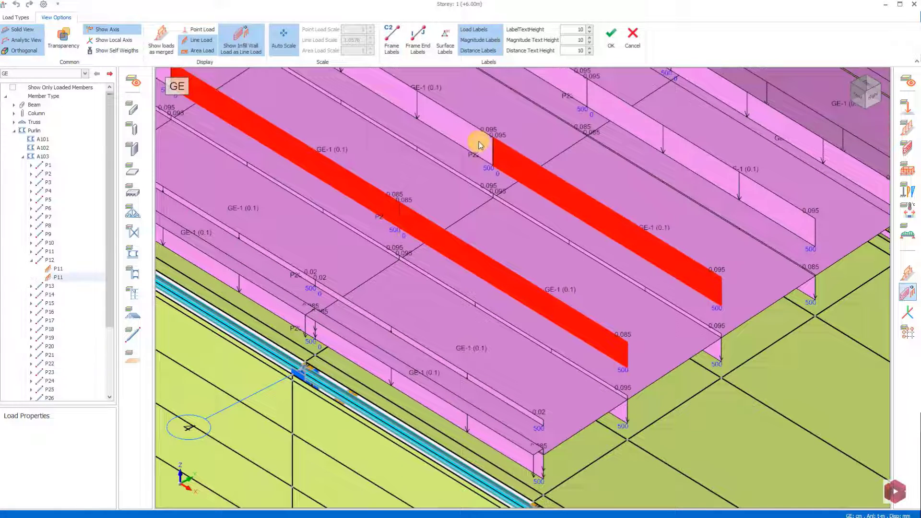
left_click(480, 144, "ctrl")
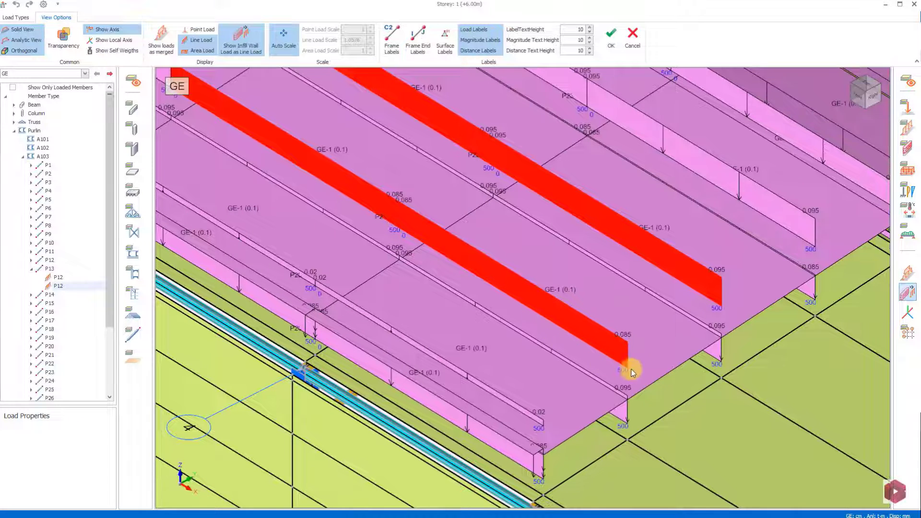
scroll(627, 366, "up", 3)
middle_click_drag(617, 315, 566, 278)
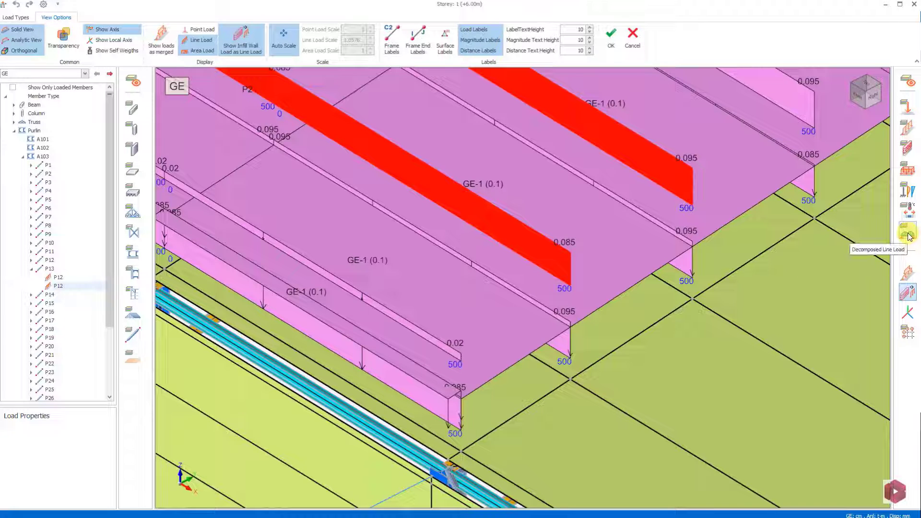
Hide the decomposed line loads and switch the displayed load case to G
scroll(710, 341, "down", 5)
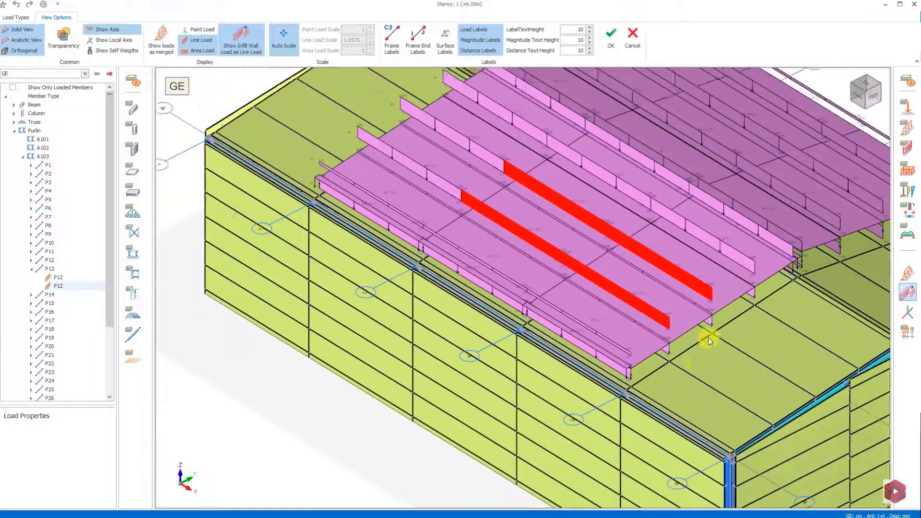
scroll(624, 304, "up", 3)
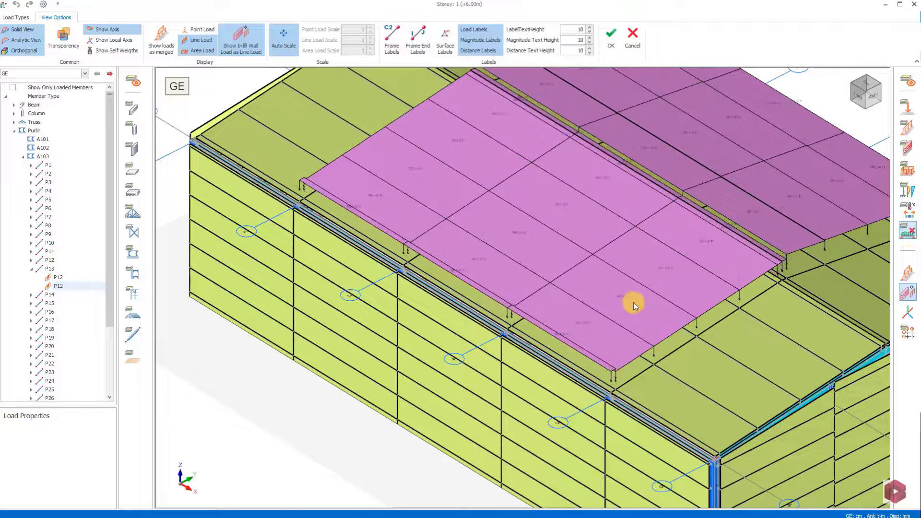
middle_click_drag(611, 290, 535, 293)
scroll(524, 308, "down", 5)
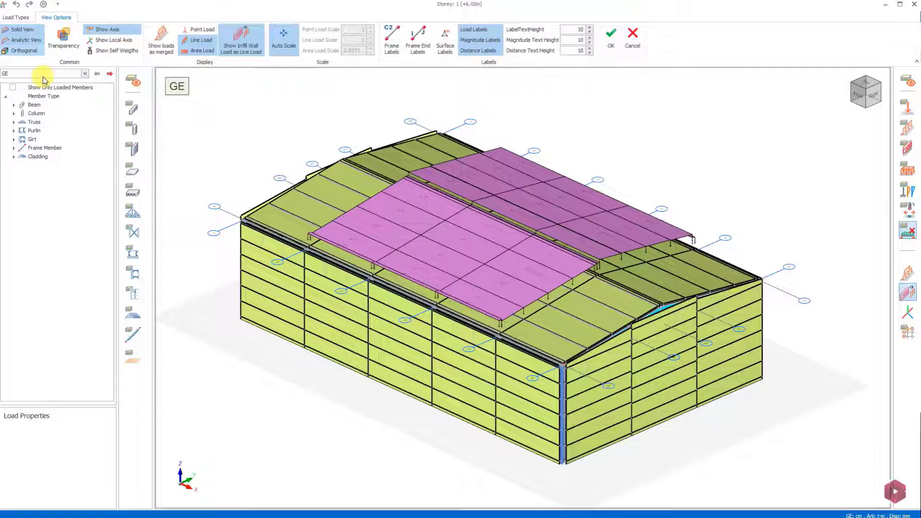
left_click(16, 91)
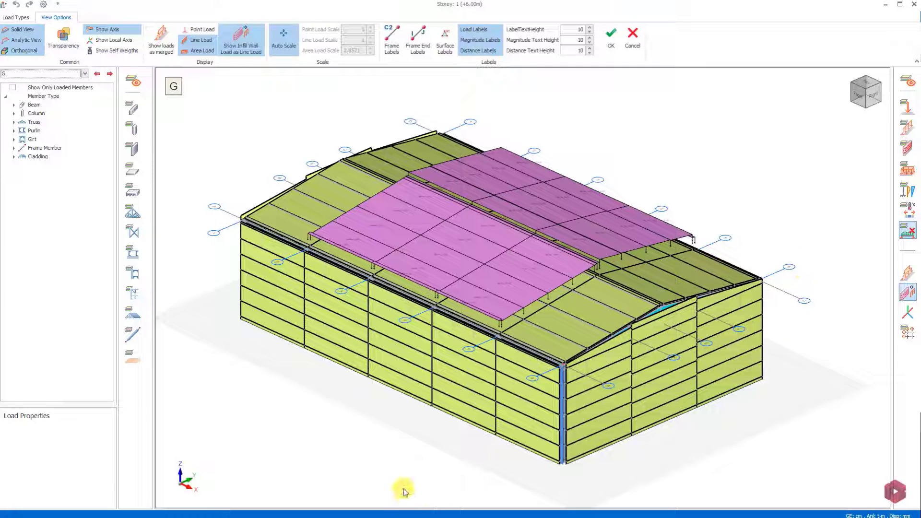
middle_click_drag(444, 448, 709, 453)
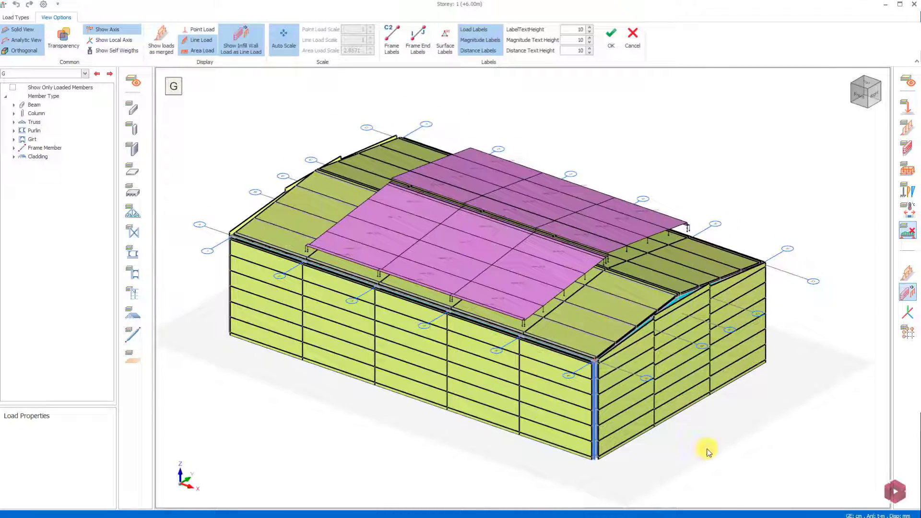
Hide the ground plane beneath the building and inspect the column bases
left_click(133, 356)
middle_click_drag(582, 409, 648, 383)
scroll(566, 287, "up", 3)
scroll(675, 311, "up", 1)
scroll(674, 325, "up", 1)
scroll(673, 337, "down", 2)
scroll(668, 387, "down", 2)
scroll(574, 370, "down", 3)
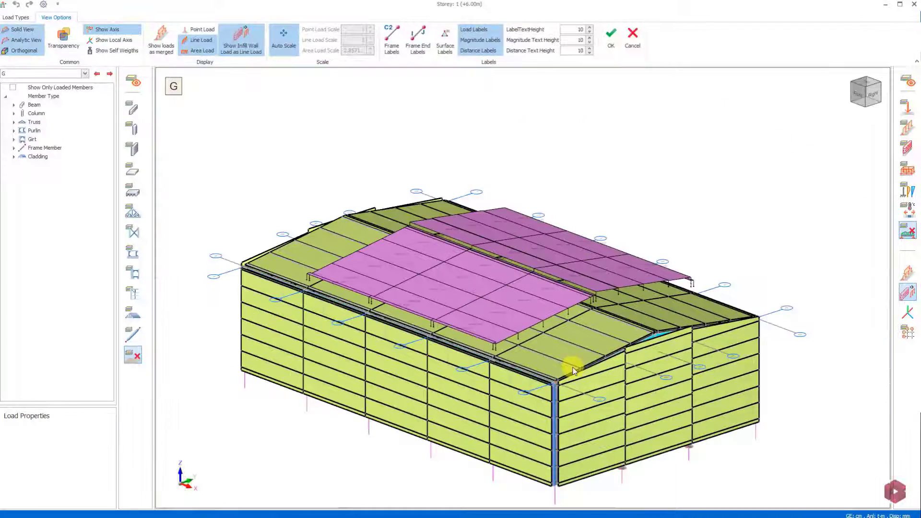
middle_click_drag(573, 369, 574, 337)
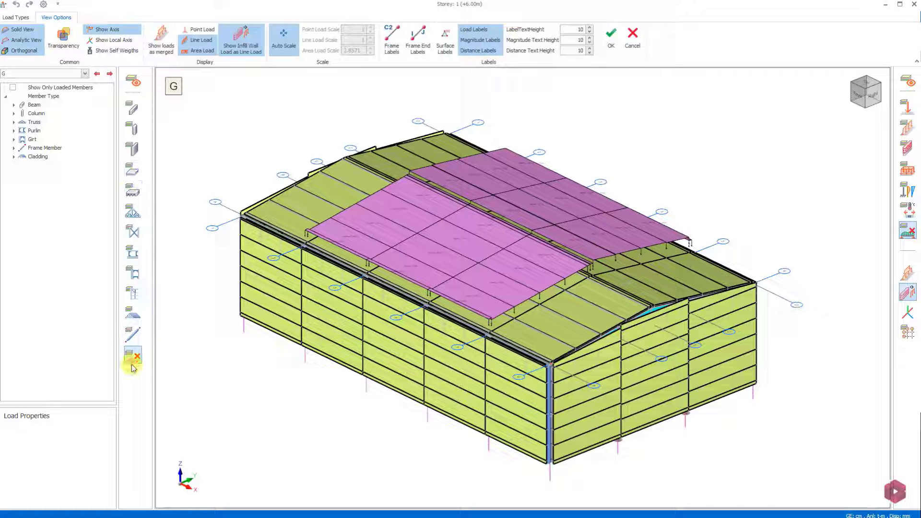
Hide all member types in the load editor and show only the claddings with their loads
left_click(136, 82)
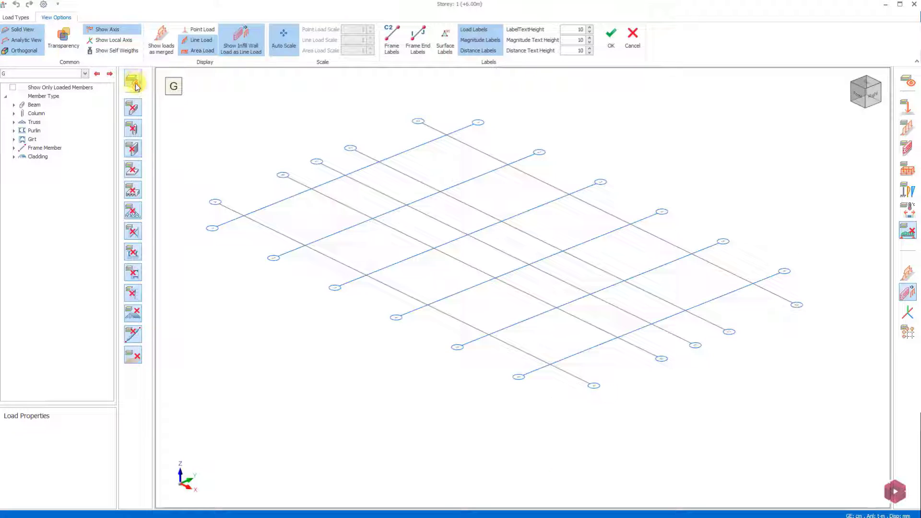
left_click(137, 318)
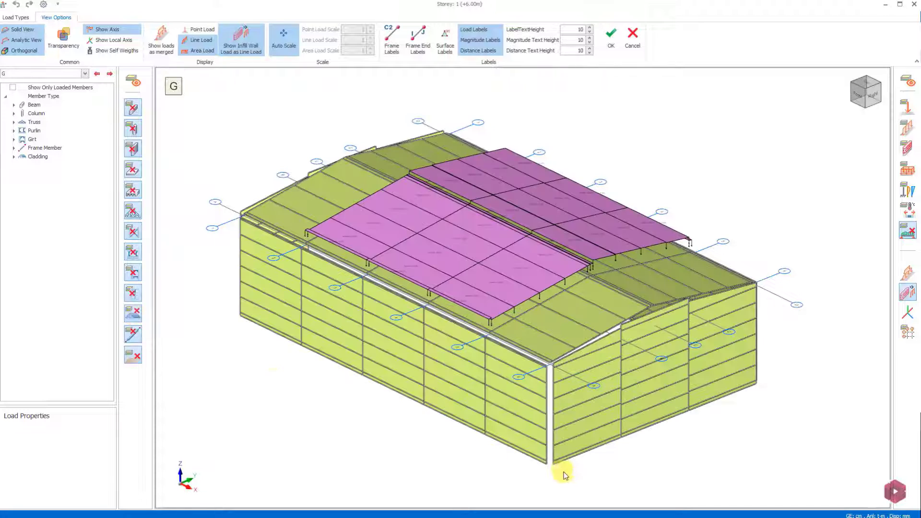
mouse_move(552, 465)
left_mouse_down()
mouse_move(525, 456)
mouse_move(514, 392)
mouse_move(520, 438)
mouse_move(547, 471)
left_mouse_up()
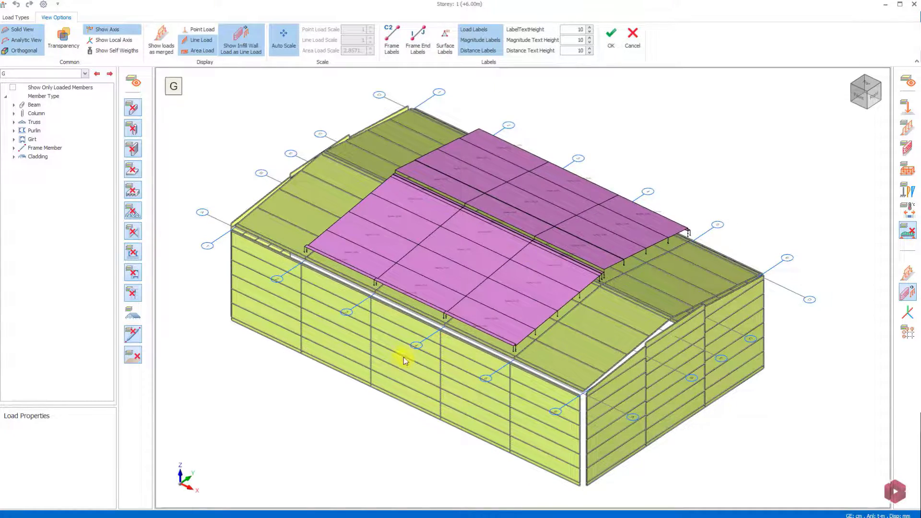
left_click_drag(404, 357, 424, 360)
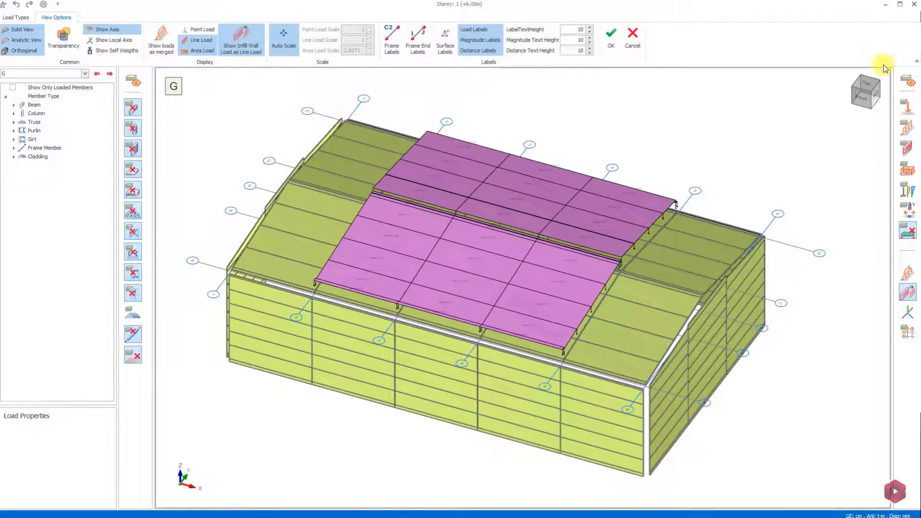
Select all the roof claddings with a window in the top view and filter the display to them
left_click(868, 87)
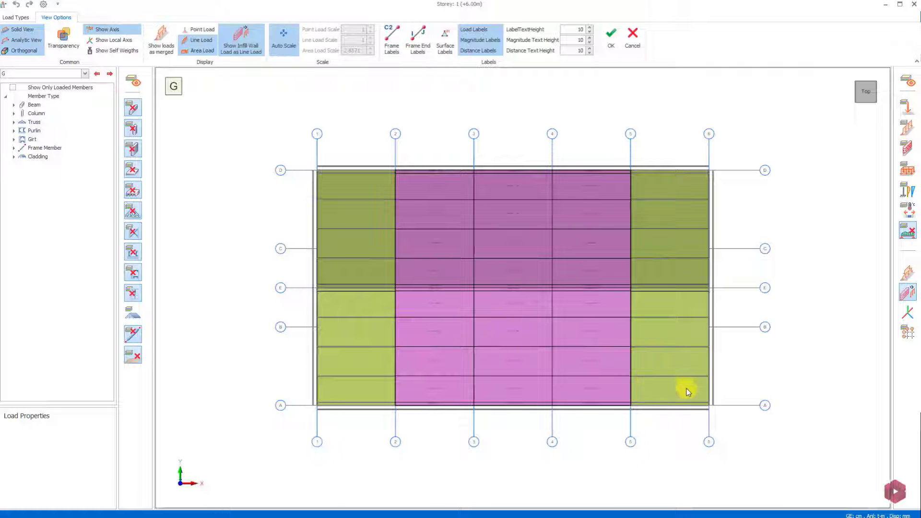
left_click_drag(690, 392, 365, 189)
right_click(466, 215)
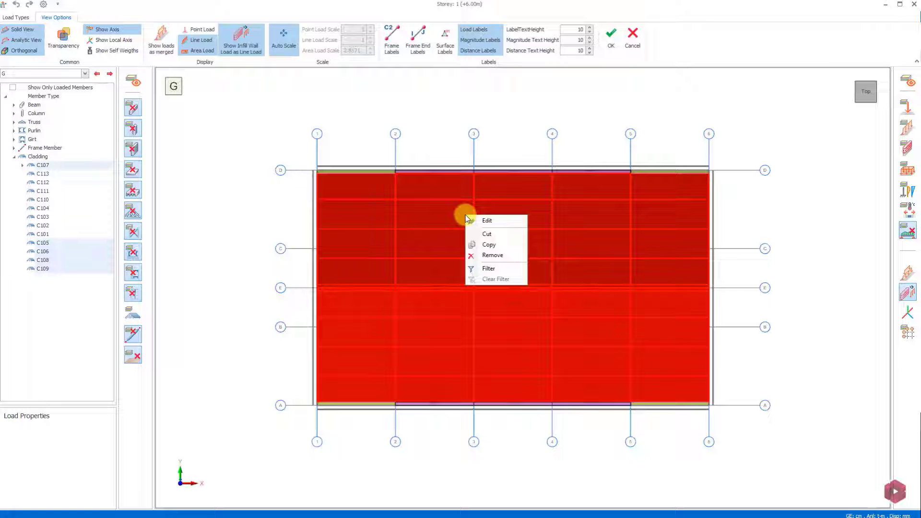
left_click(496, 269)
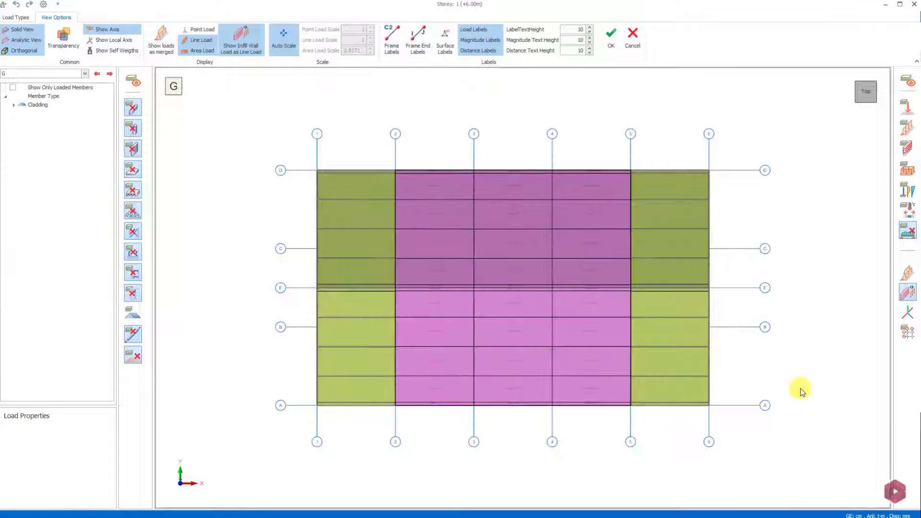
Copy the 0.035 t/m2 Kaplama area load from the roof cladding panel between axes 4 and 5 along the front eave
middle_click_drag(801, 385, 584, 355)
scroll(584, 356, "up", 3)
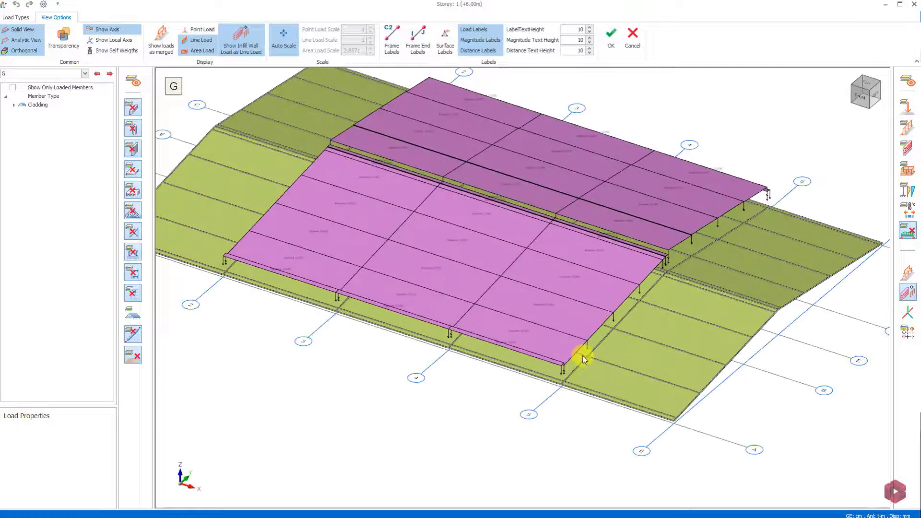
left_click(16, 19)
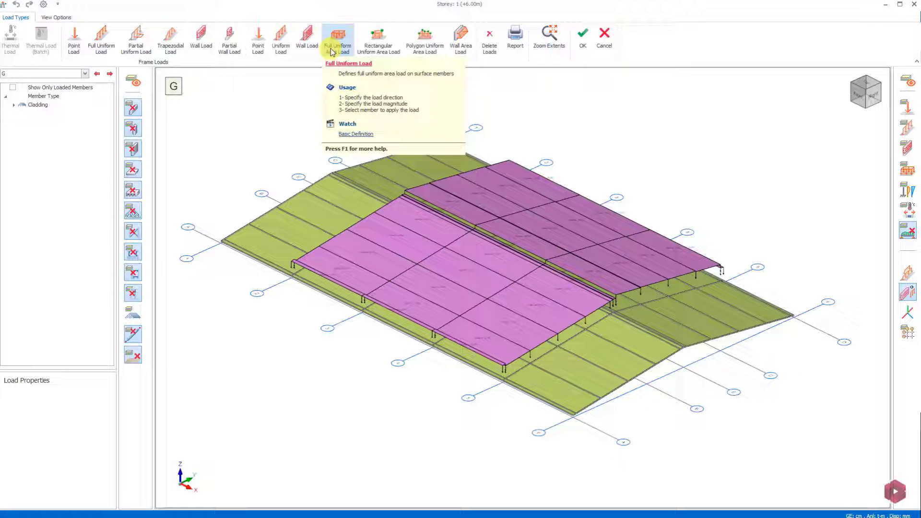
scroll(499, 345, "up", 5)
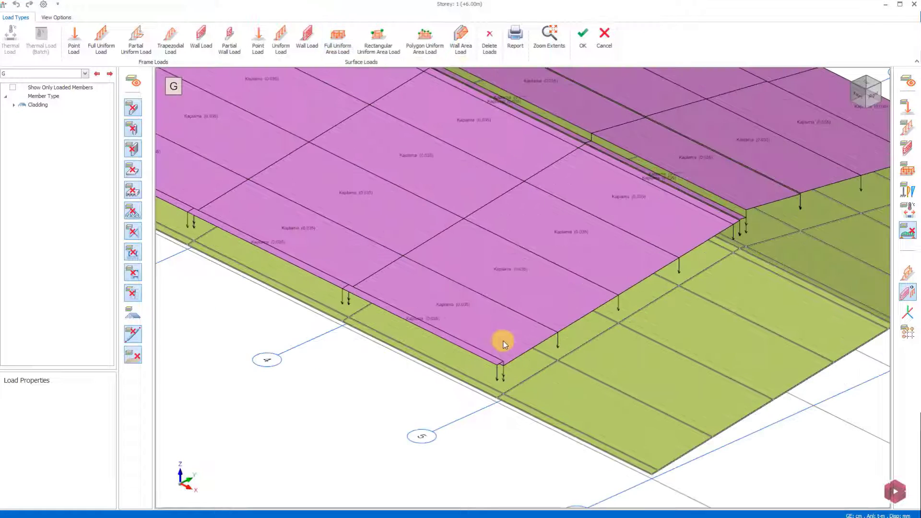
left_click(489, 329)
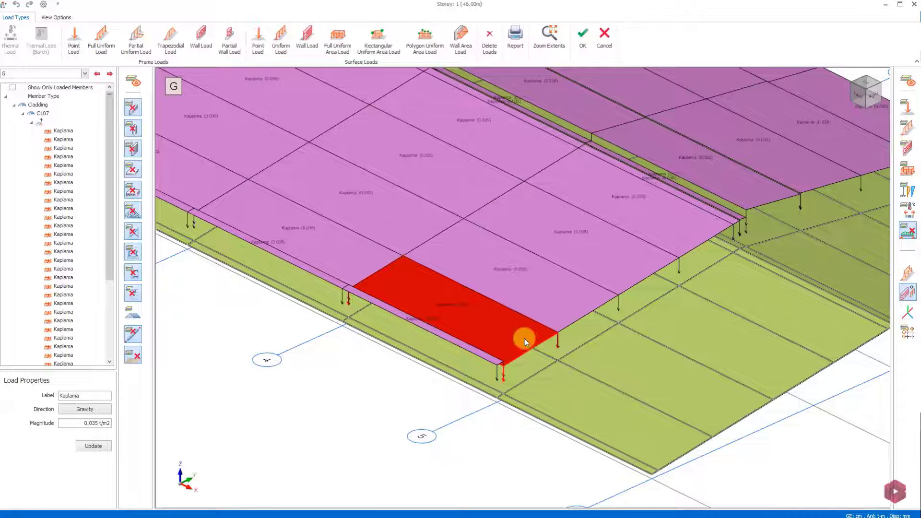
scroll(505, 333, "down", 5)
scroll(477, 353, "up", 1)
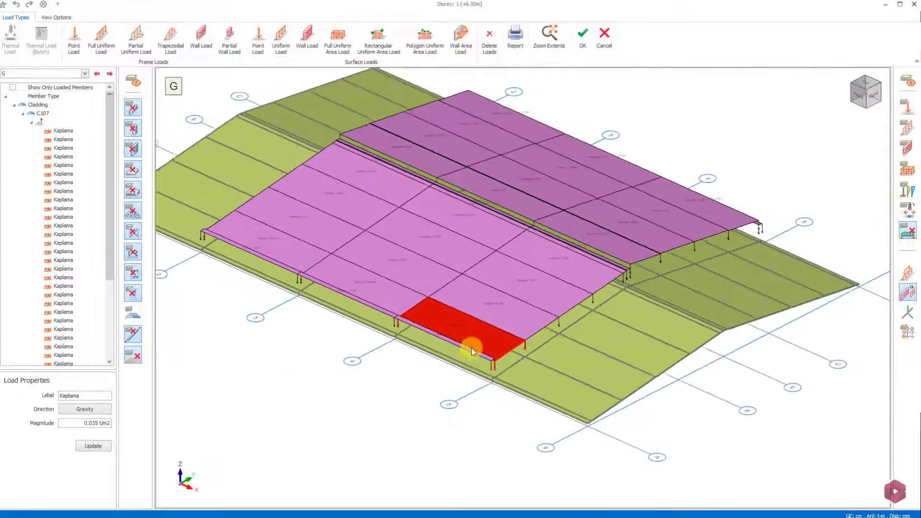
middle_click_drag(477, 349, 482, 348)
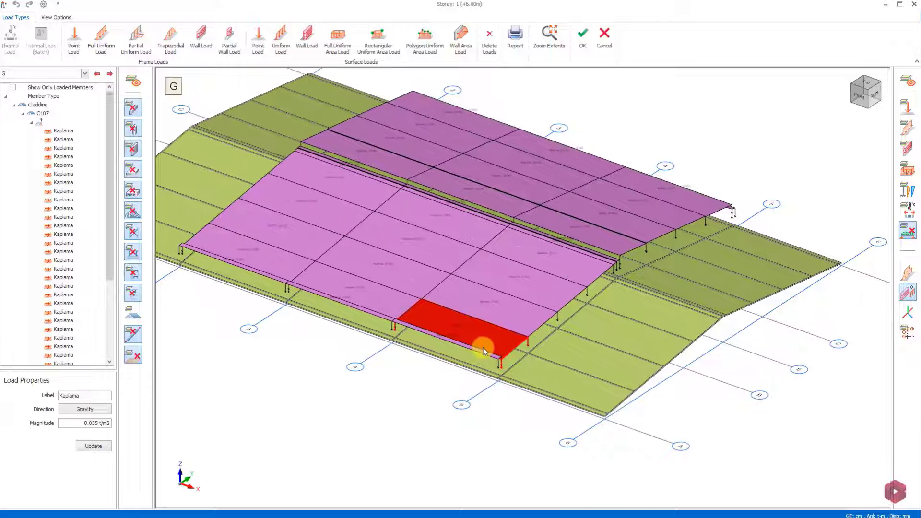
scroll(485, 347, "up", 5)
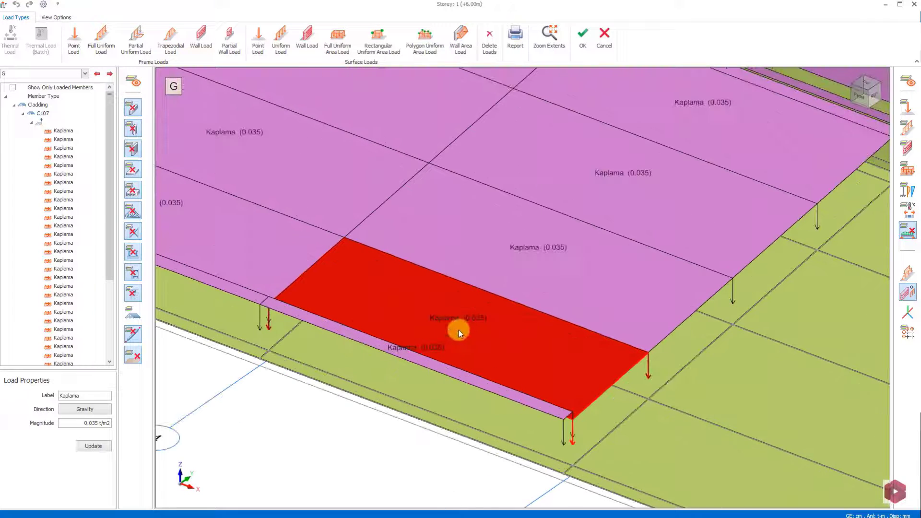
scroll(492, 338, "down", 2)
scroll(491, 336, "down", 3)
scroll(524, 350, "up", 1)
middle_click_drag(524, 351, 488, 371)
right_click(504, 342)
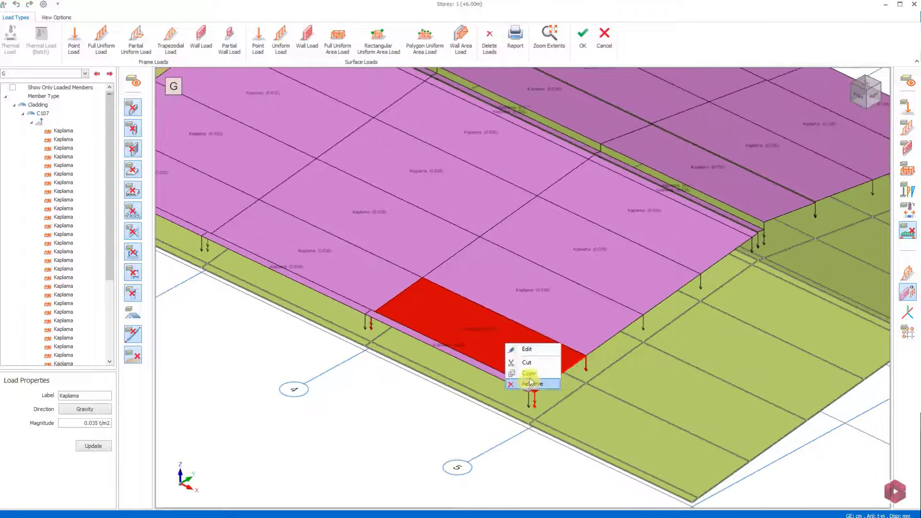
left_click(528, 376)
Paste the copied area load onto the unloaded roof claddings between axes 5 and 6
scroll(449, 406, "down", 3)
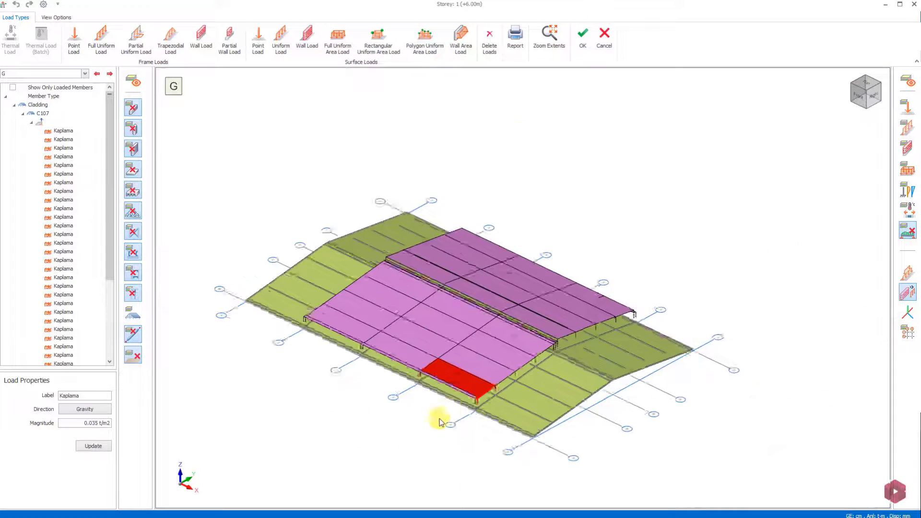
middle_click_drag(438, 418, 493, 432)
scroll(596, 287, "up", 2)
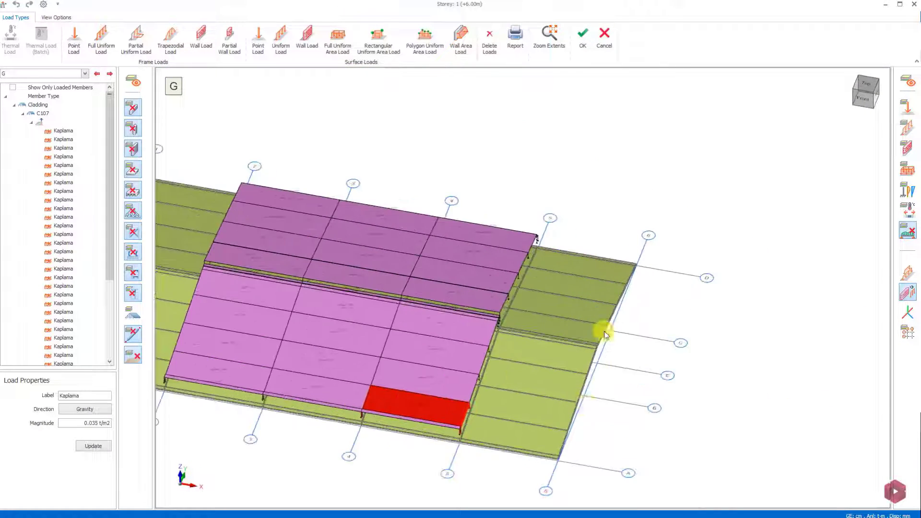
left_click_drag(660, 495, 553, 239)
right_click(593, 232)
left_click(614, 247)
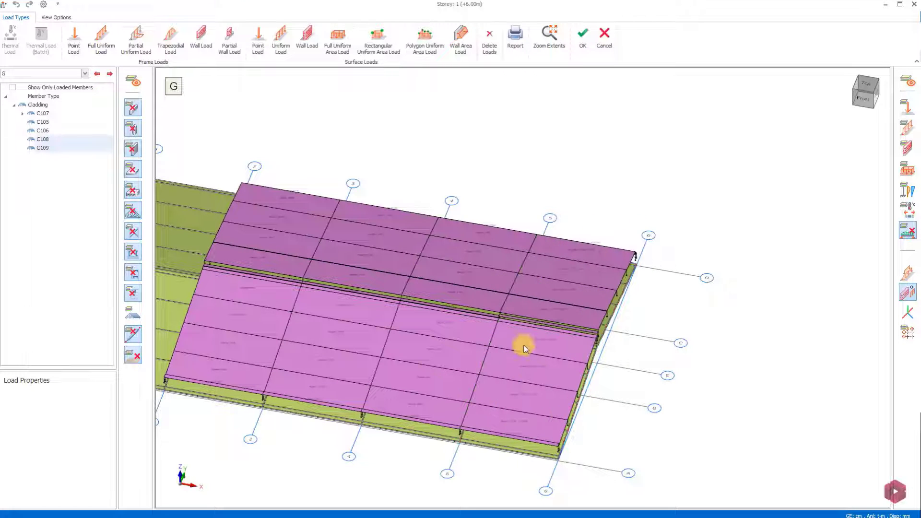
Paste the copied area load onto the unloaded roof claddings between axes 1 and 2
middle_click_drag(457, 397, 403, 415)
left_click_drag(405, 420, 298, 166)
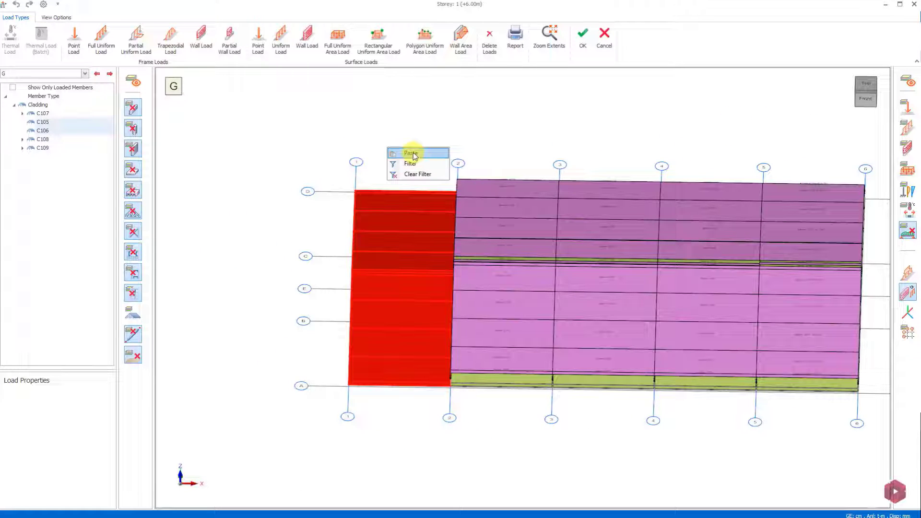
left_click(412, 153)
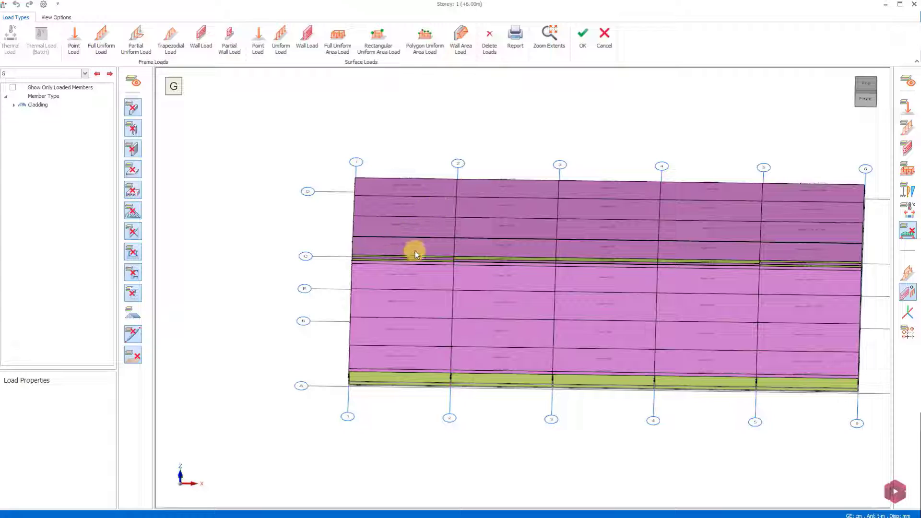
middle_click_drag(411, 251, 481, 255)
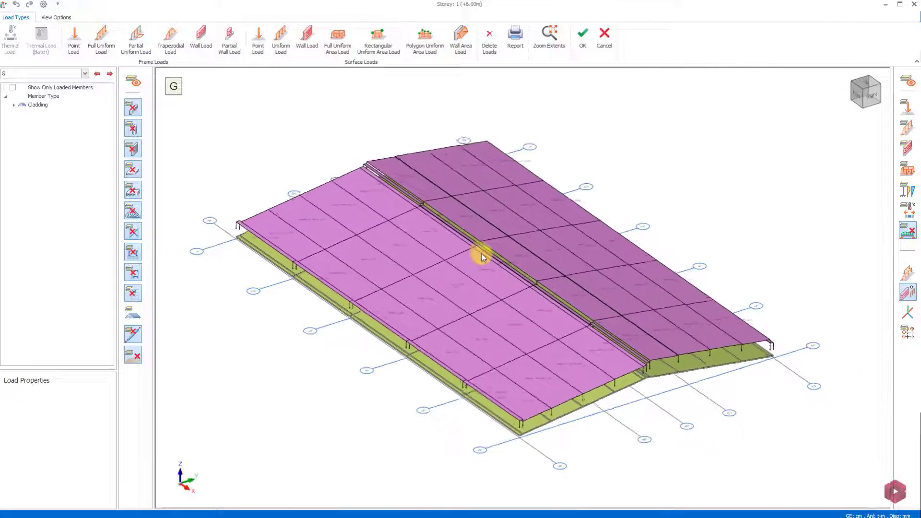
scroll(482, 255, "down", 2)
Clear the roof filter, window-select all the wall claddings in the right view and filter the display to them
right_click(732, 179)
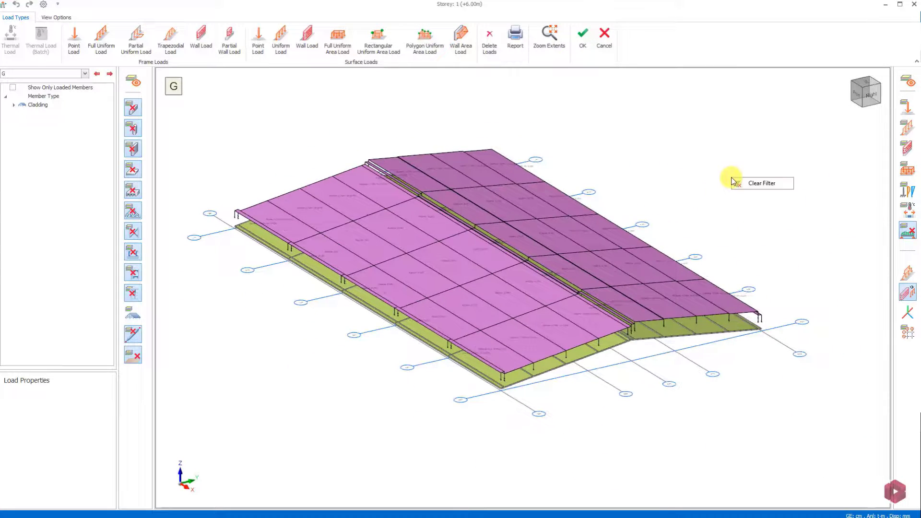
left_click(760, 185)
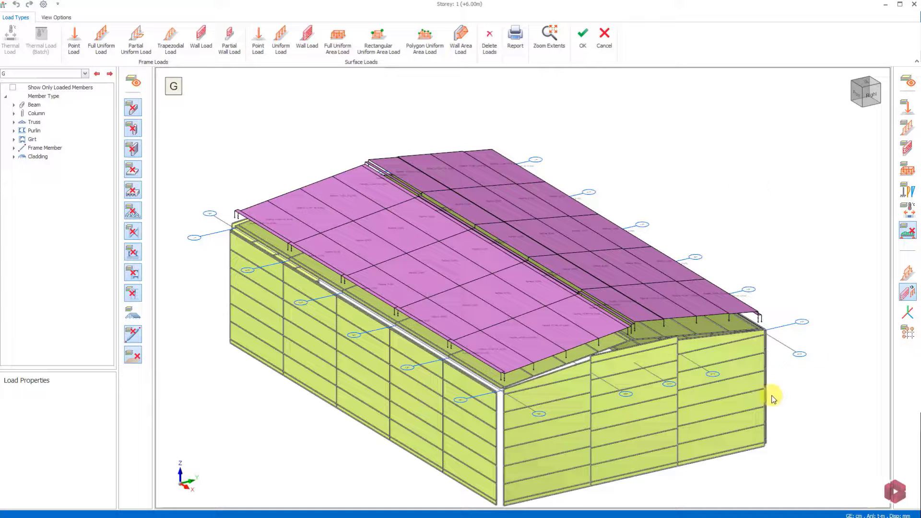
middle_click_drag(773, 395, 849, 141)
left_click(867, 92)
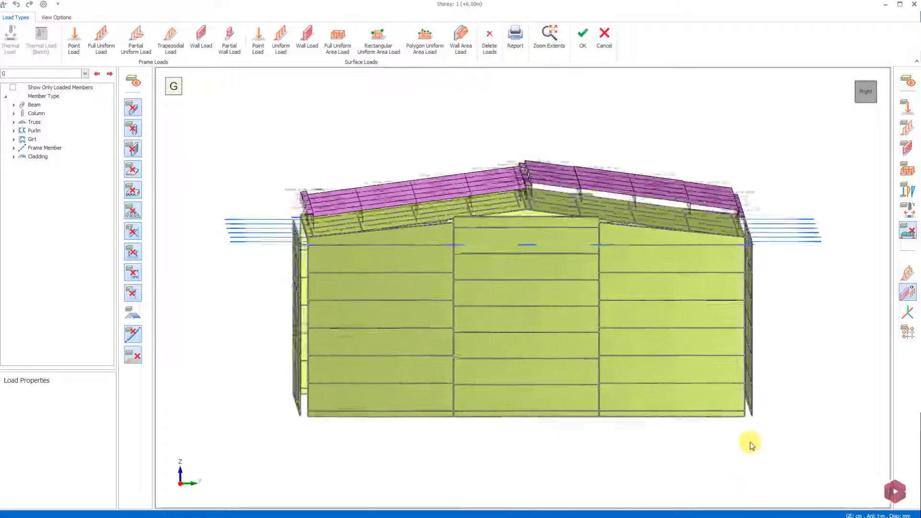
left_click_drag(830, 442, 263, 269)
right_click(778, 277)
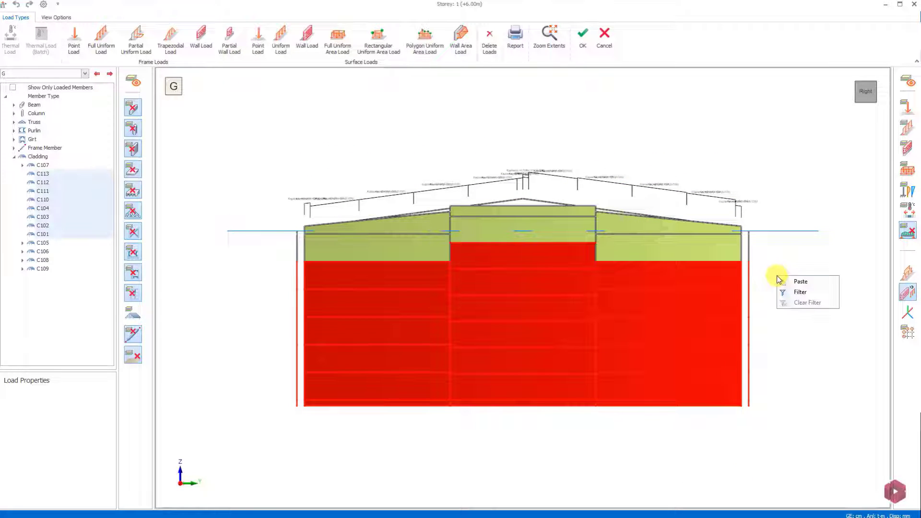
left_click(804, 294)
middle_click_drag(627, 436, 591, 422)
scroll(579, 420, "down", 3)
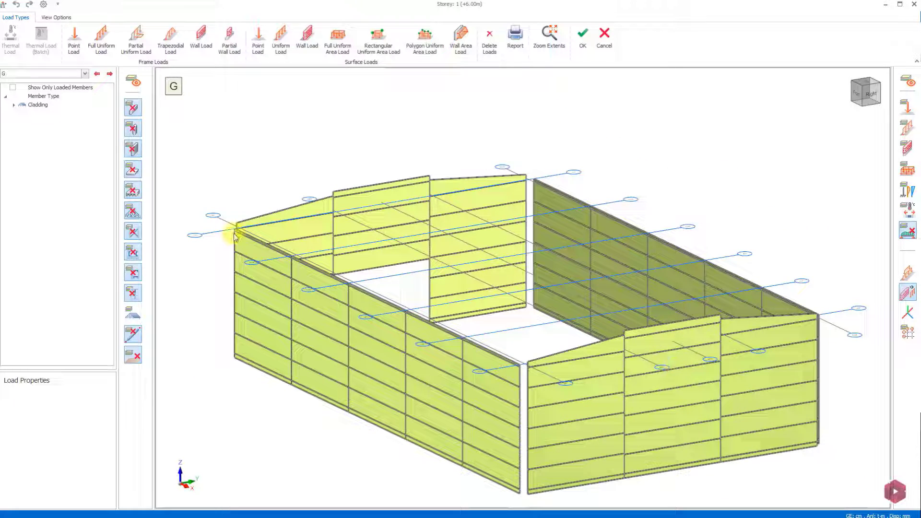
Assign a full uniform area load labelled G-1, direction Gravity, magnitude 0.035 t/m2, to all the wall claddings
left_click(338, 39)
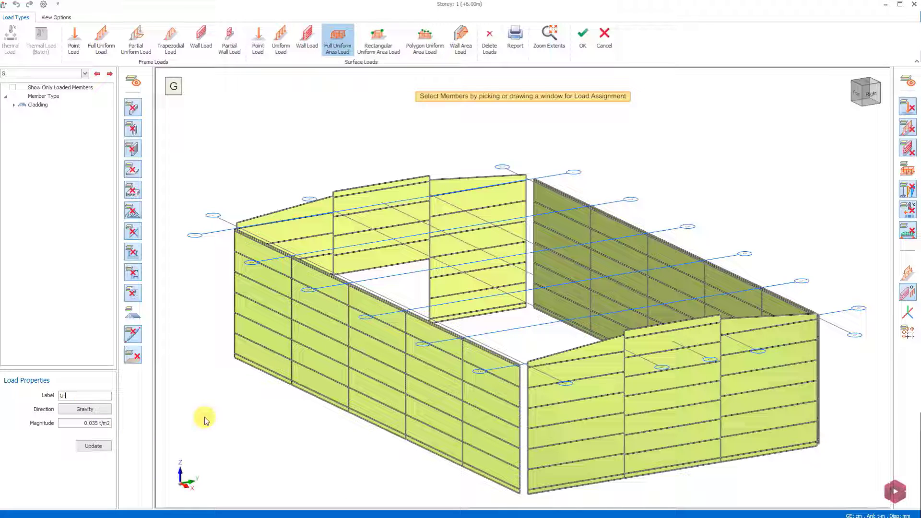
type("1")
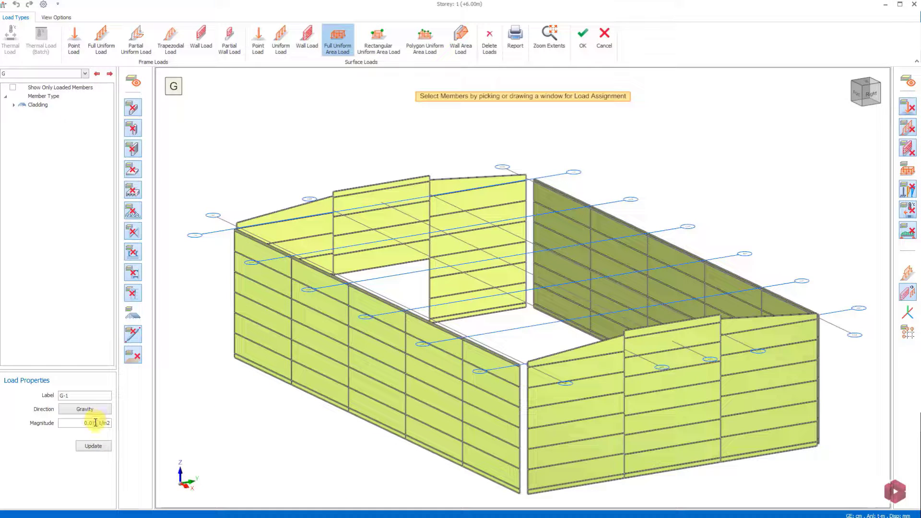
left_click_drag(849, 494, 189, 136)
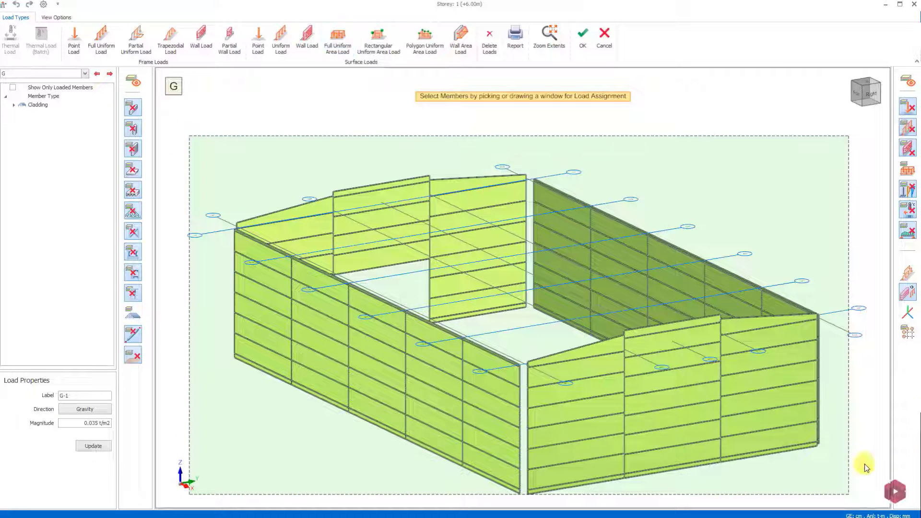
middle_click_drag(813, 456, 388, 422)
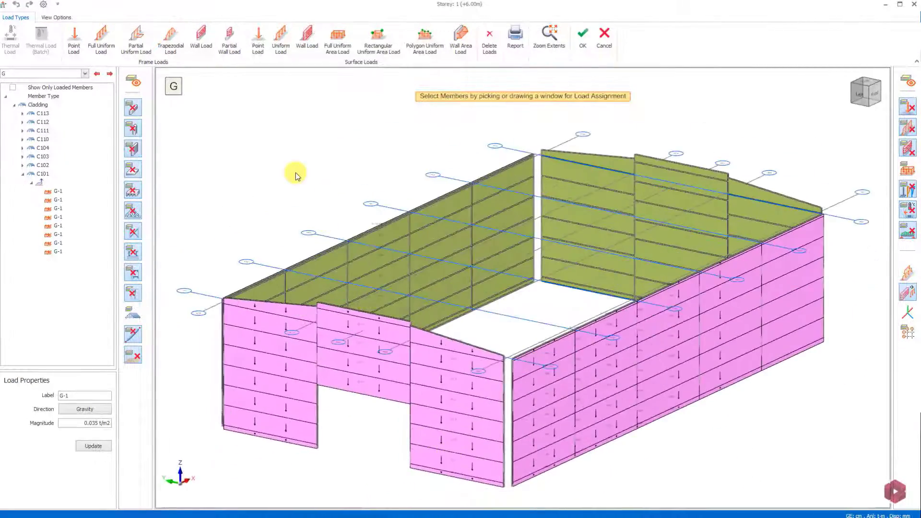
Clear the wall filter to show the whole building with its roof and wall cladding loads
right_click(296, 176)
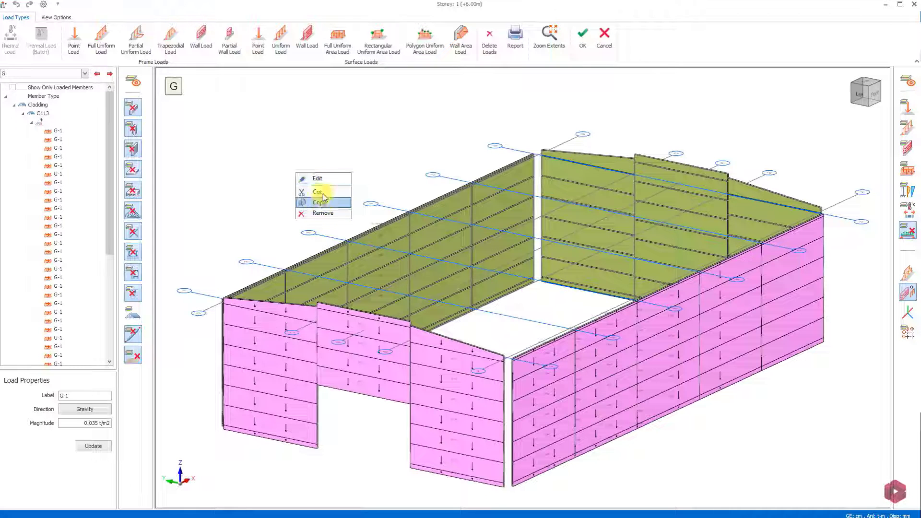
left_click(319, 195)
right_click(355, 157)
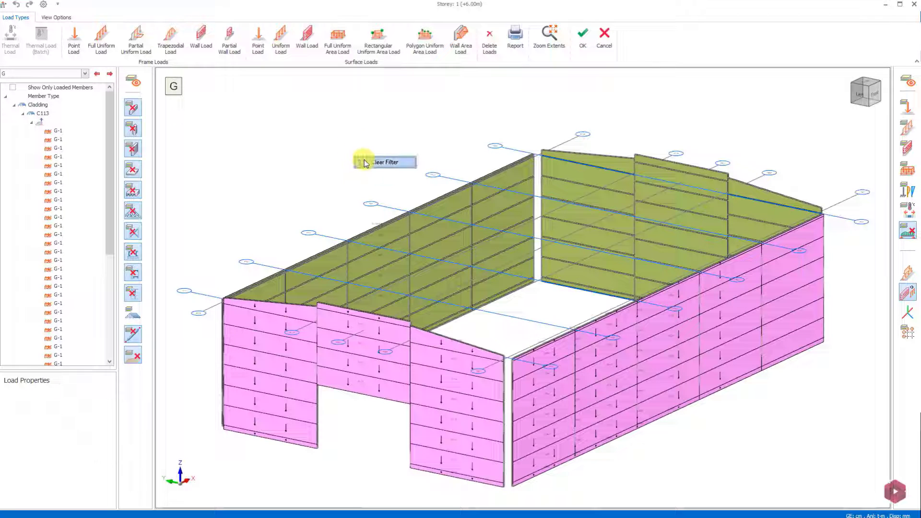
left_click(385, 163)
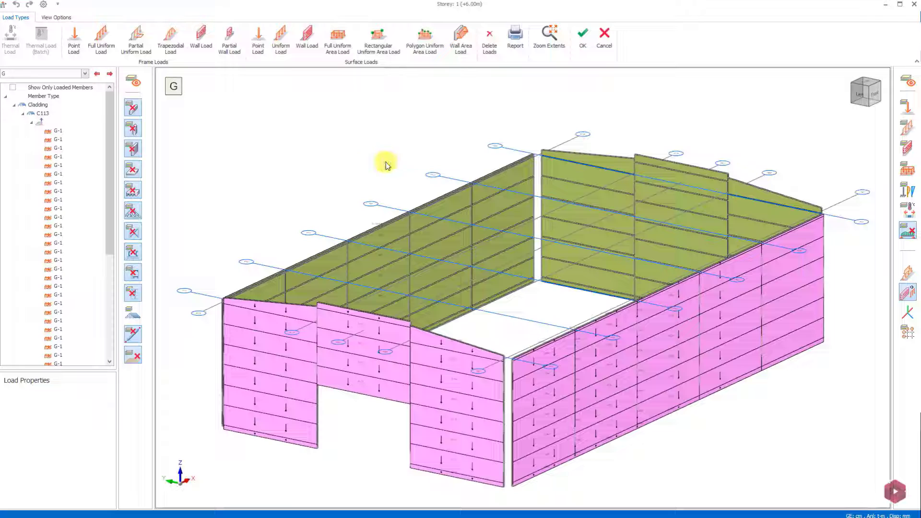
middle_click_drag(387, 436, 687, 443)
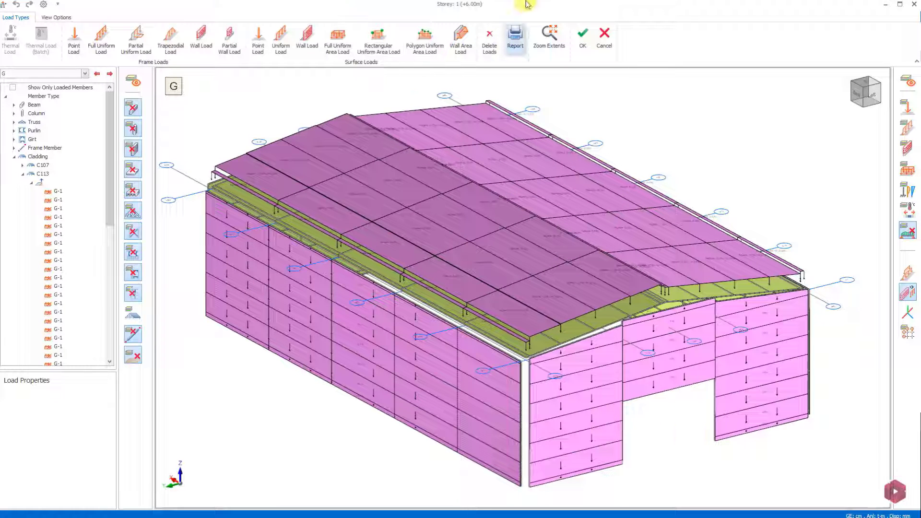
Start a member loads report listed by member types and include all the Storey 1 claddings
left_click(517, 39)
left_click(525, 88)
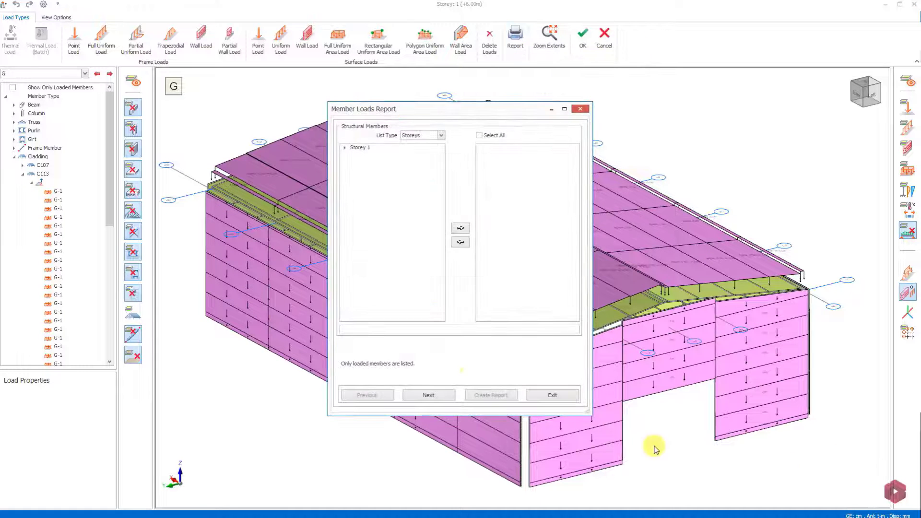
left_click(419, 137)
left_click(420, 151)
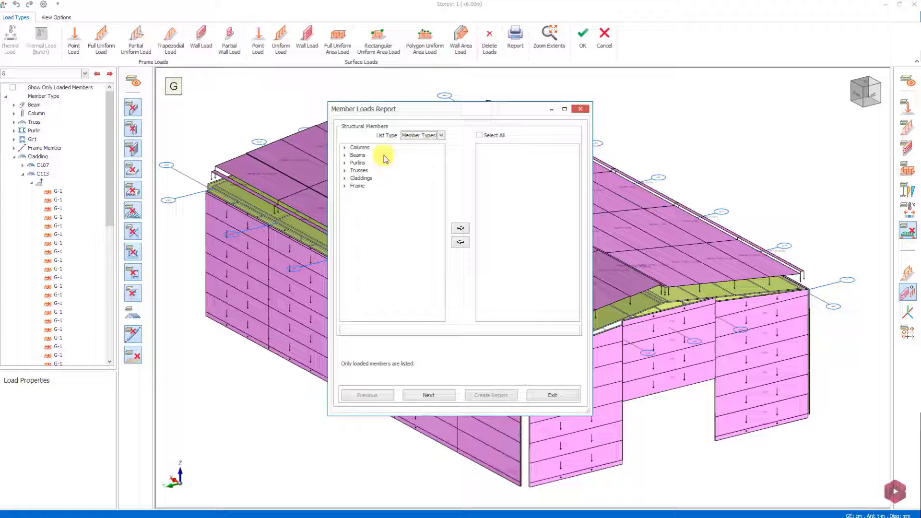
left_click(344, 179)
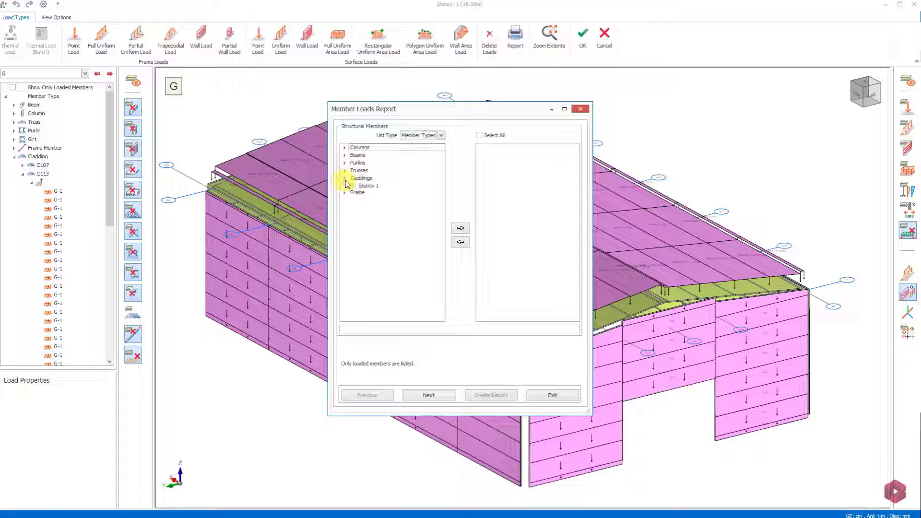
left_click(370, 186)
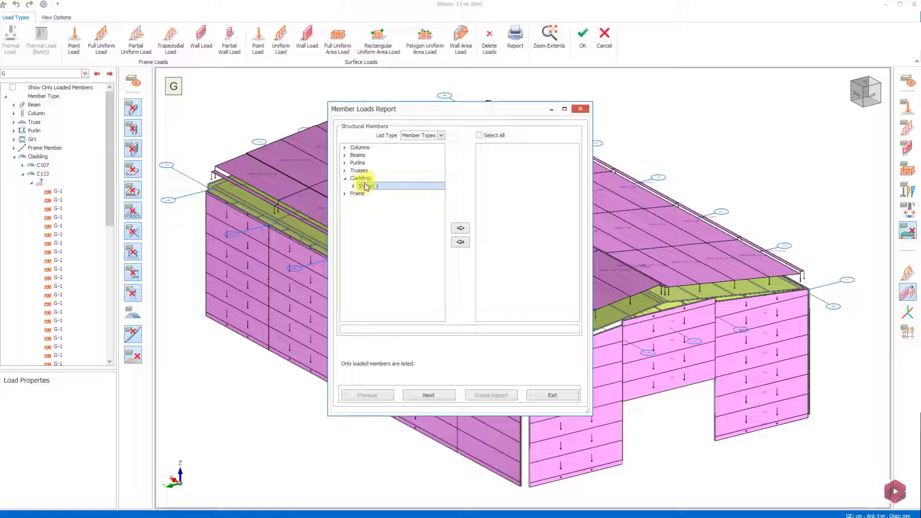
left_click(461, 228)
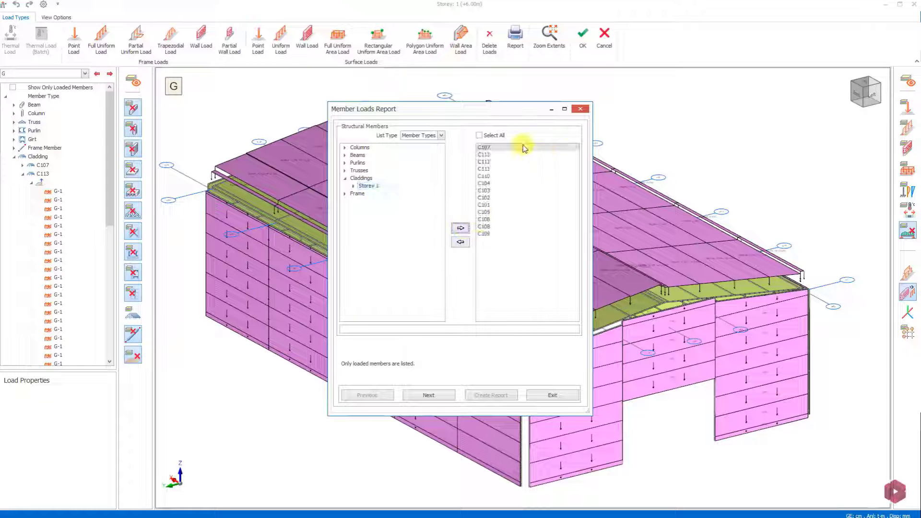
left_click(480, 135)
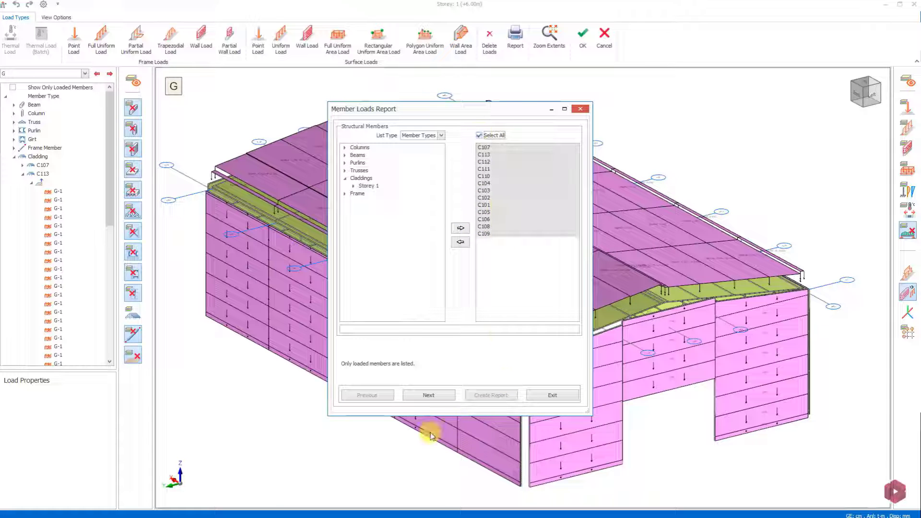
Limit the member loads report to the load cases GE, G, S and Wx
left_click(433, 396)
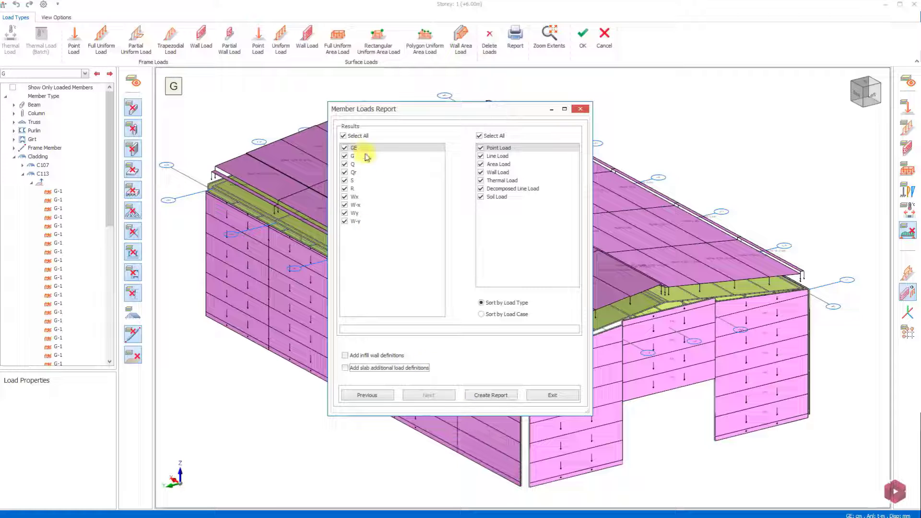
left_click(344, 136)
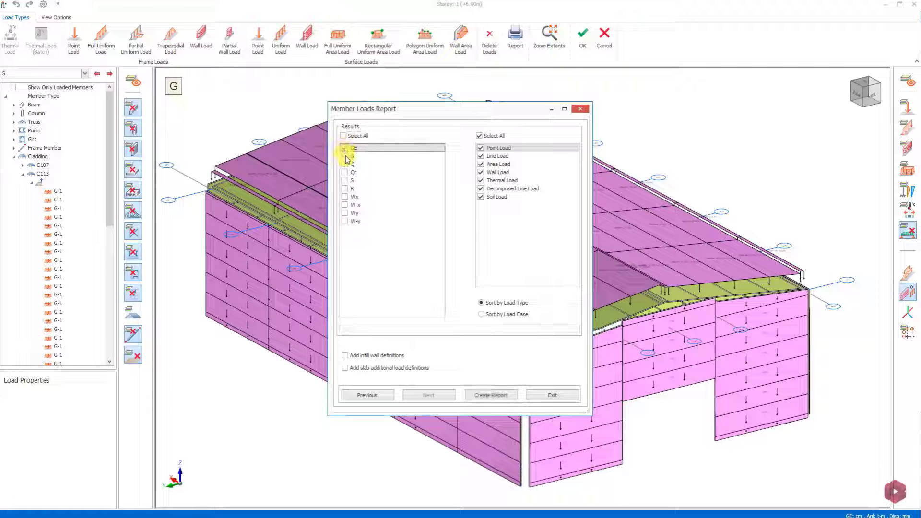
left_click(344, 156)
left_click(345, 181)
left_click(344, 197)
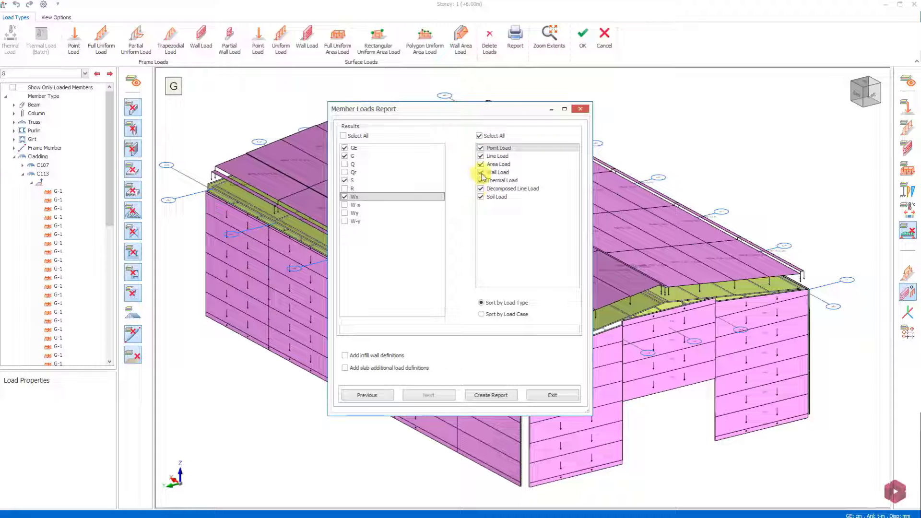
Include only the Area Load type in the member loads report and create the report
left_click(479, 136)
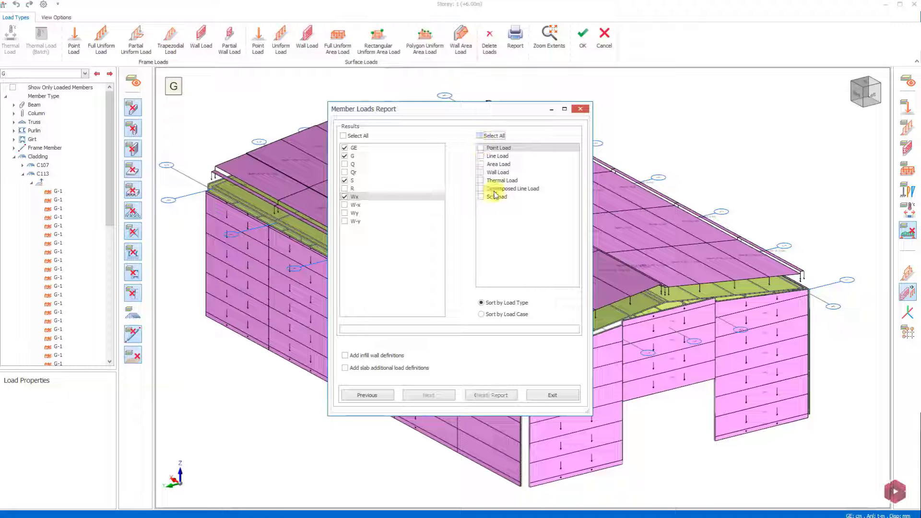
left_click(481, 165)
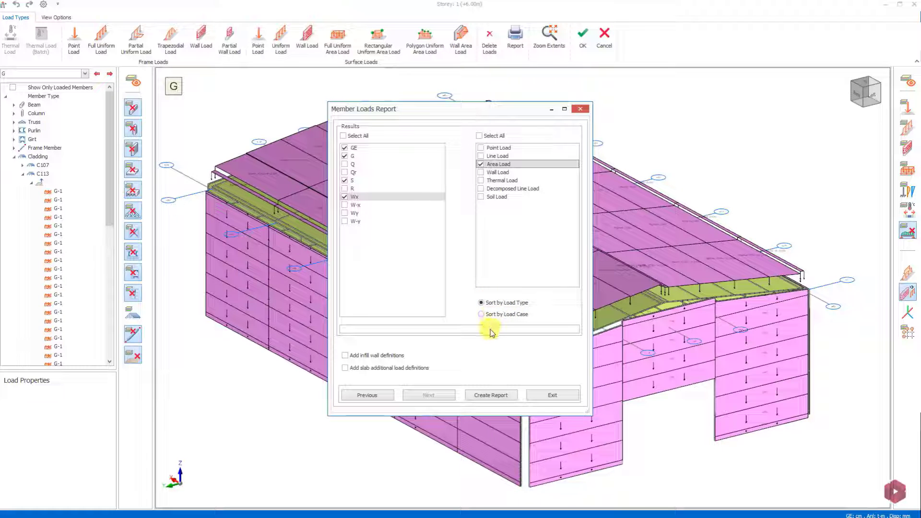
left_click(496, 396)
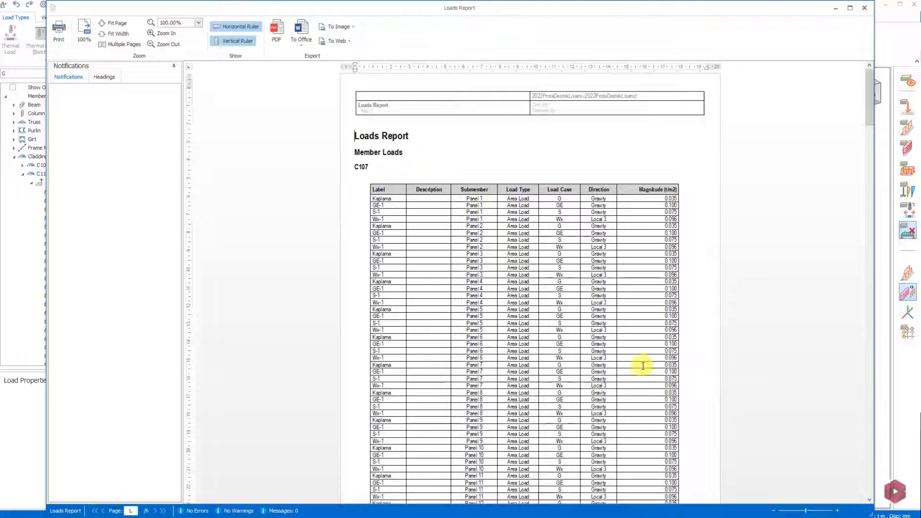
Review the cladding loads report and export it as the PDF Cladding_Load_Definition-MemberLoads.pdf in the project's Reports/Export folder
scroll(643, 366, "down", 6)
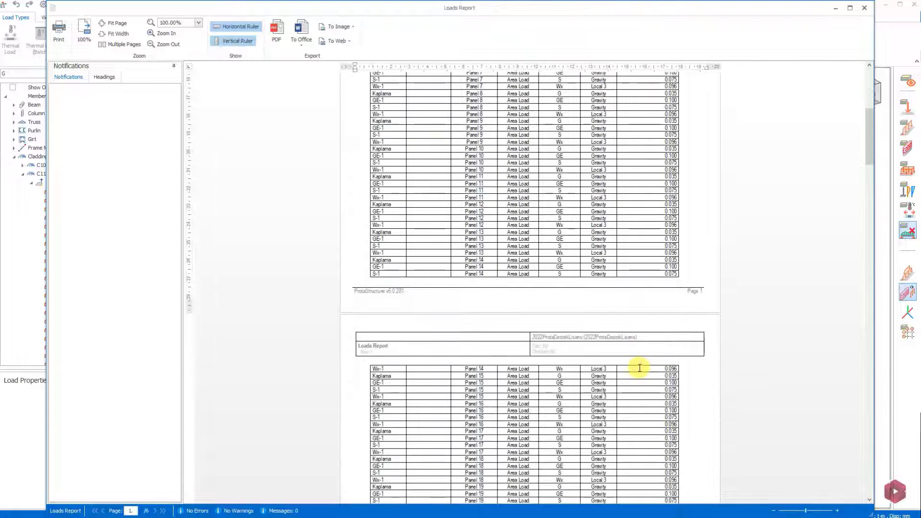
scroll(640, 367, "up", 6)
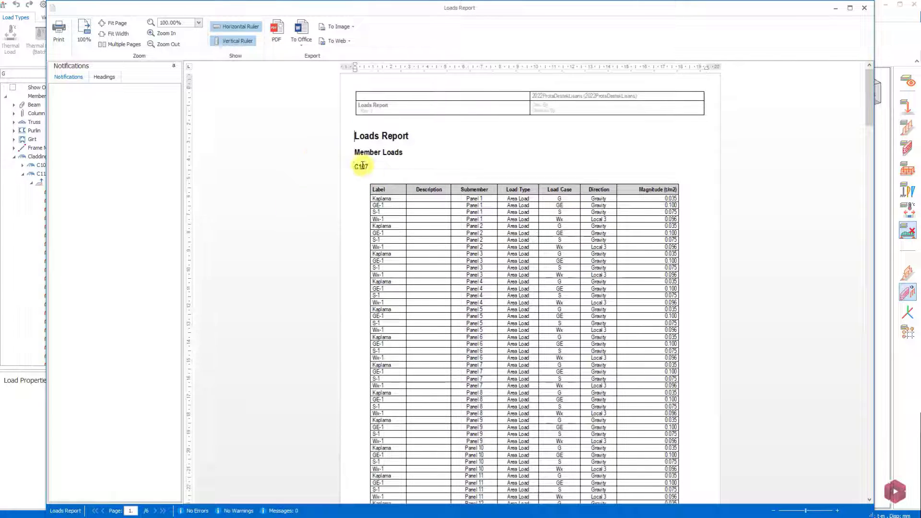
double_click(365, 167)
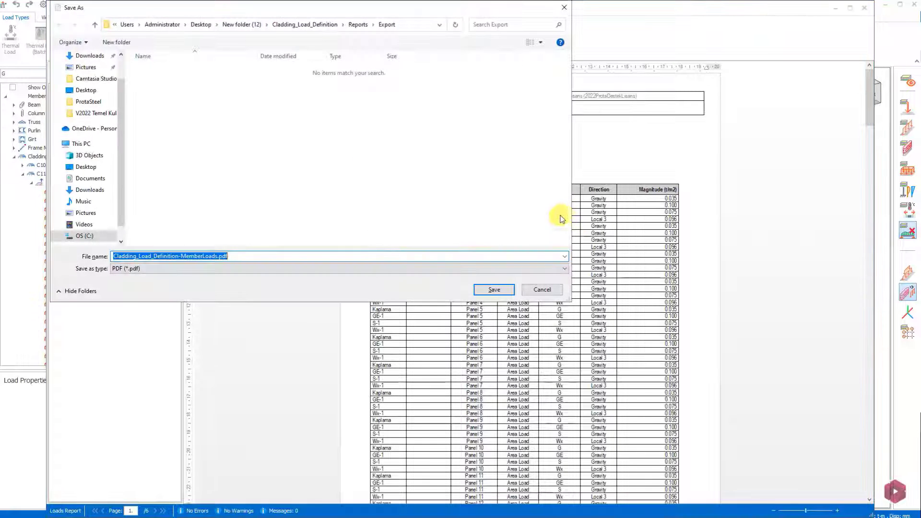
left_click_drag(410, 7, 533, 59)
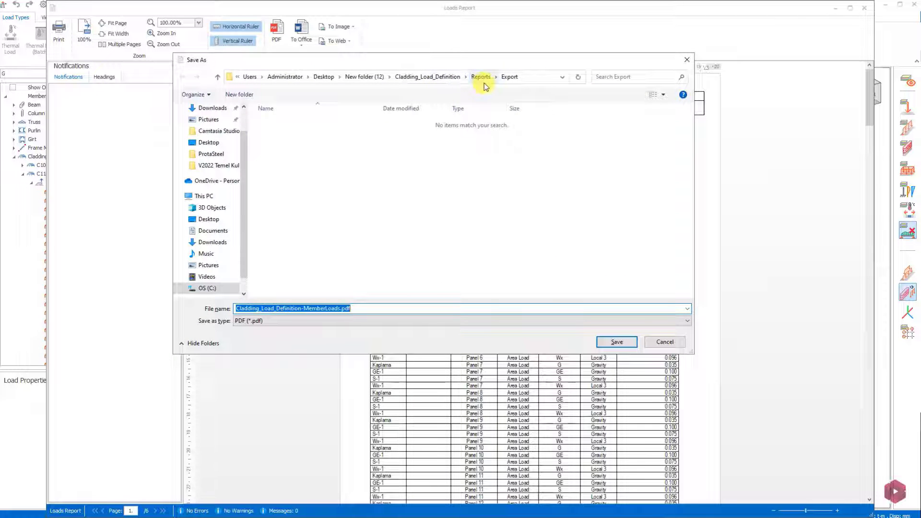
left_click(365, 309)
left_click(599, 343)
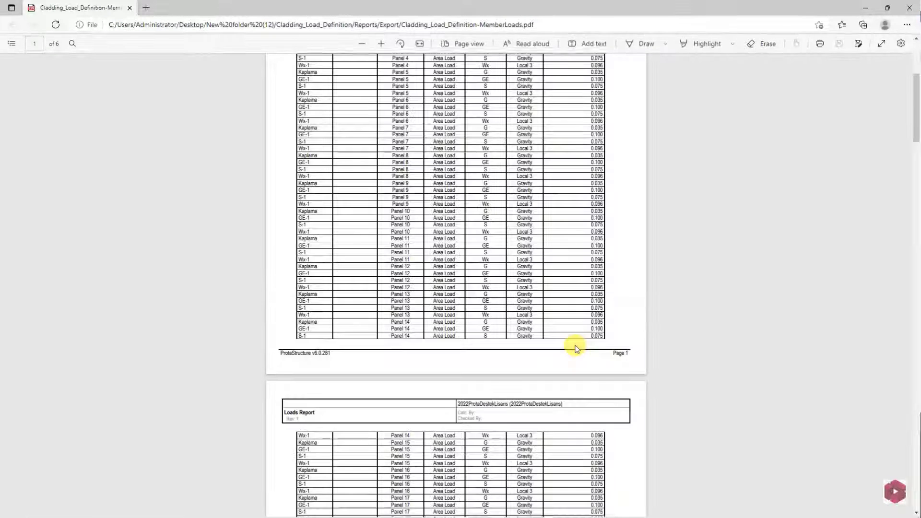
scroll(576, 349, "up", 4)
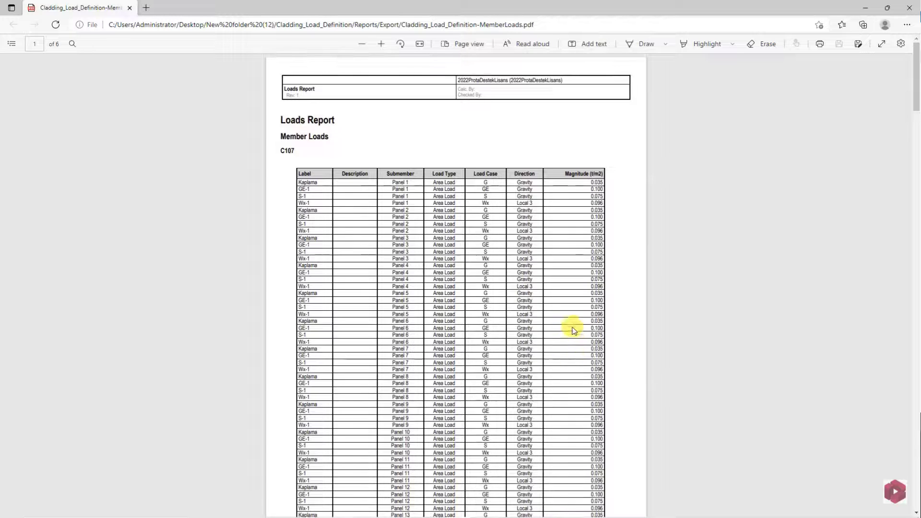
Close the PDF and the report windows, and leave the load editor accepting the assigned cladding loads
left_click(909, 7)
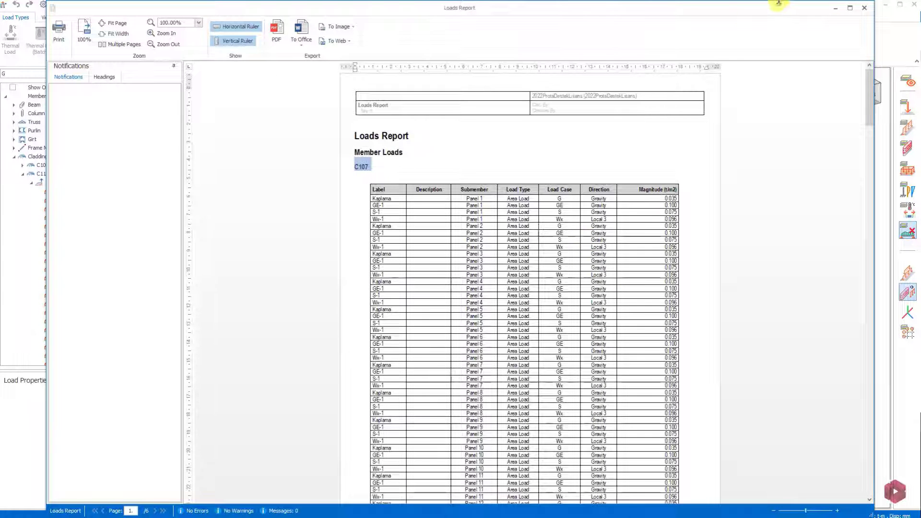
left_click(866, 8)
left_click(593, 105)
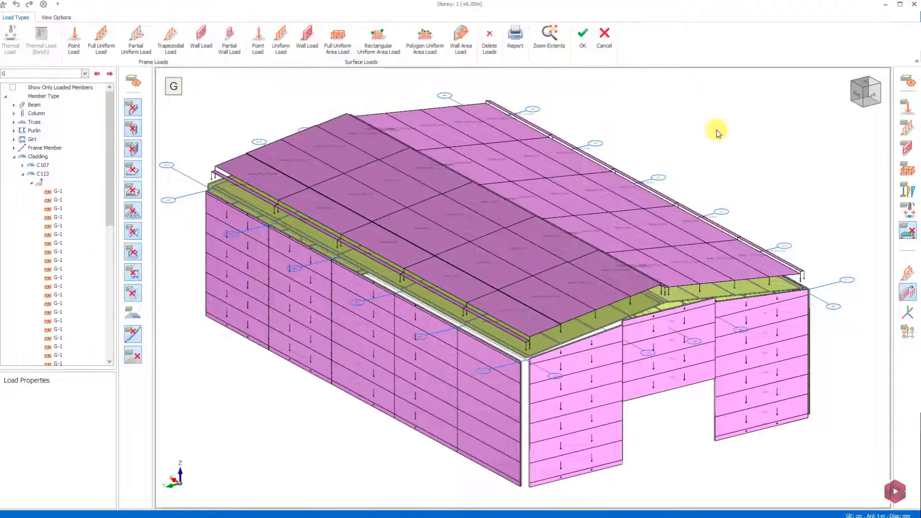
left_click(583, 35)
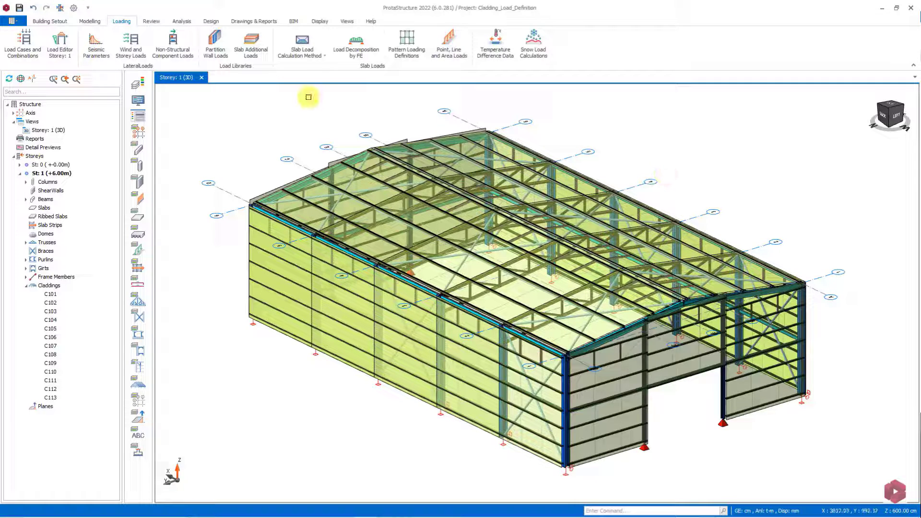
Open the Member Loads report from the main model's reports, examine the Storey 1 member groups, and exit without creating a report
left_click(259, 23)
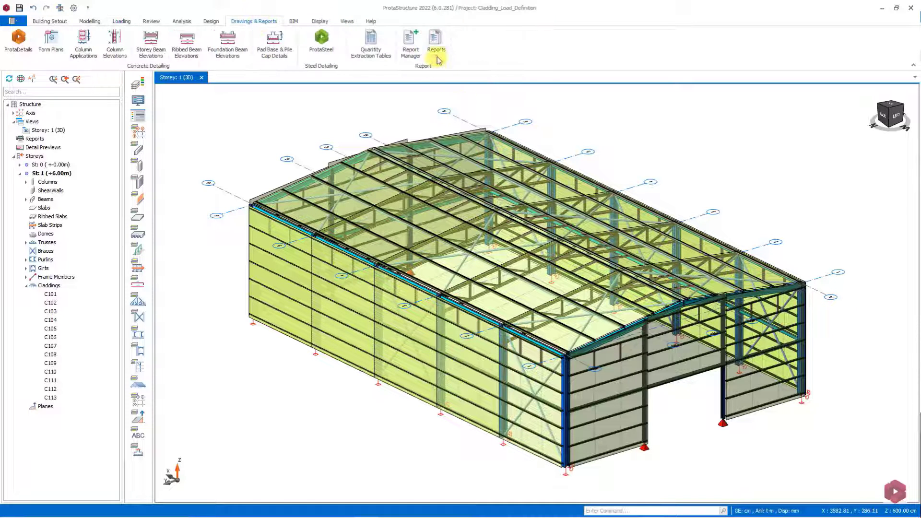
left_click(438, 59)
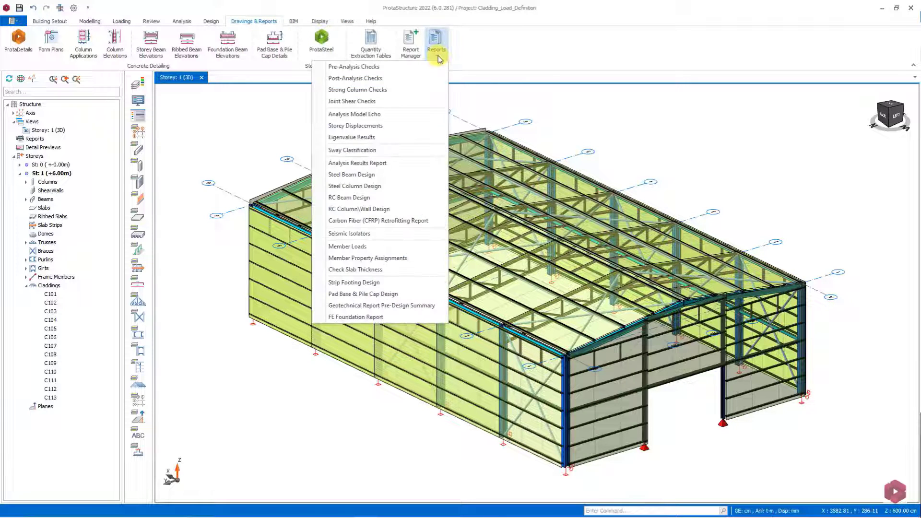
left_click(365, 248)
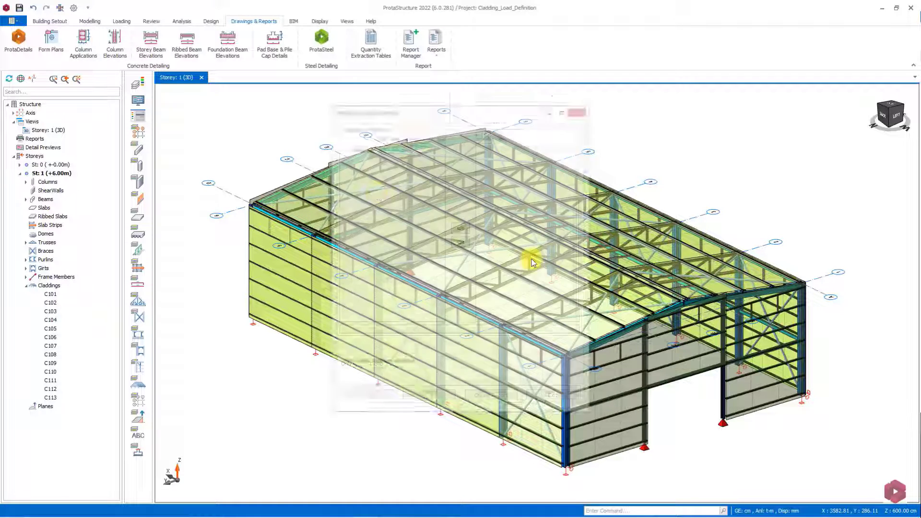
left_click(425, 136)
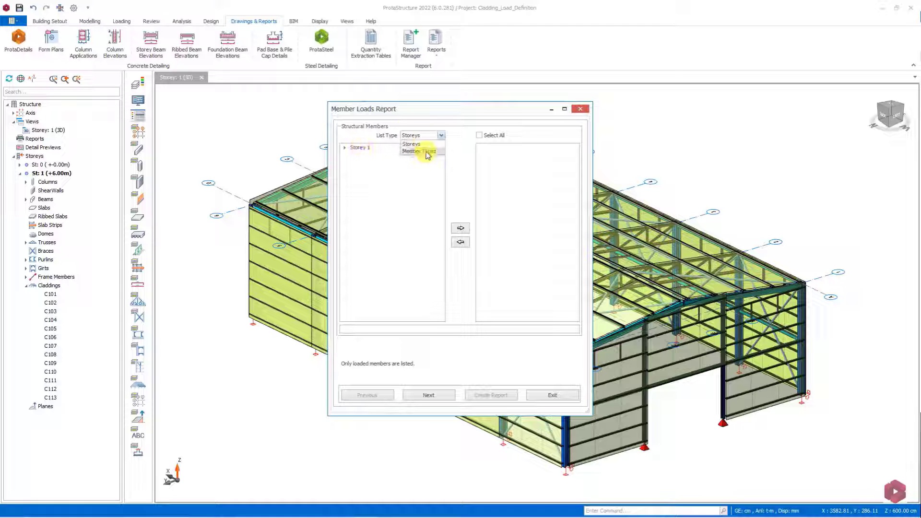
left_click(354, 148)
left_click(349, 150)
left_click(347, 150)
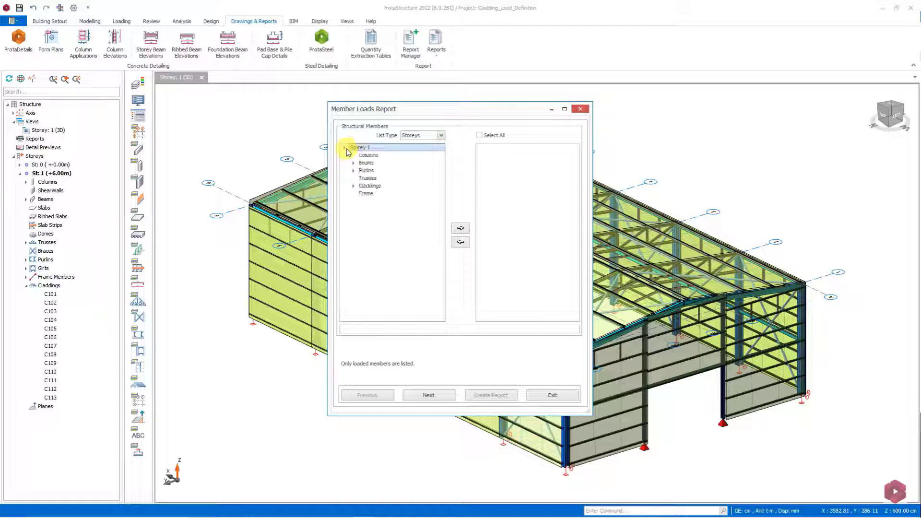
left_click(347, 150)
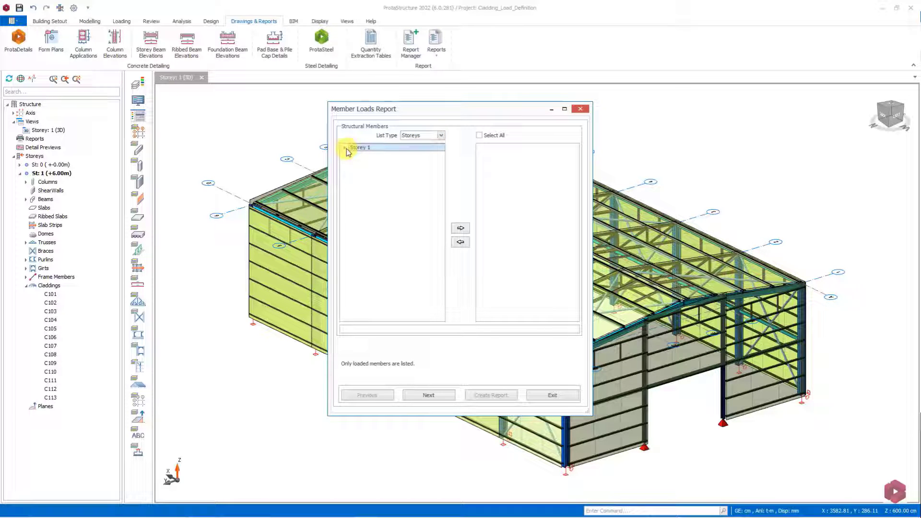
left_click(582, 114)
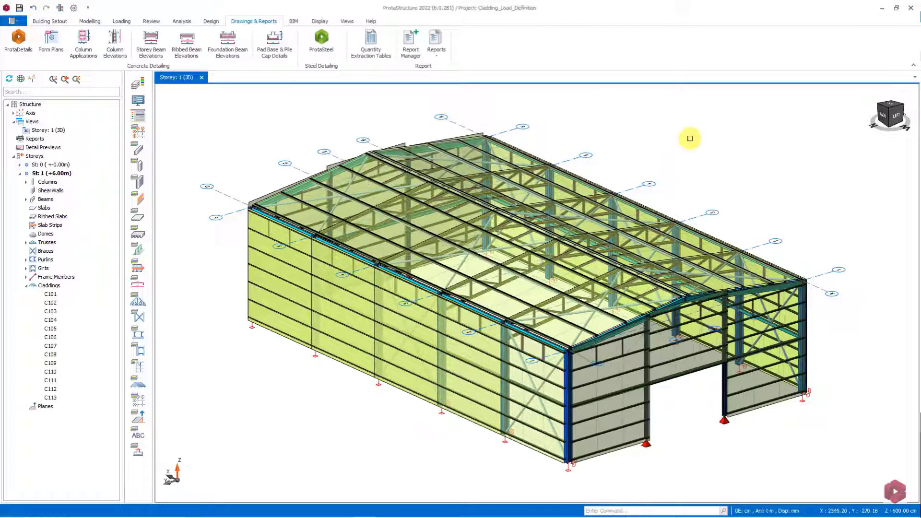